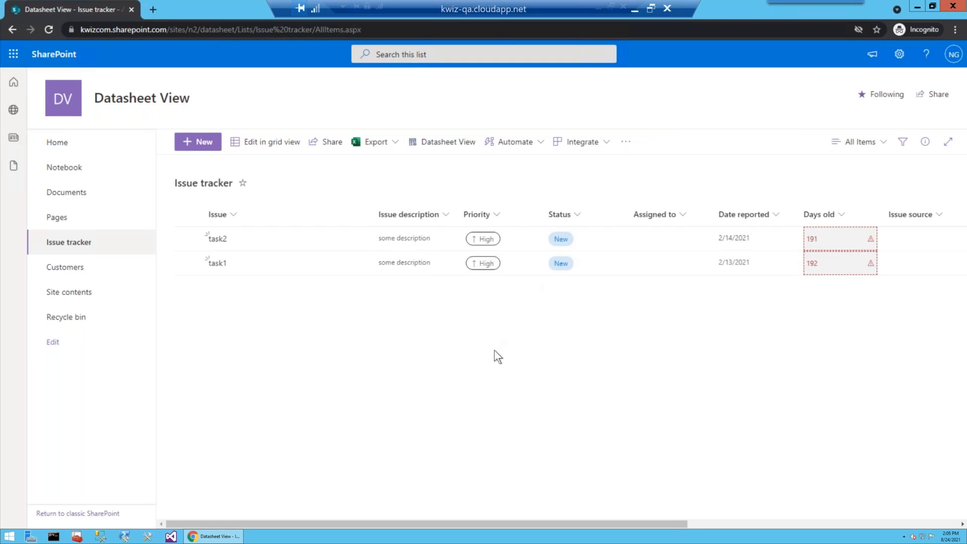
Step: Switch the Issue tracker list to grid view editing and select task1's Issue cell
click(263, 143)
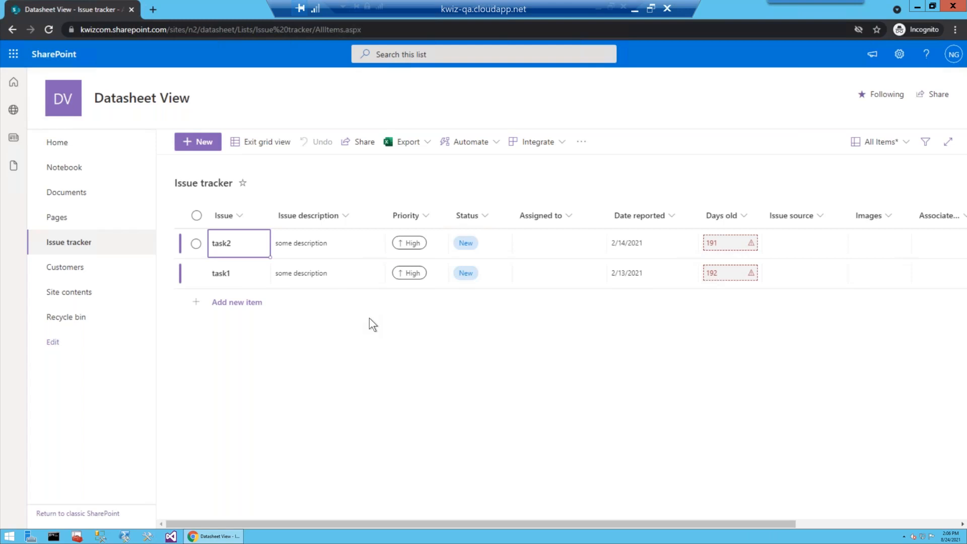
click(259, 145)
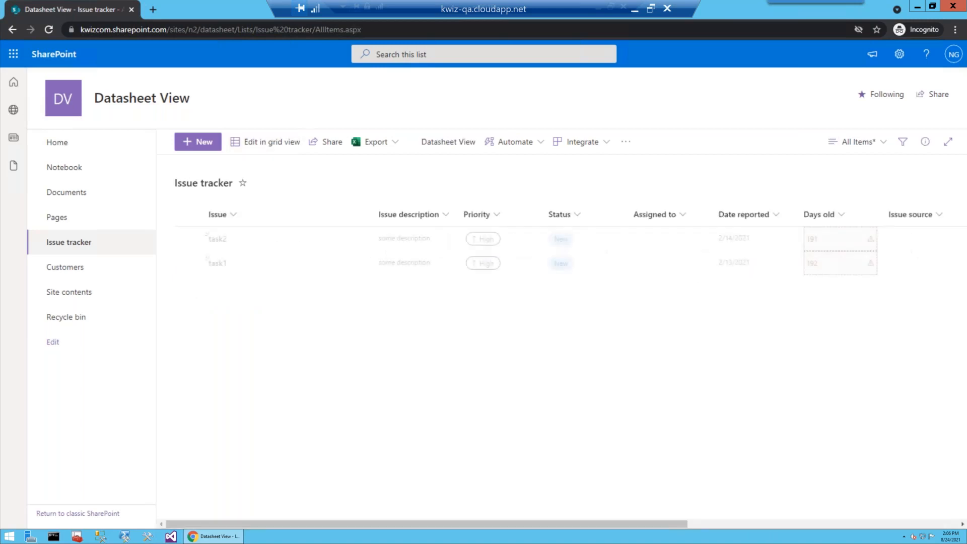
click(270, 149)
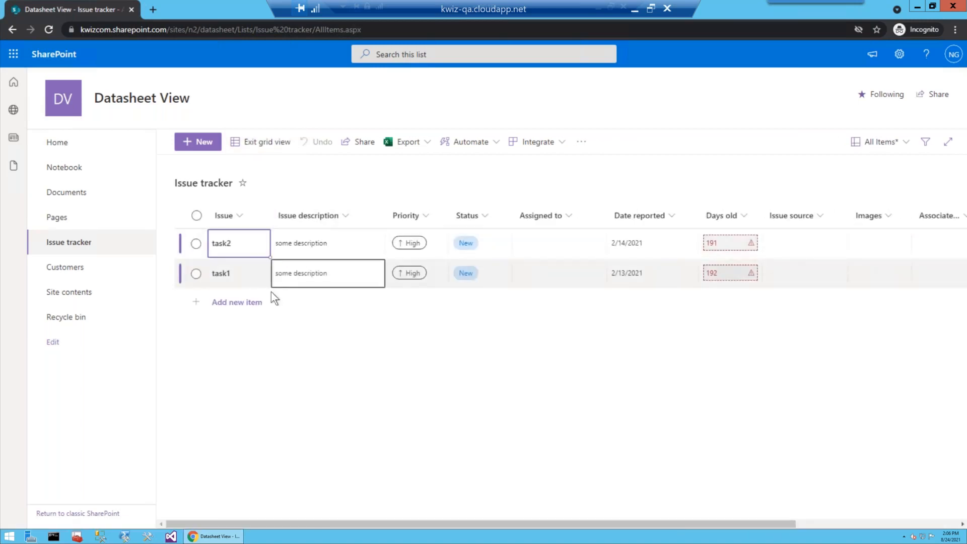
click(260, 273)
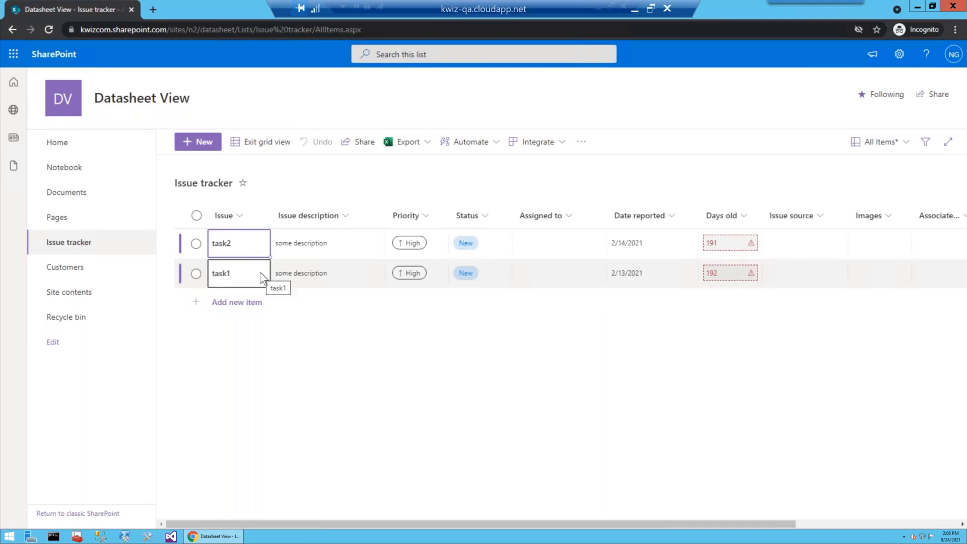
click(260, 272)
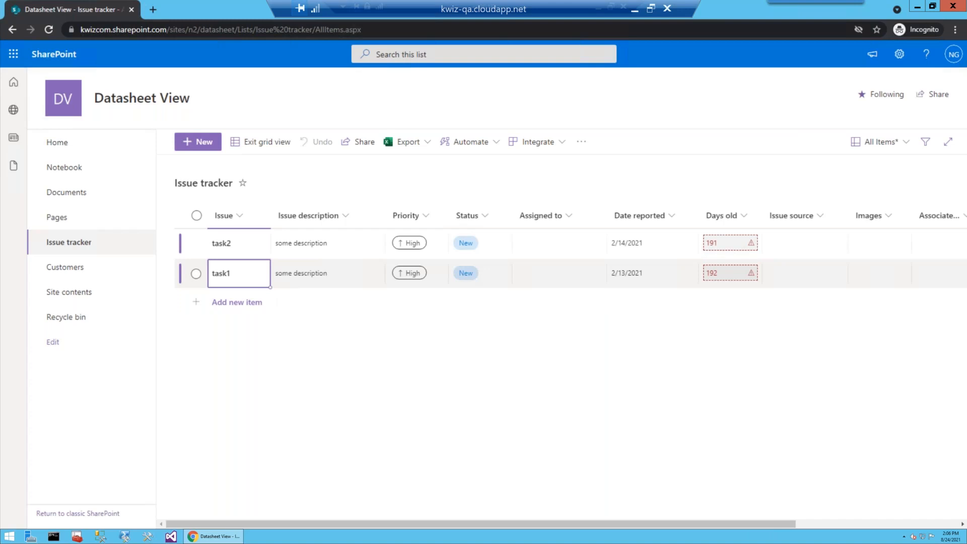
click(260, 273)
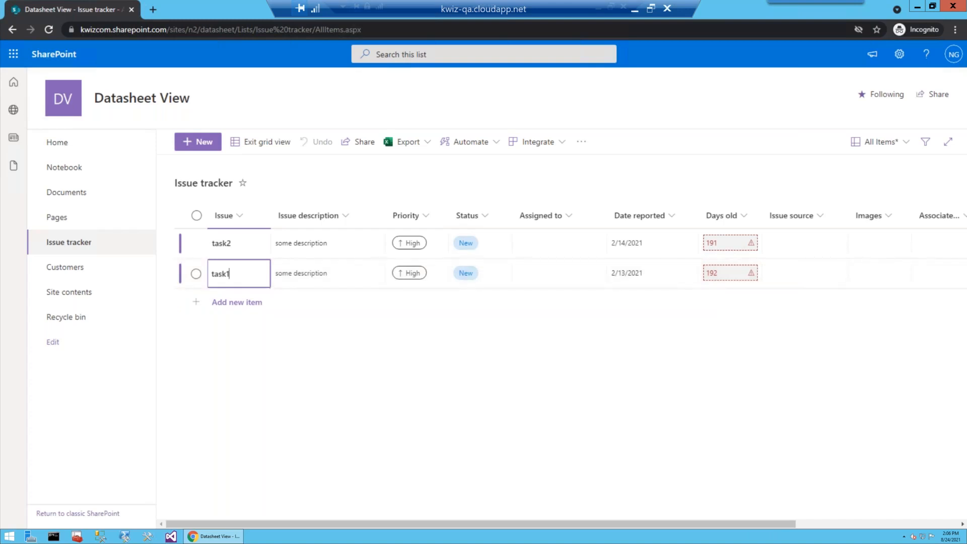
Step: Add a new item with Issue qqqqqqq and Issue description qqqq
click(244, 303)
text(qqqqqqq)
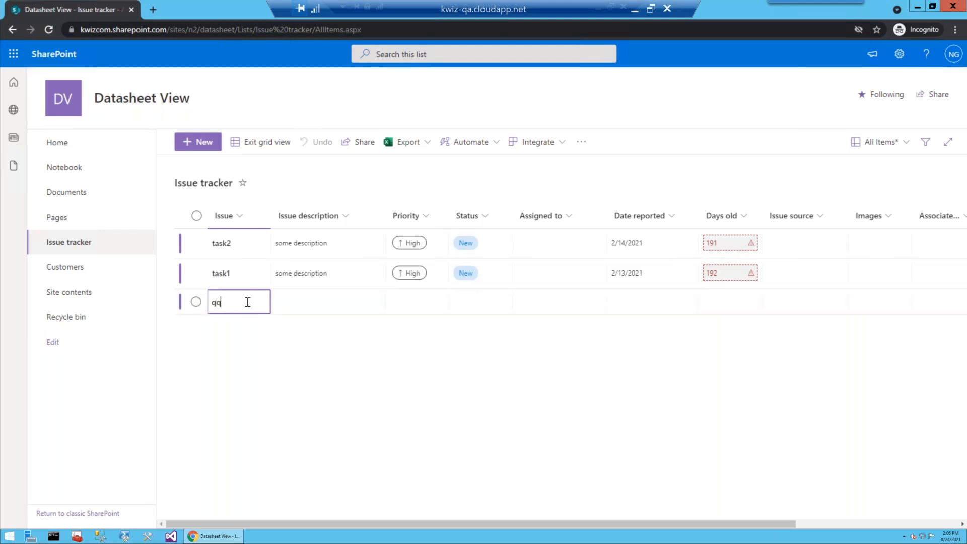
click(289, 302)
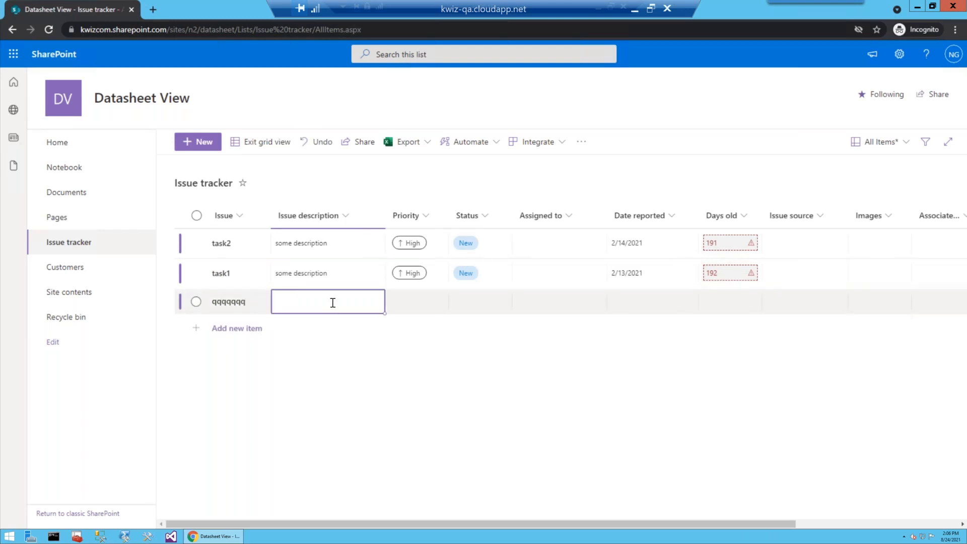
text(qqqq)
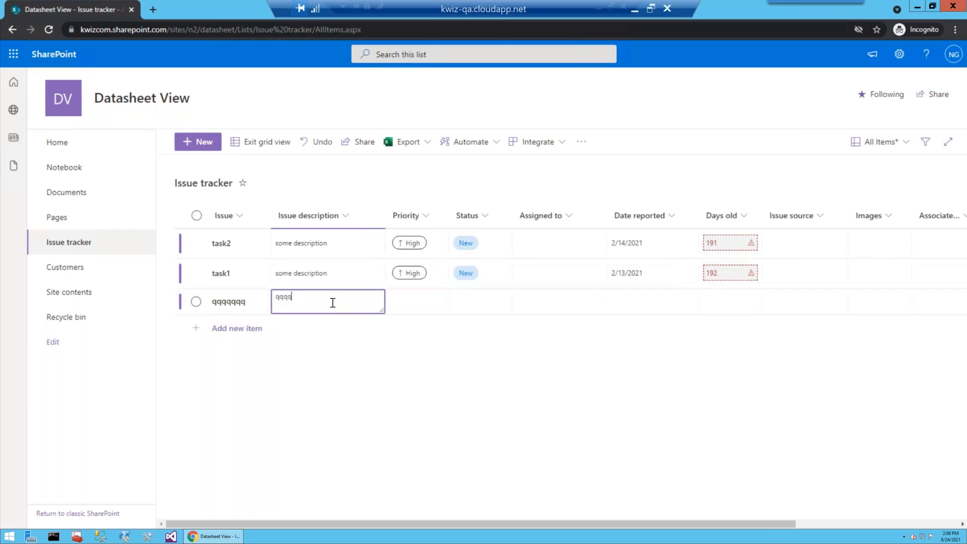
Step: Fill the task2 and task1 Issue and description values down into new rows, then exit grid view
click(259, 279)
drag(252, 249, 388, 419)
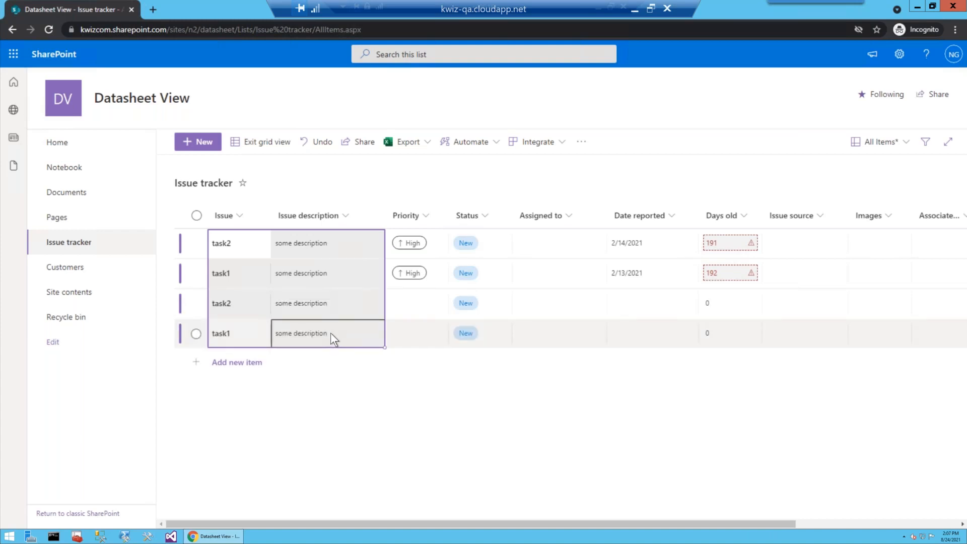
click(270, 153)
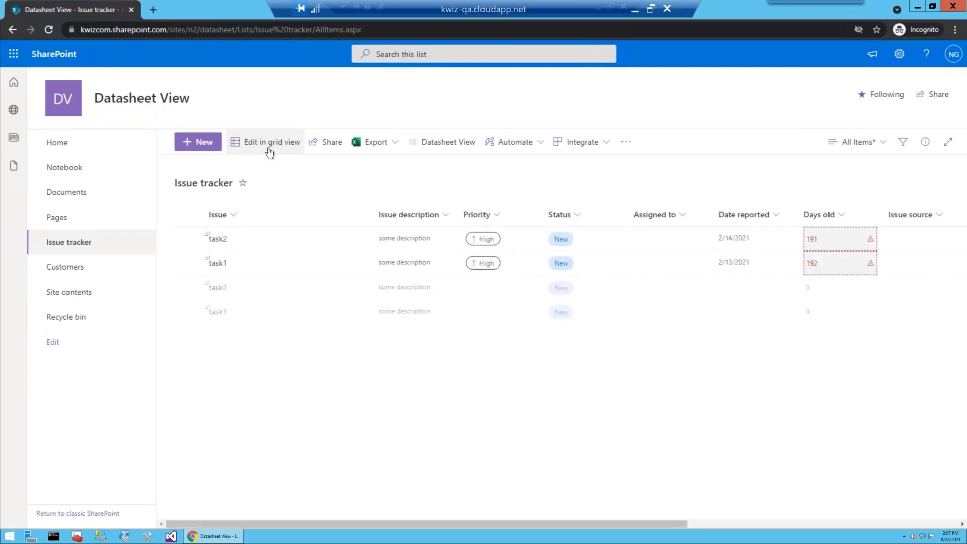
Step: Open Datasheet View, select task1's row from Title to Date reported, and fill it down to generate numbered task rows
click(441, 147)
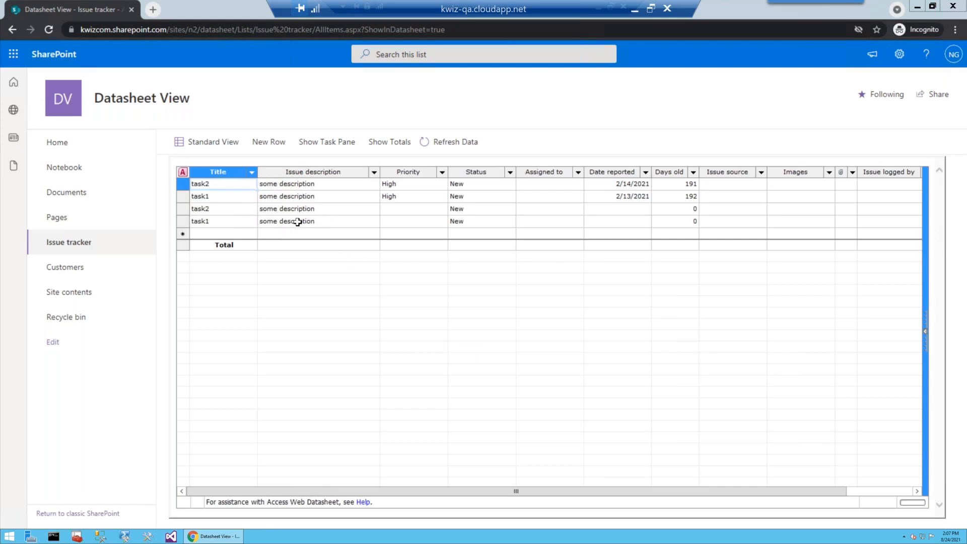
click(237, 201)
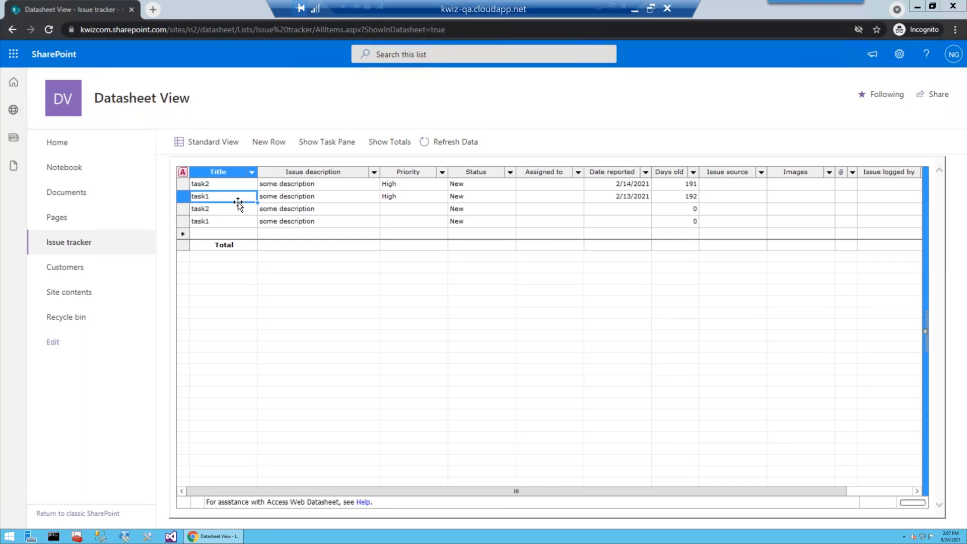
key(shift+Right)
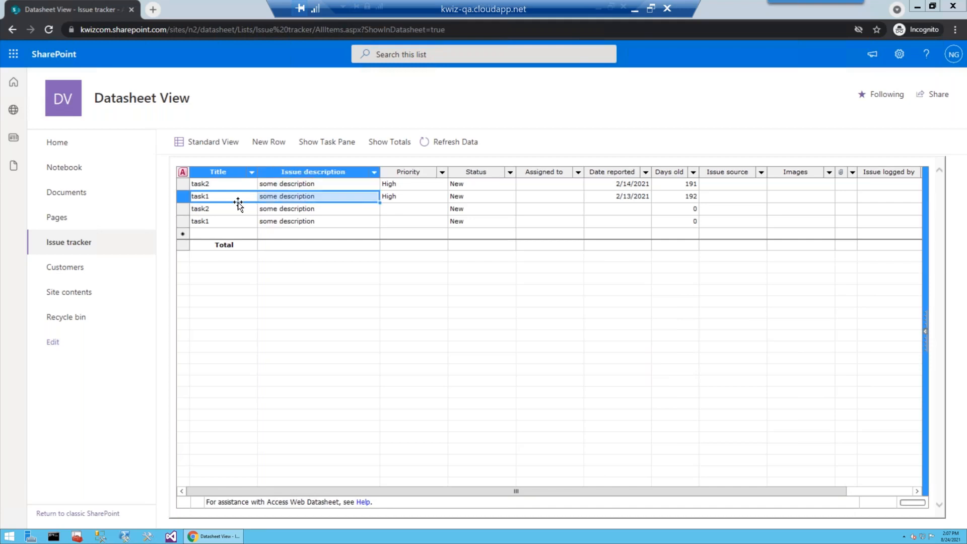
key(shift+Right)
key(shift+Right)
key(shift+Right)
key(shift+Right)
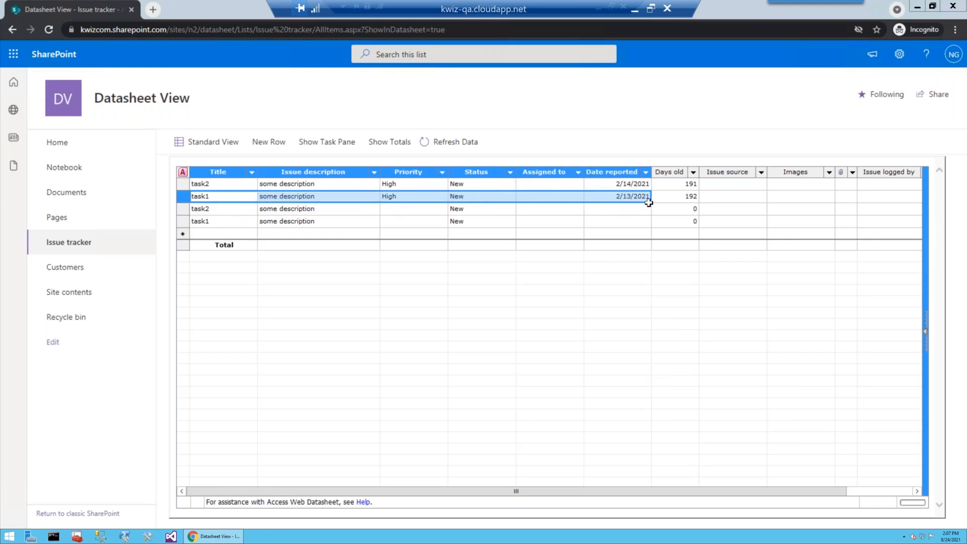
drag(651, 203, 614, 413)
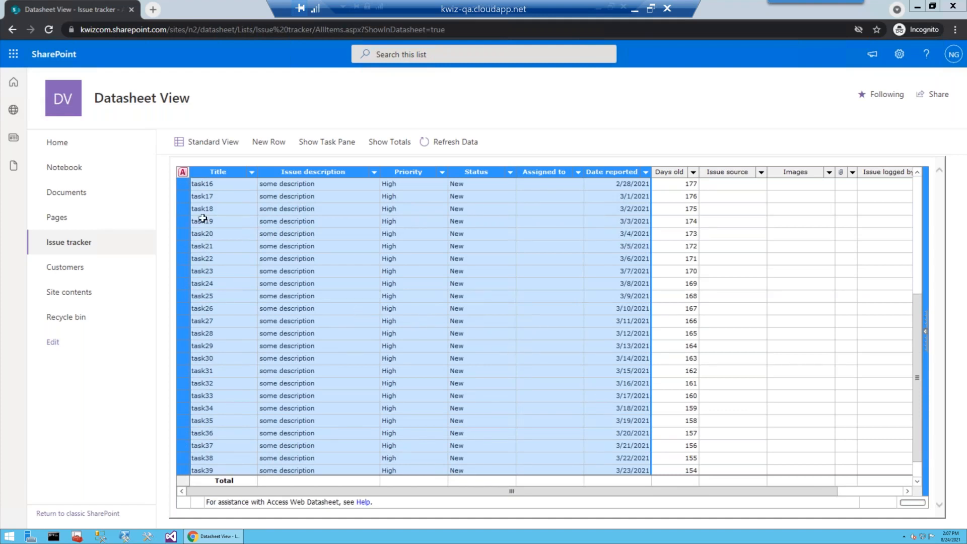
Step: Select the 23 rows from task17 to task39 and delete them to the Recycle Bin
click(241, 187)
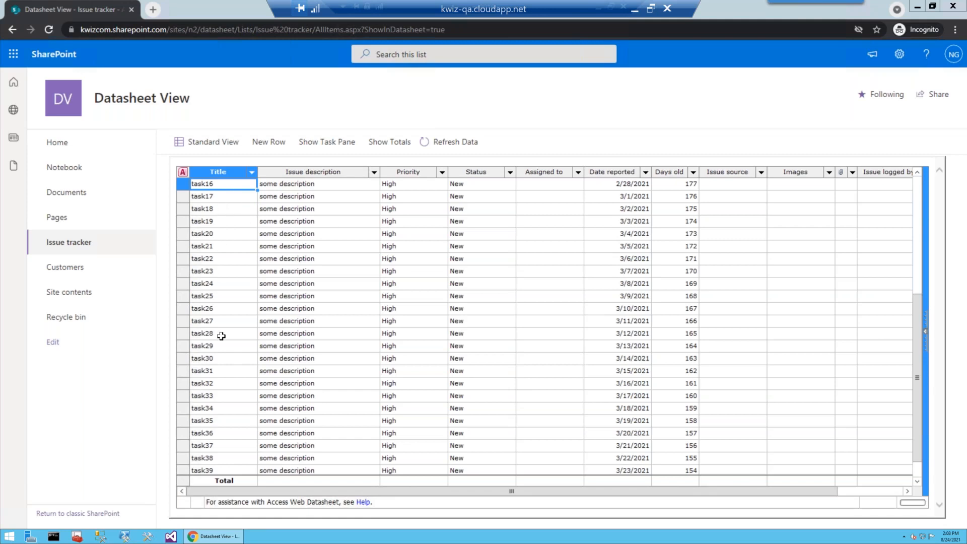
click(640, 199)
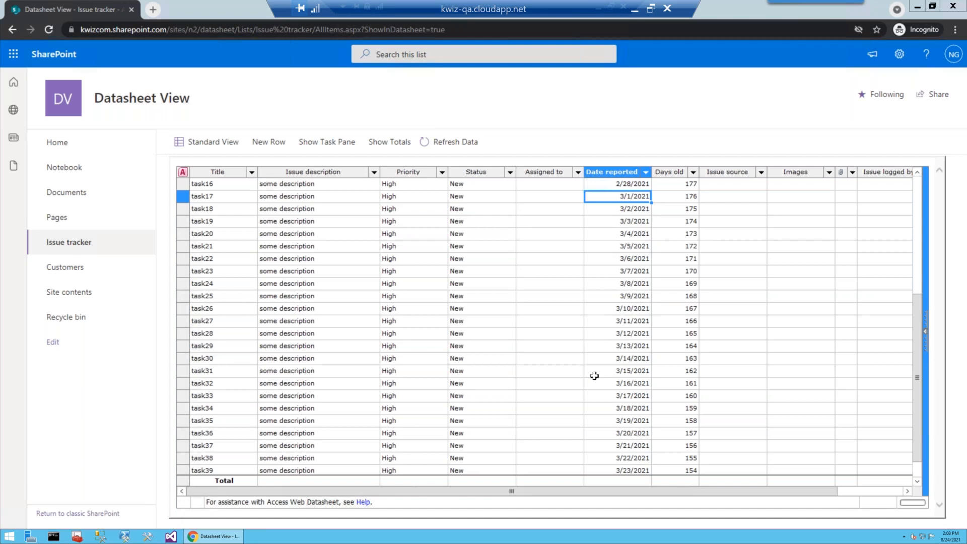
drag(180, 196, 184, 445)
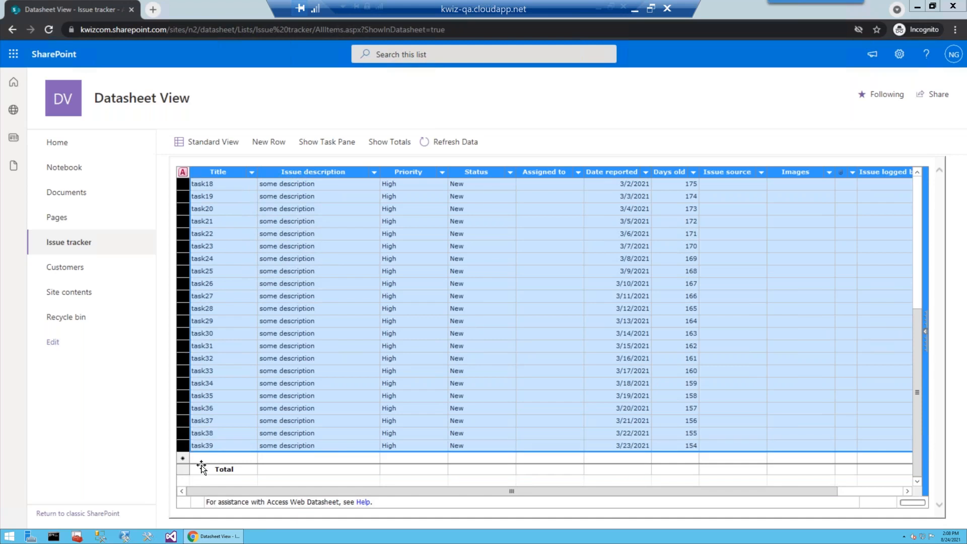
key(Delete)
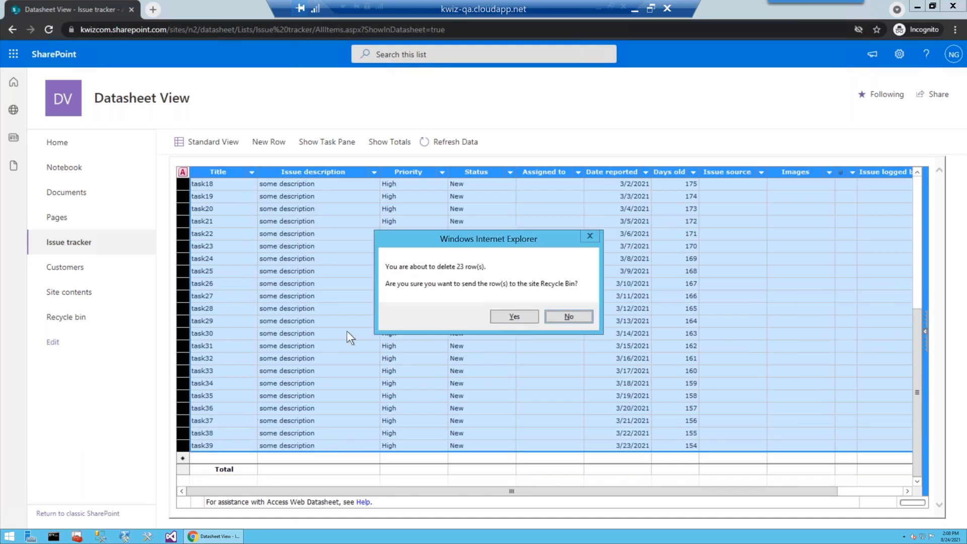
click(505, 314)
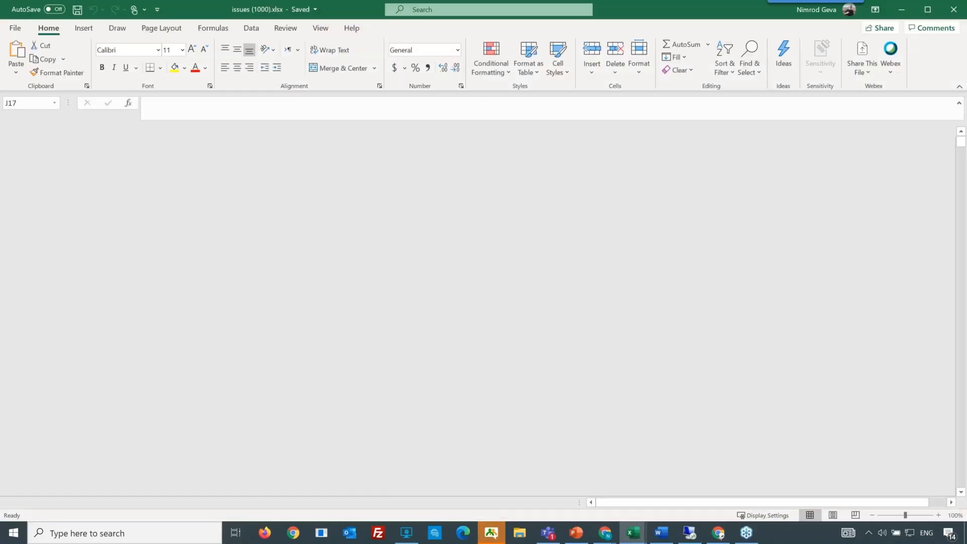
Step: Scroll through the issues (1000).xlsx worksheet in Excel to review its rows
scroll(203, 302, down, 20)
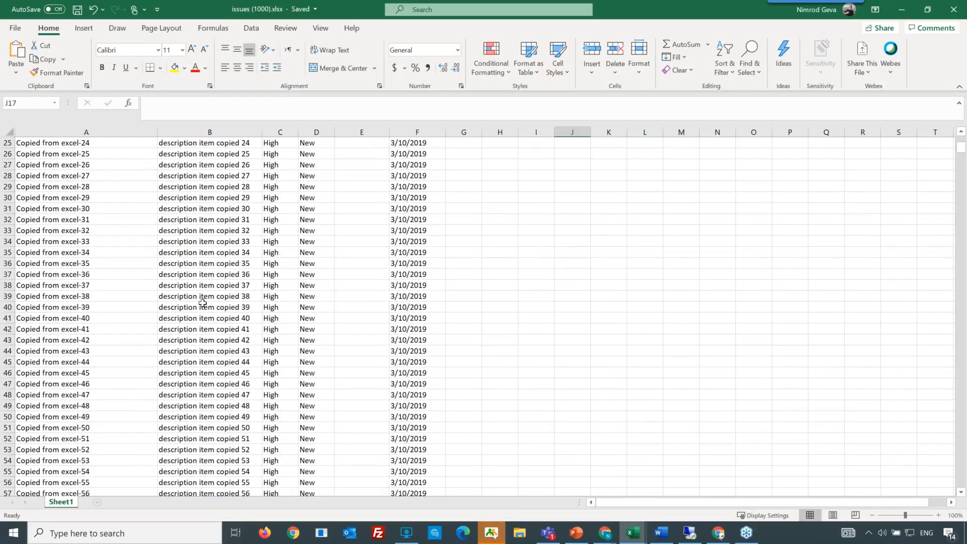
scroll(686, 187, down, 1)
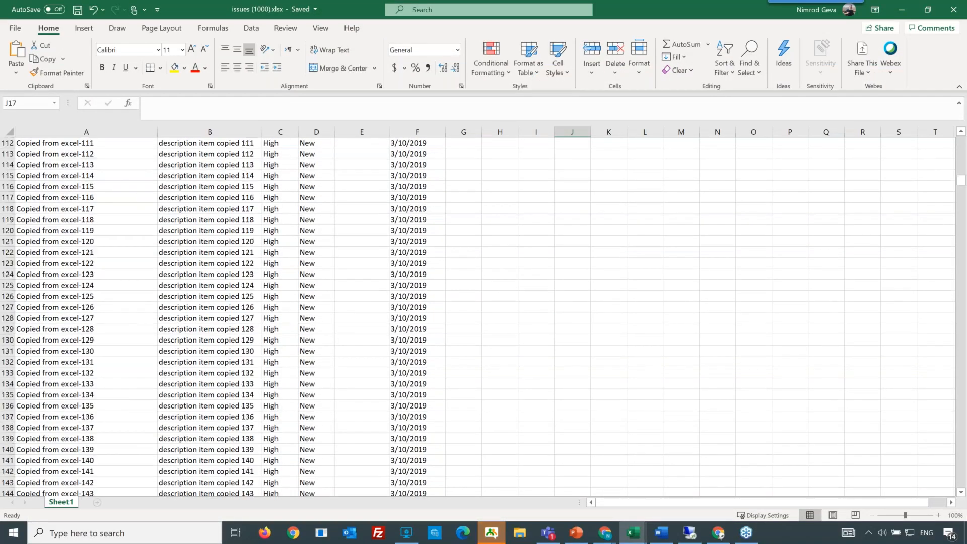
drag(961, 186, 953, 496)
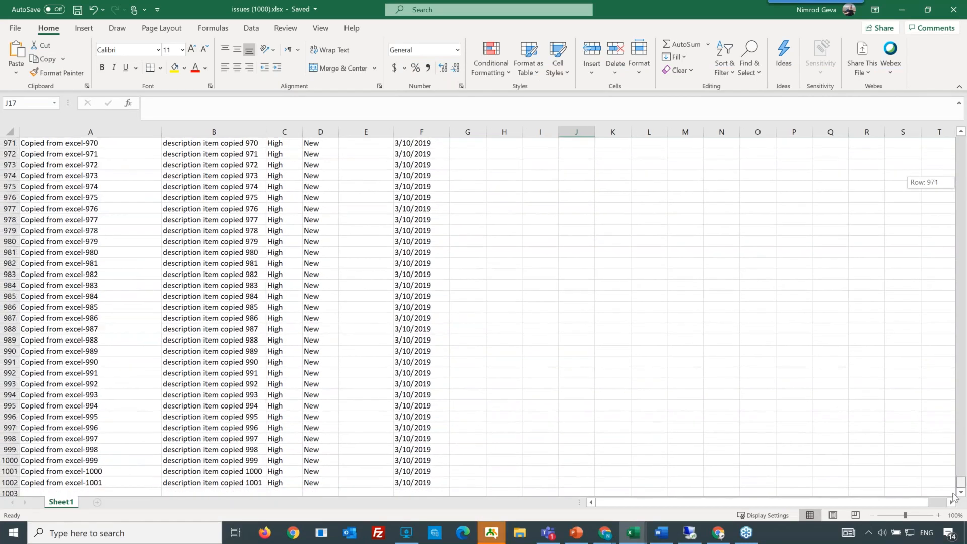
scroll(954, 313, up, 20)
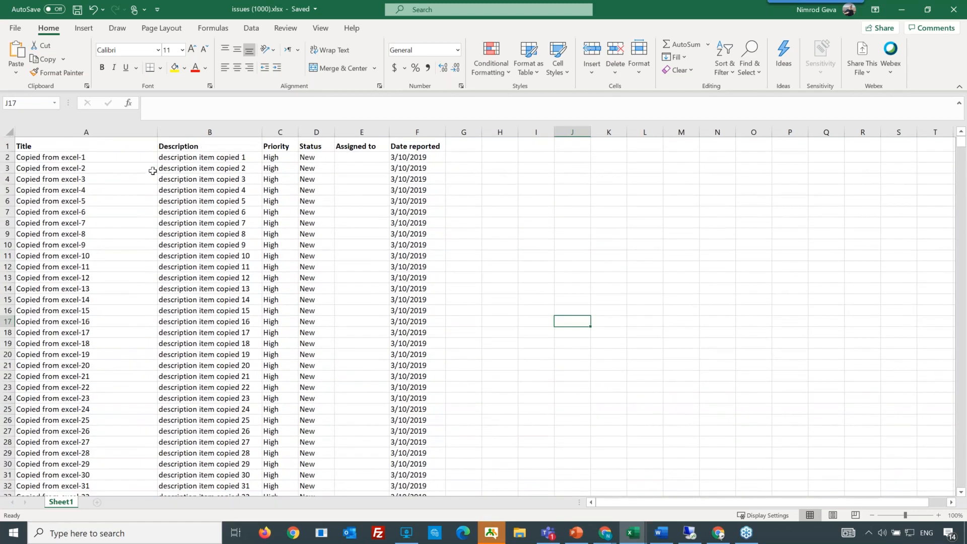
Step: Select the data range A2 to F1002 in the worksheet and copy it
click(149, 160)
drag(199, 188, 406, 400)
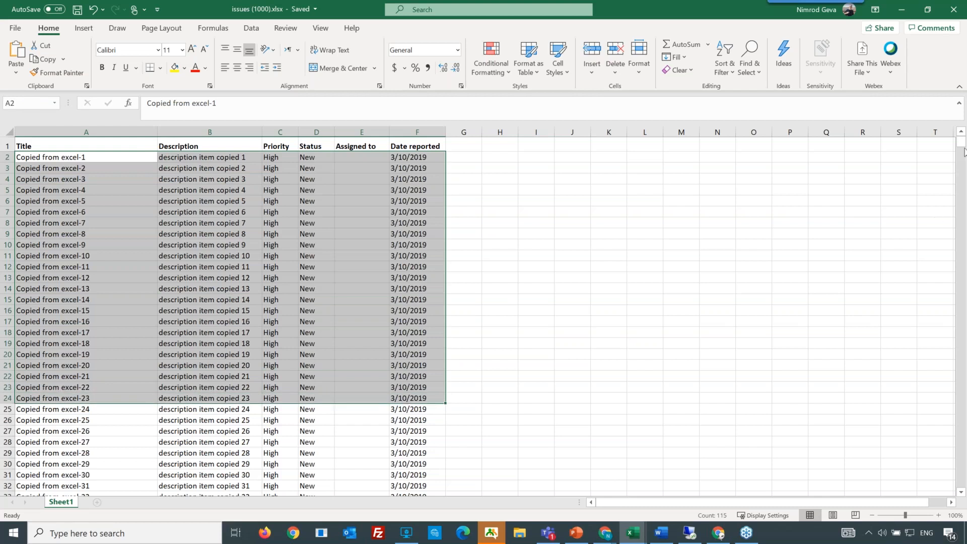
drag(962, 141, 961, 486)
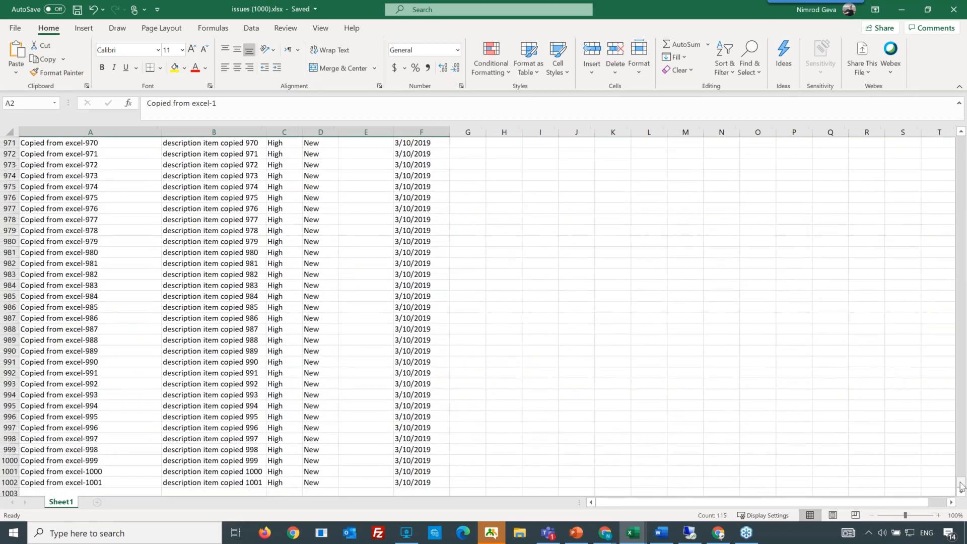
scroll(592, 491, down, 2)
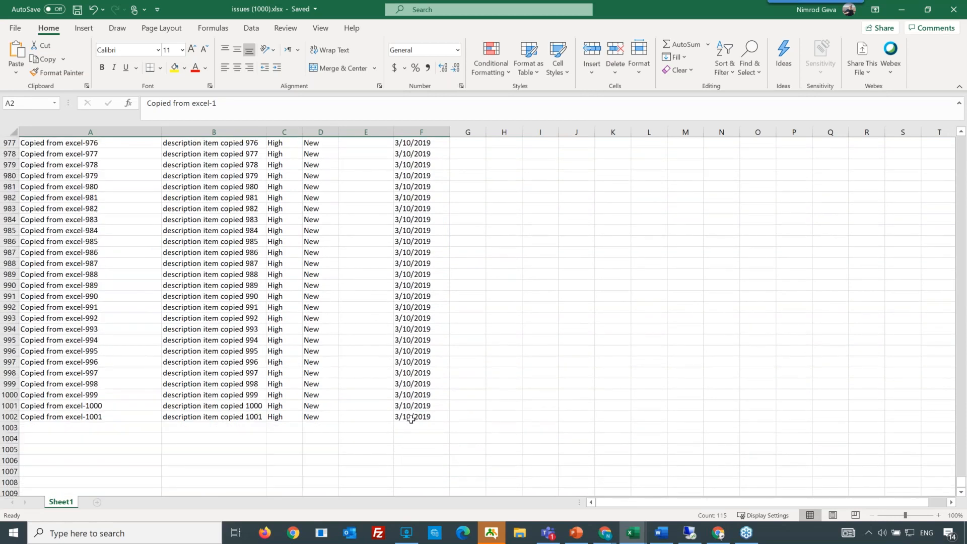
shift+click(411, 419)
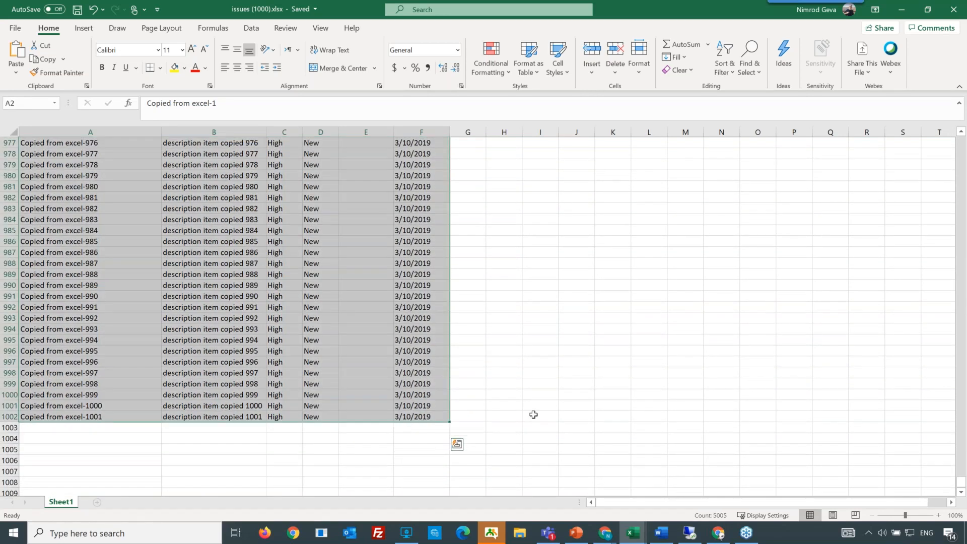
key(ctrl+c)
Step: Switch back to the browser and paste the copied rows into the datasheet's new row
key(alt+Tab)
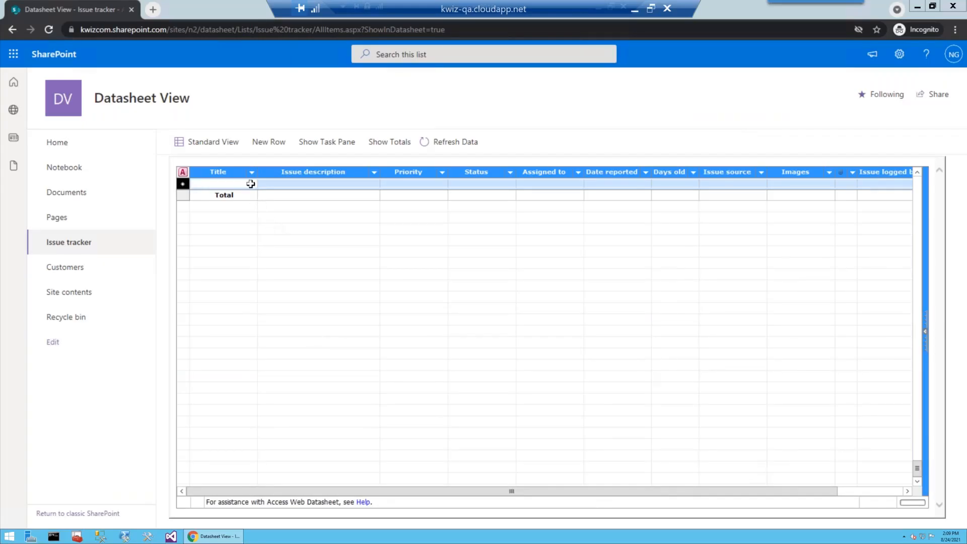
click(254, 183)
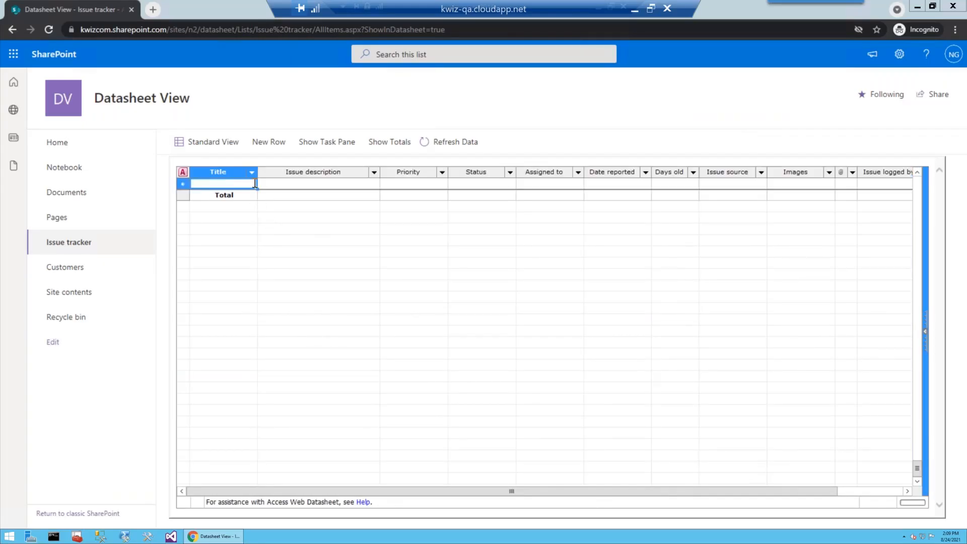
key(ctrl+v)
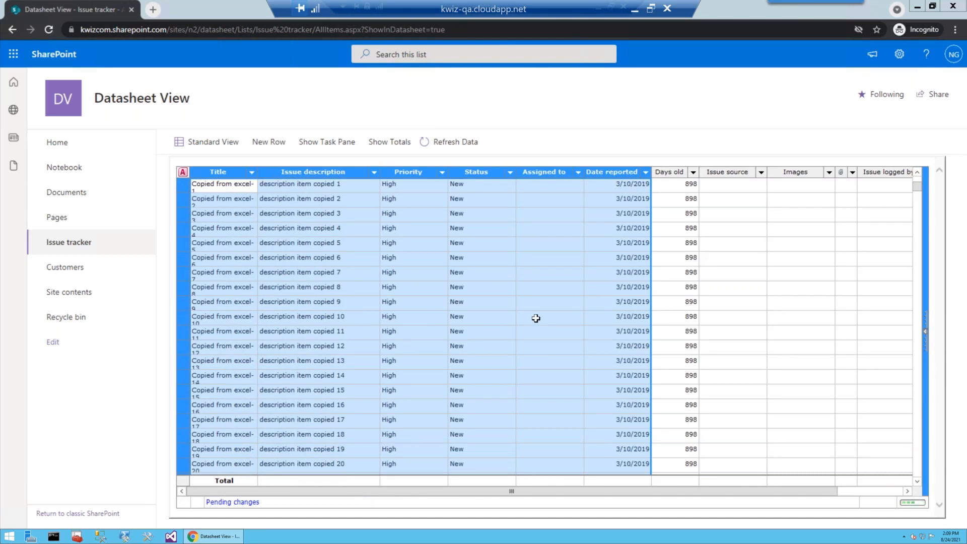
Step: Scroll through the pasted rows and return the list to Standard View
scroll(742, 307, down, 2)
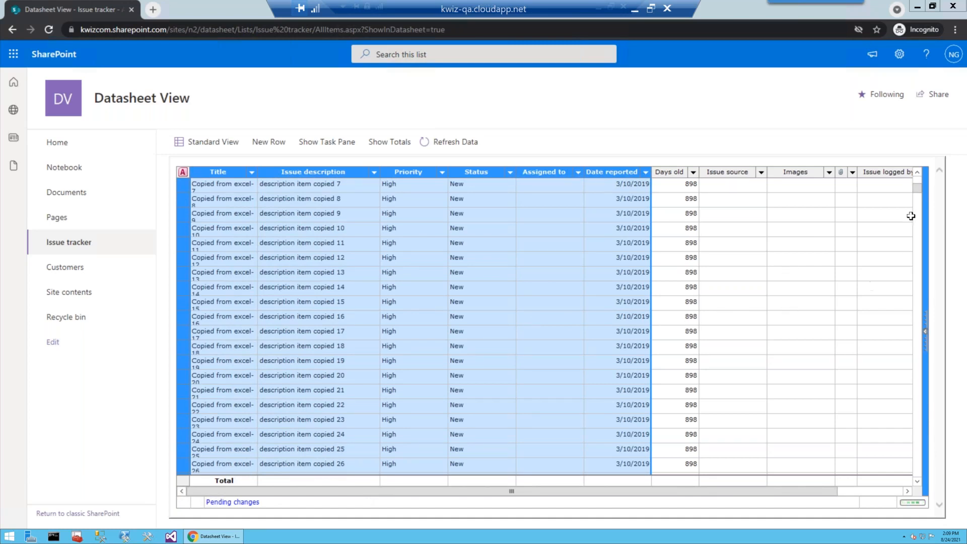
drag(918, 234, 921, 485)
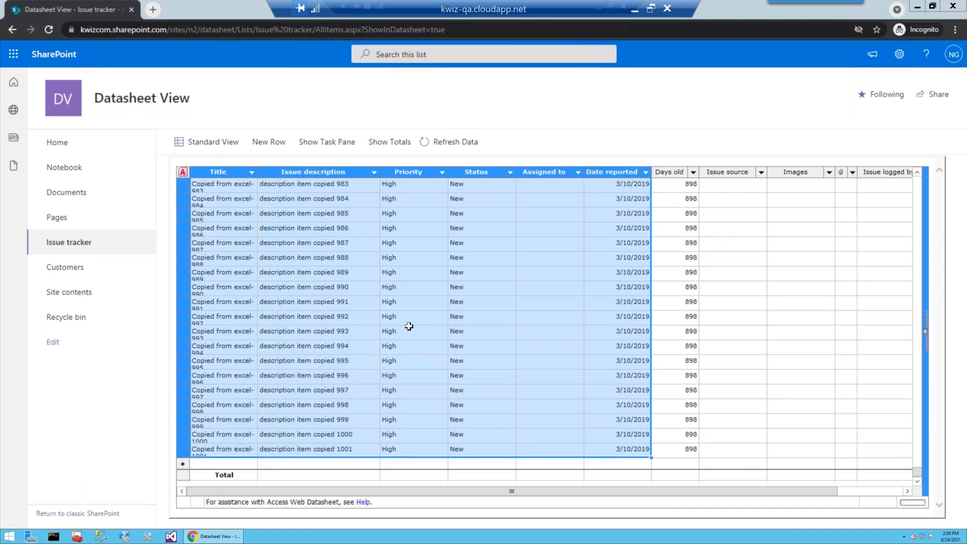
click(226, 154)
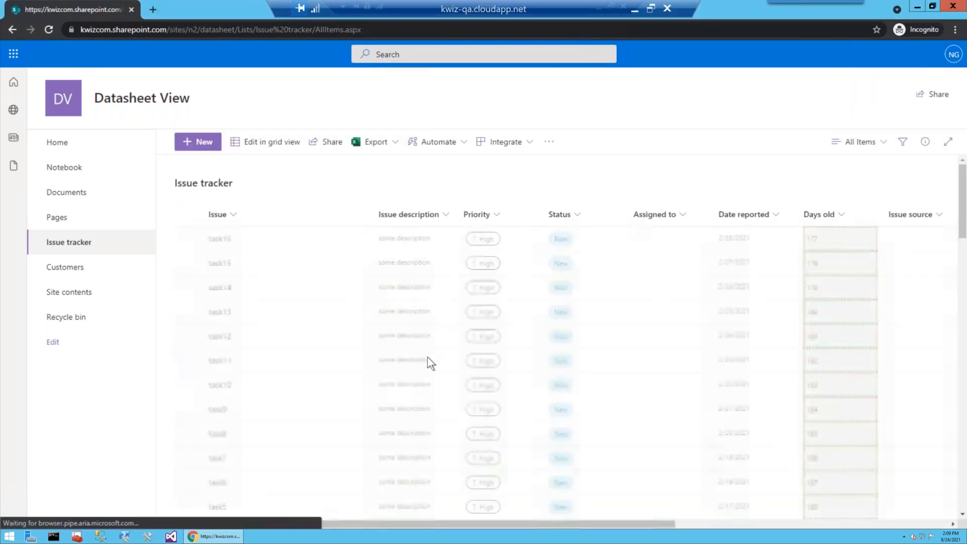
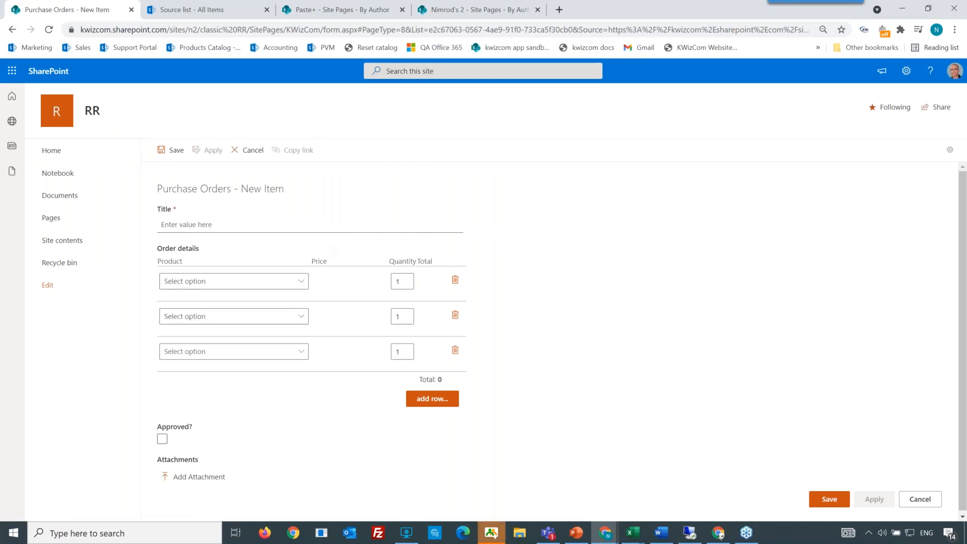
Step: In the first order-detail row, choose Produc D as the product and set its quantity to 2
drag(157, 249, 202, 253)
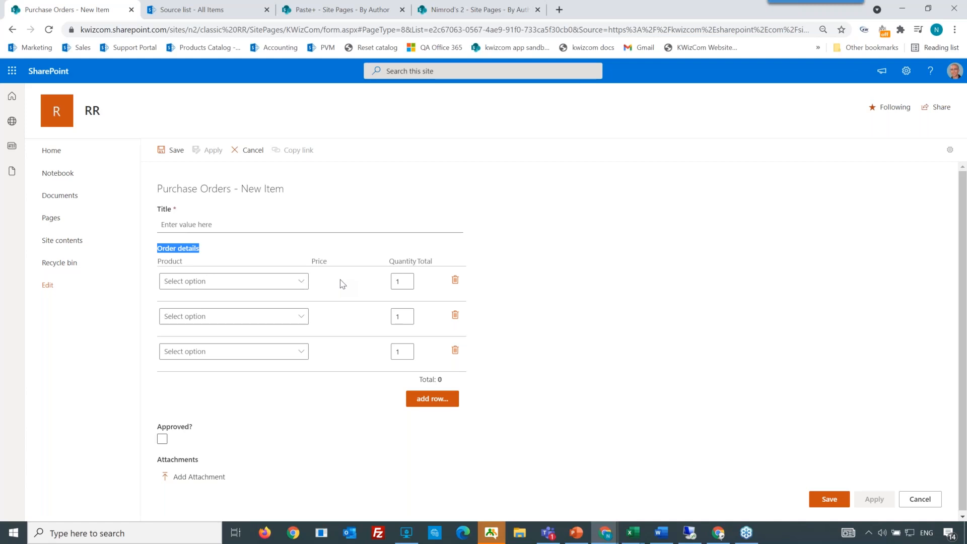
click(304, 283)
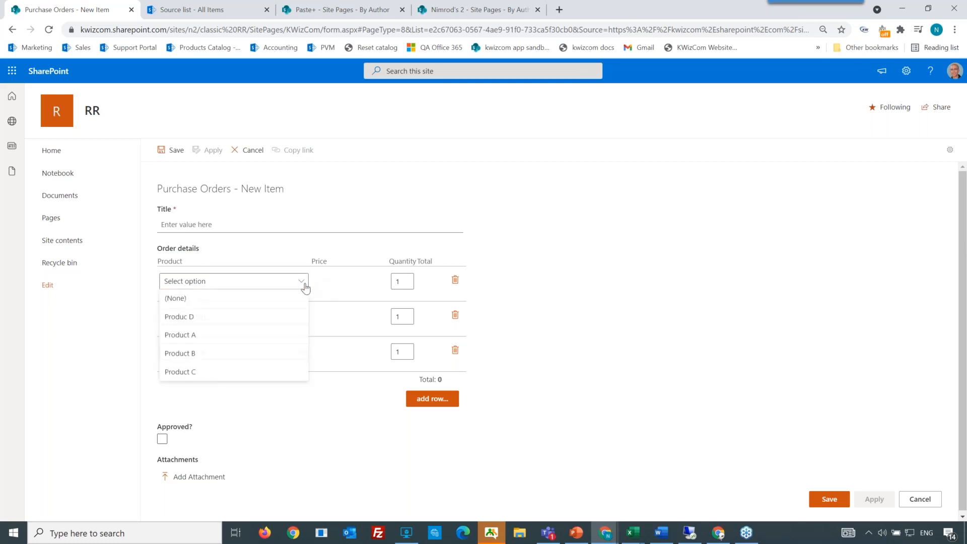
click(260, 318)
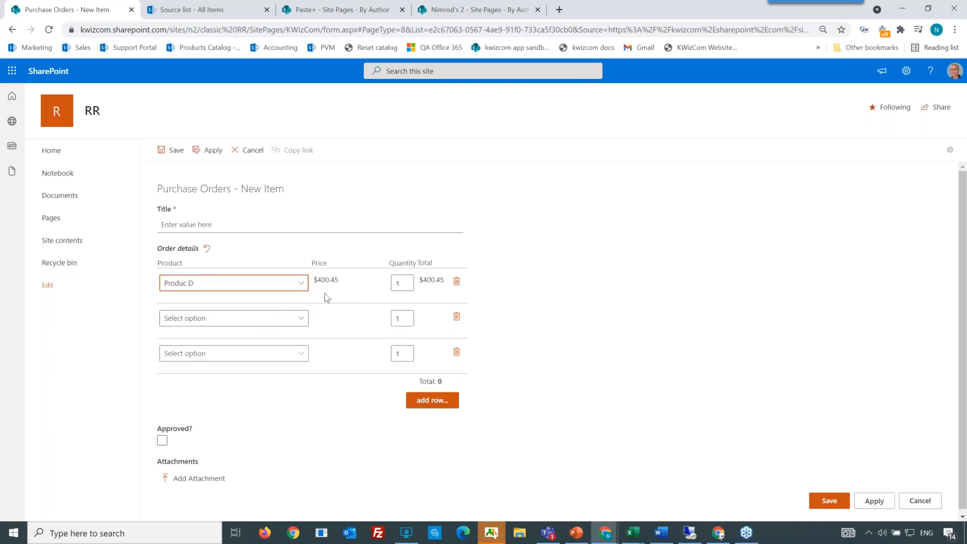
drag(340, 281, 315, 286)
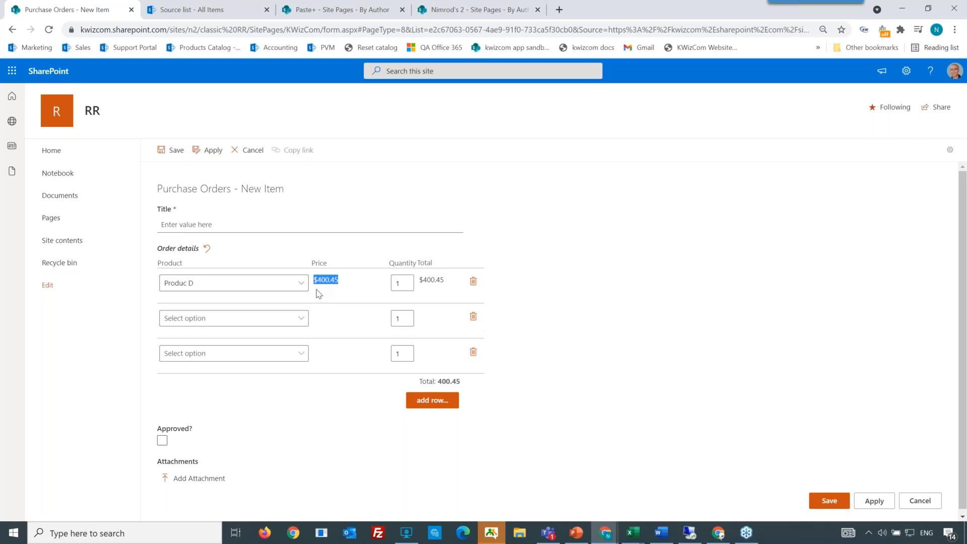
double_click(393, 284)
text(2)
drag(441, 282, 419, 281)
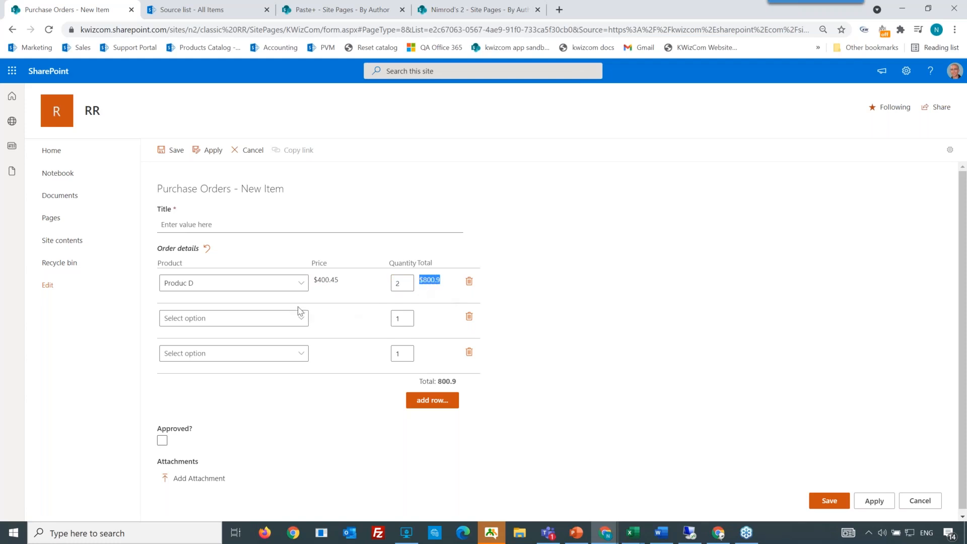
Step: In the second order-detail row, choose Product A and set its quantity to 4
click(288, 324)
click(272, 371)
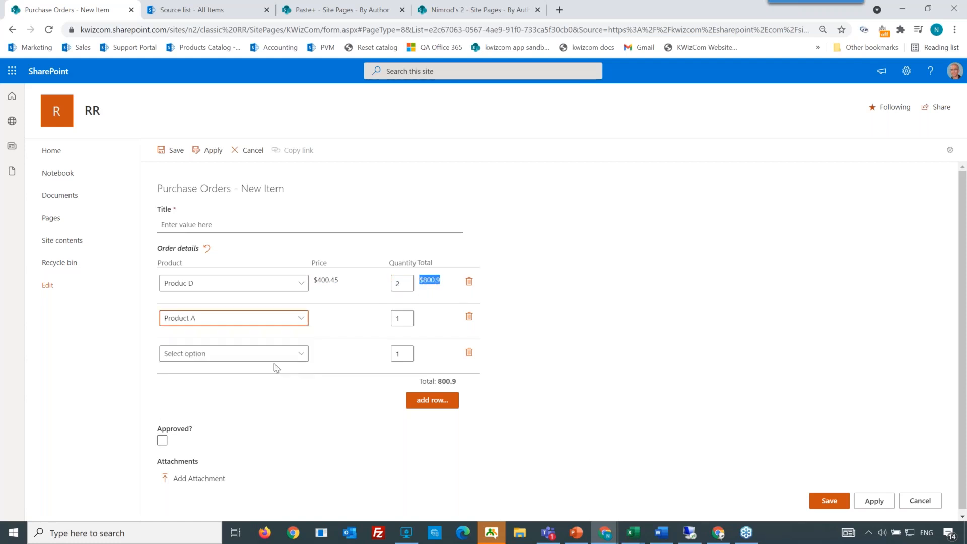
double_click(397, 319)
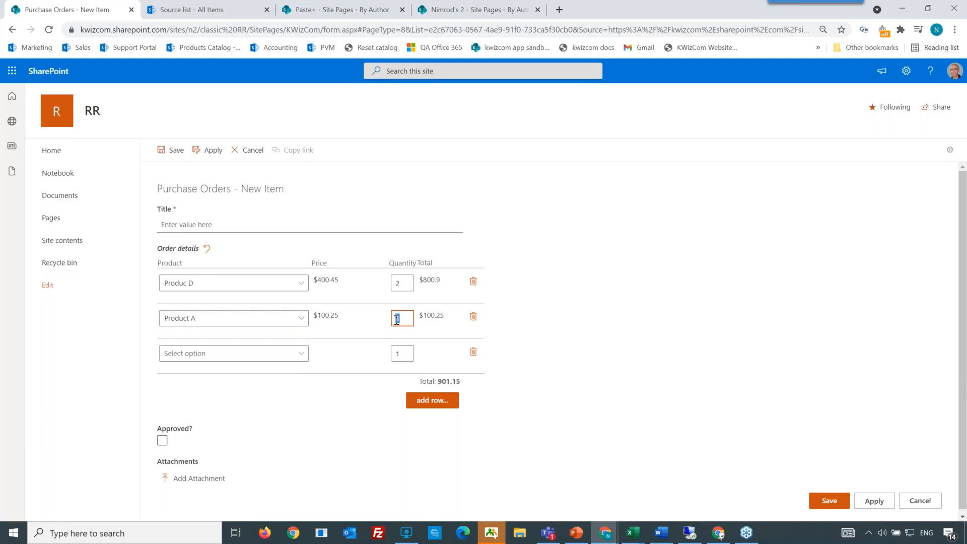
text(4)
Step: In the third order-detail row, choose Product C and set its quantity to 2
click(267, 353)
click(244, 444)
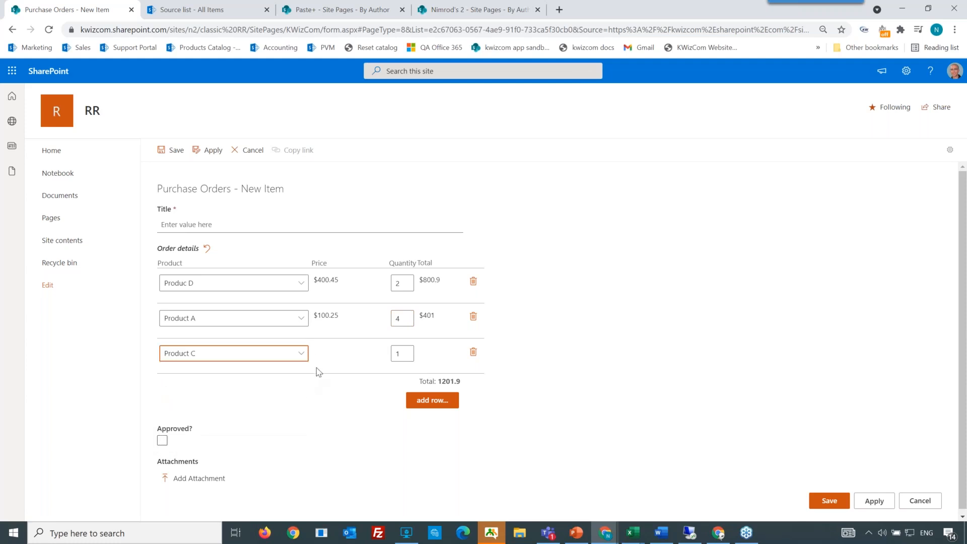
double_click(398, 354)
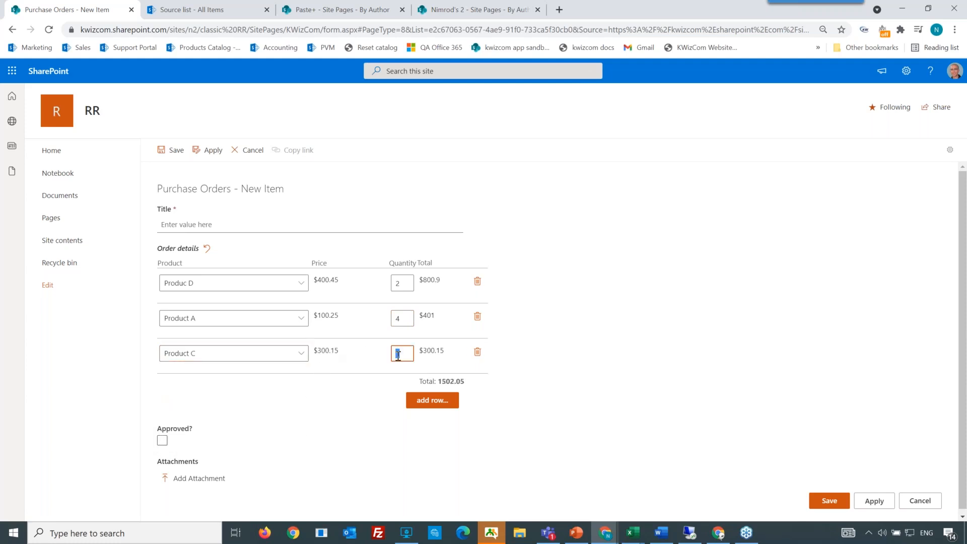
text(2)
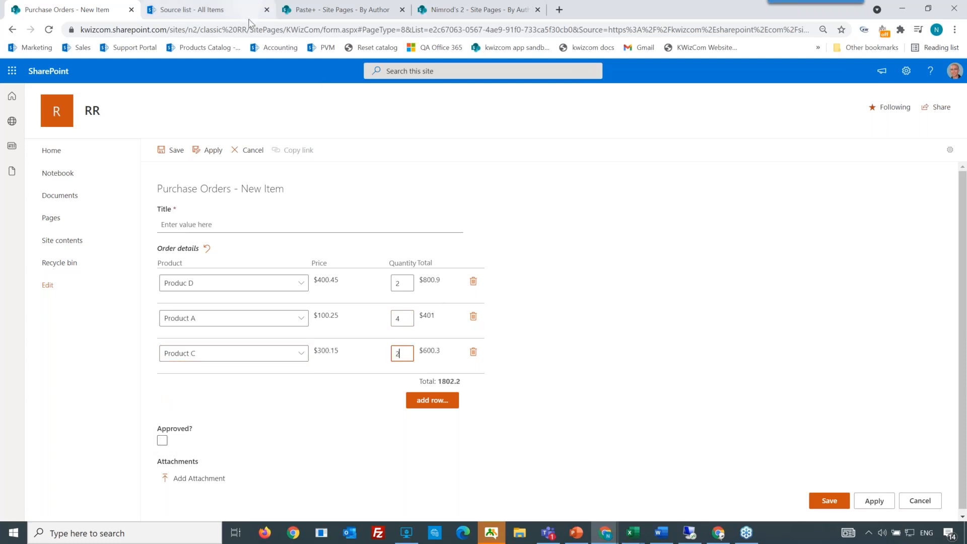
Step: Switch to the Expenses new-item form in the other browser window and look over its expense detail rows
click(718, 533)
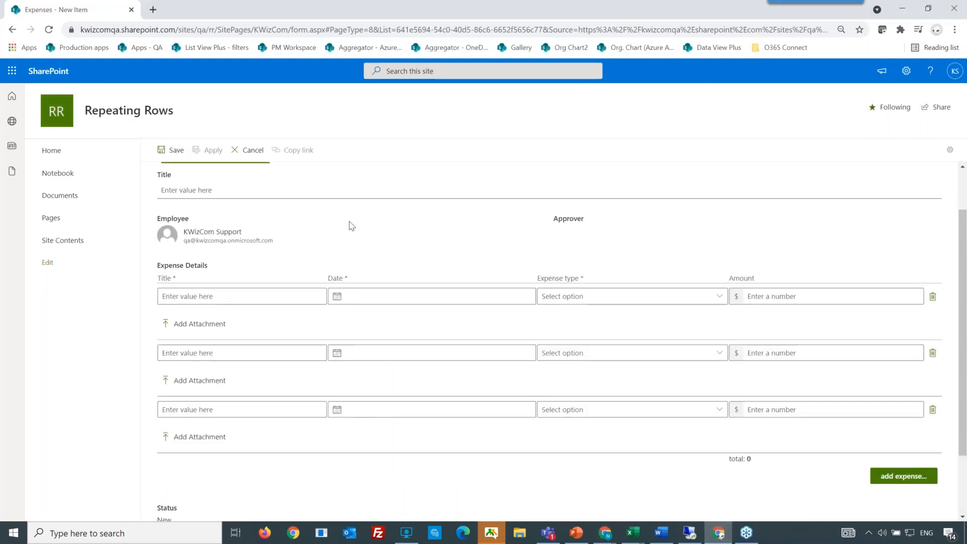
scroll(351, 226, up, 1)
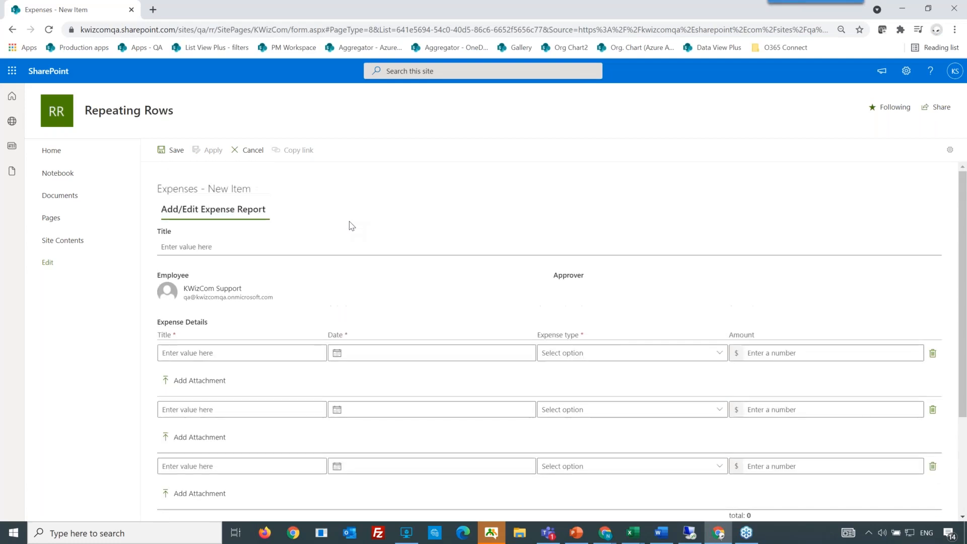
scroll(368, 225, down, 2)
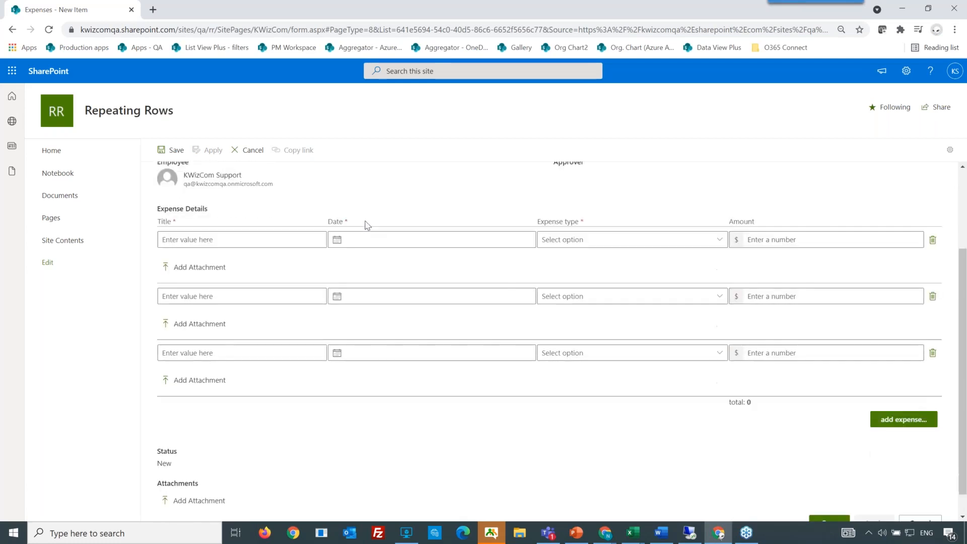
scroll(353, 232, up, 1)
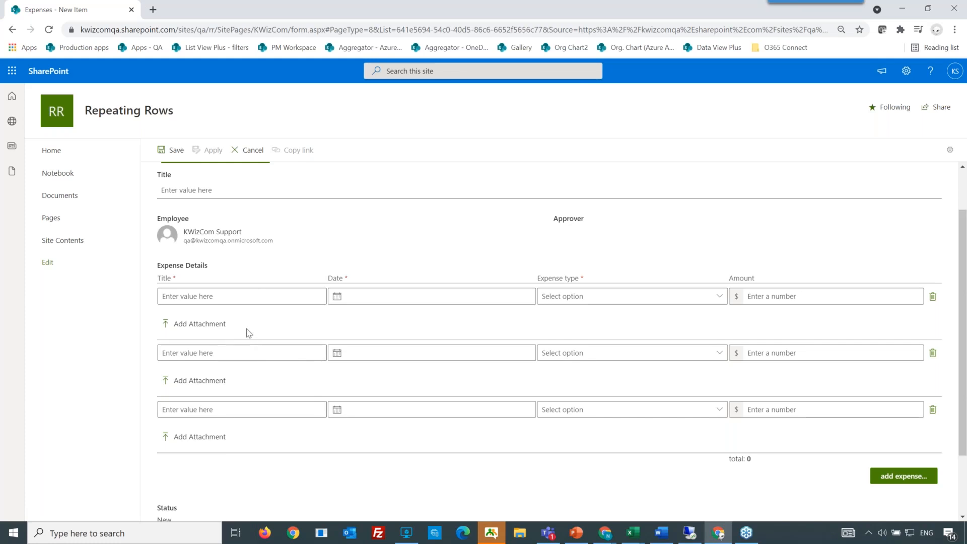
drag(162, 330, 138, 330)
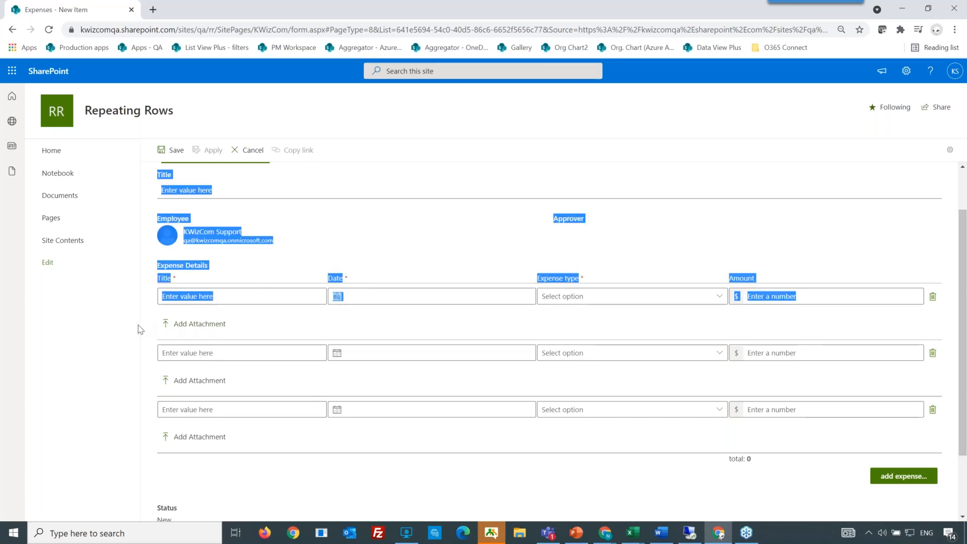
click(138, 325)
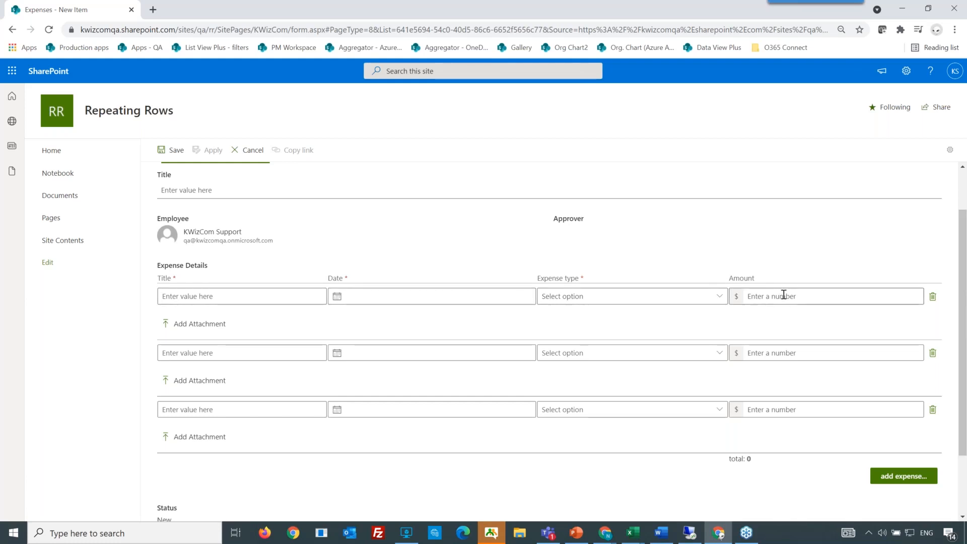
scroll(794, 276, down, 1)
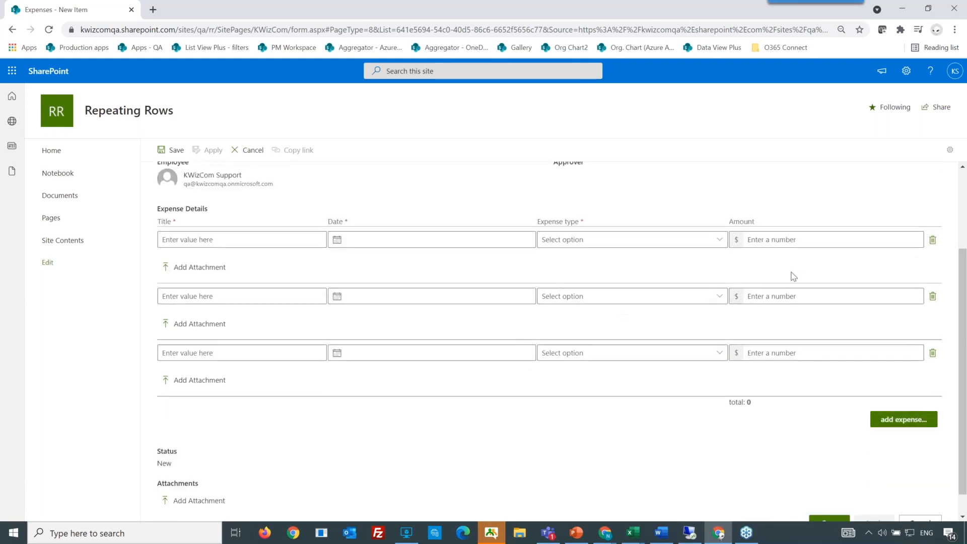
scroll(639, 419, up, 2)
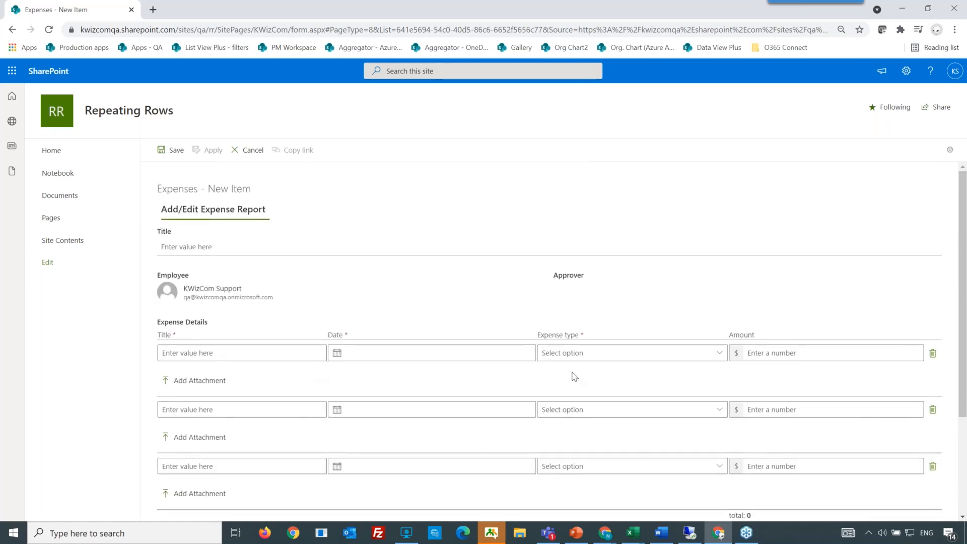
Step: In the first expense row, set the expense type to Food and the amount to 150
click(628, 353)
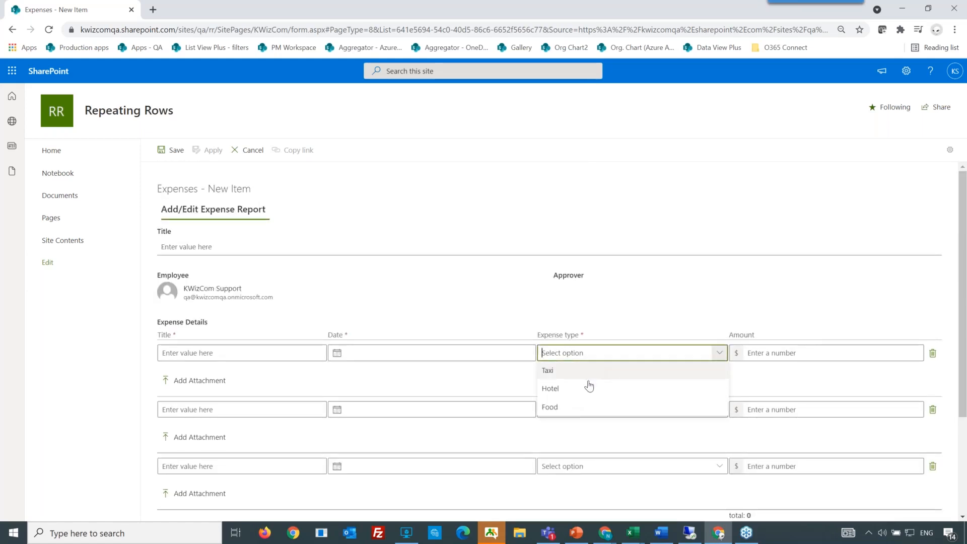
click(575, 408)
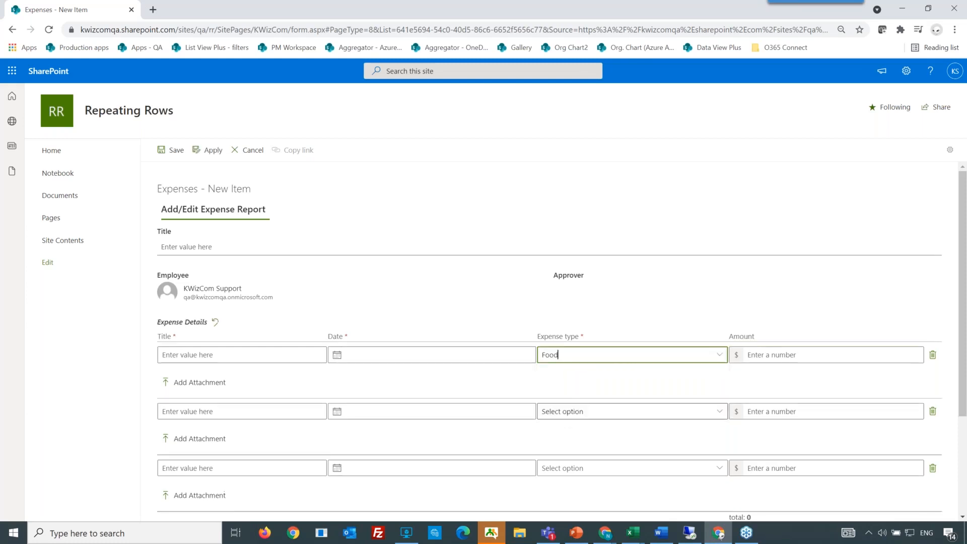
click(763, 354)
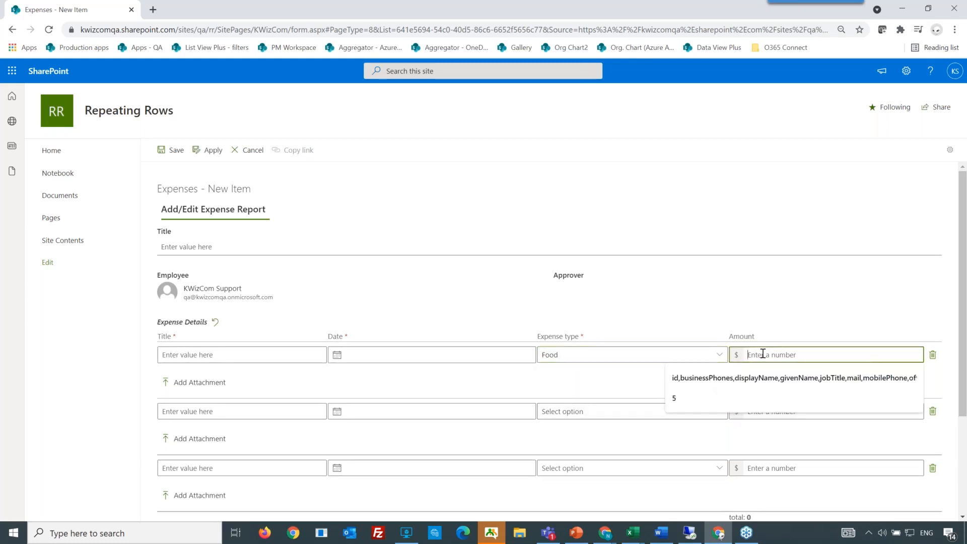
text(150)
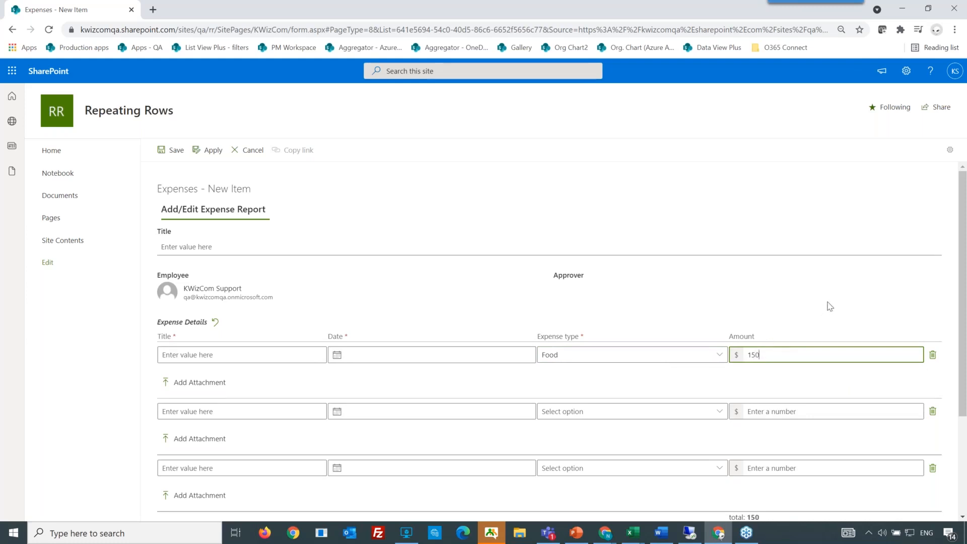
Step: Apply the Expenses form
scroll(829, 305, down, 1)
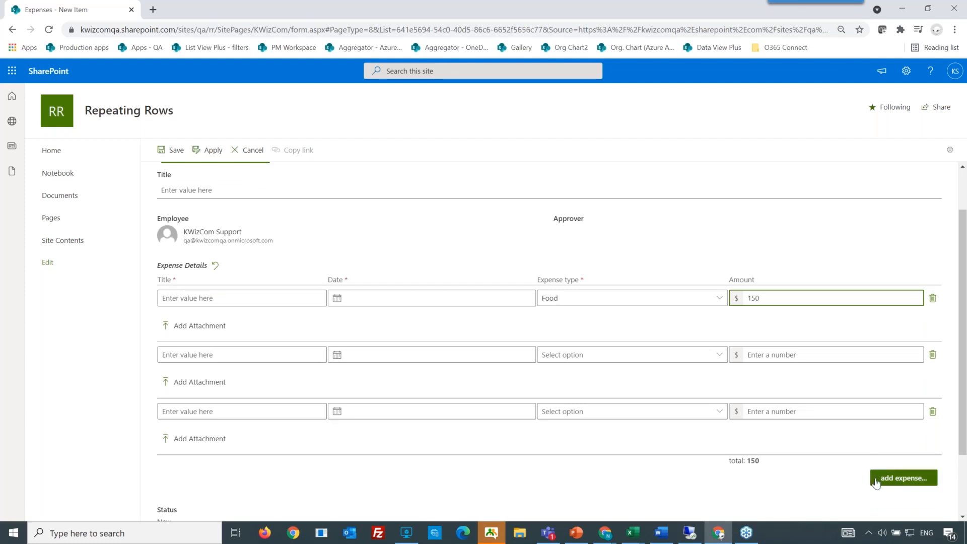
scroll(859, 443, down, 2)
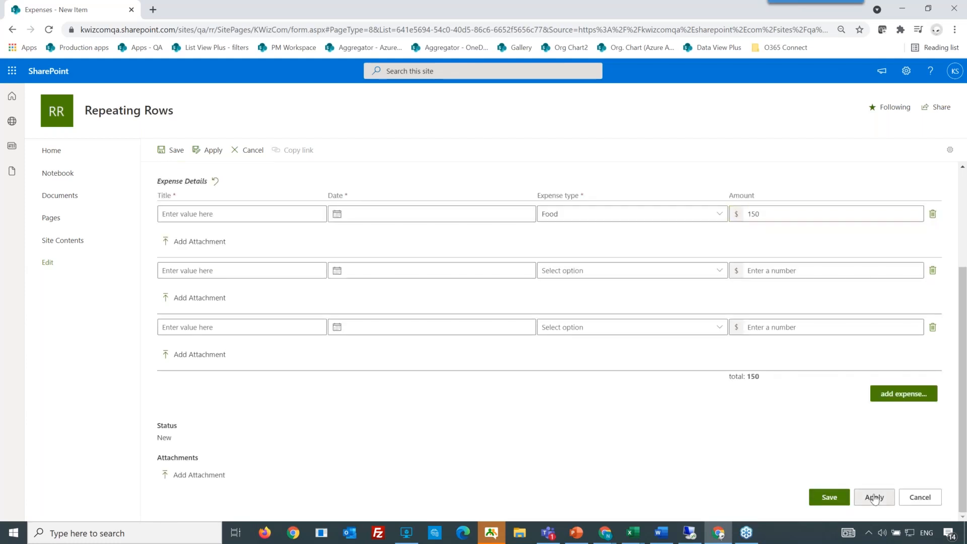
click(875, 498)
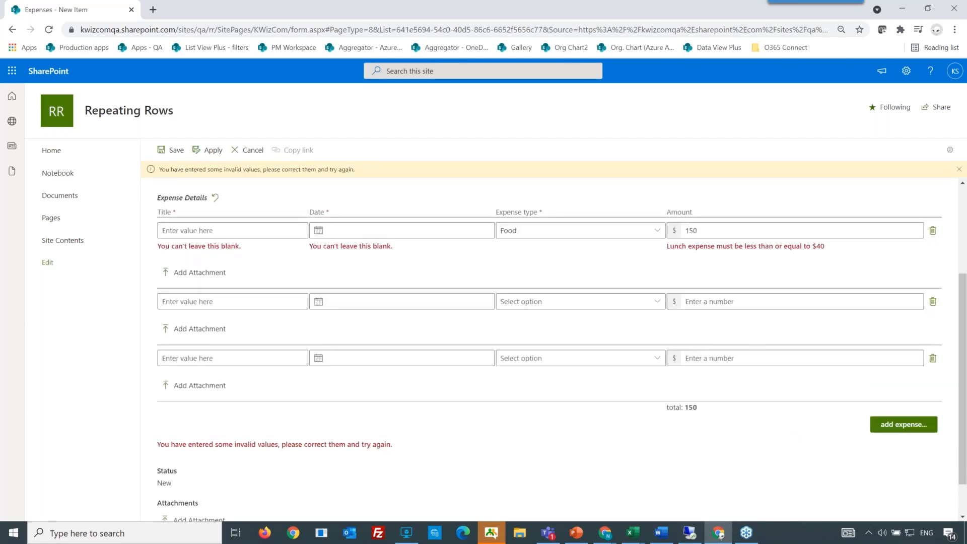
drag(829, 246, 667, 259)
click(668, 259)
triple_click(669, 260)
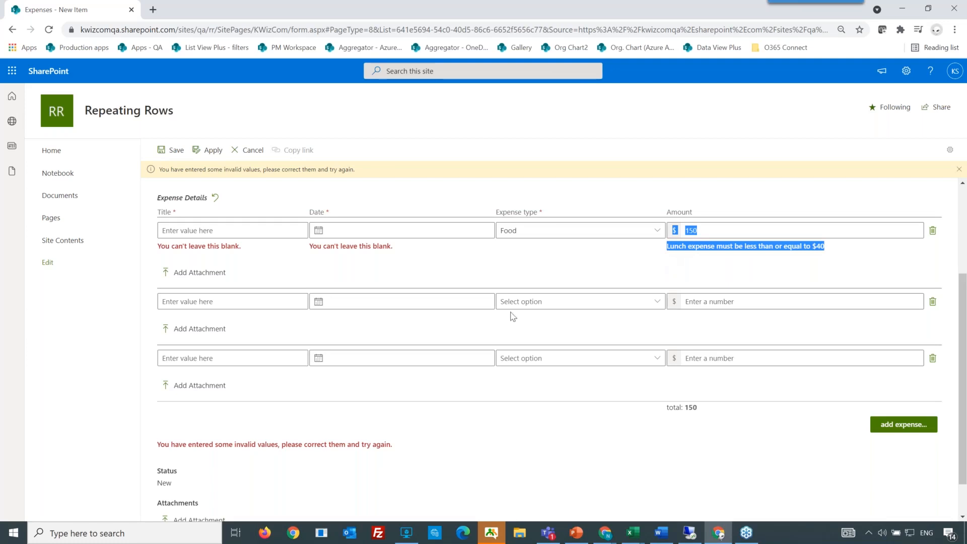
scroll(512, 316, up, 1)
scroll(513, 316, up, 1)
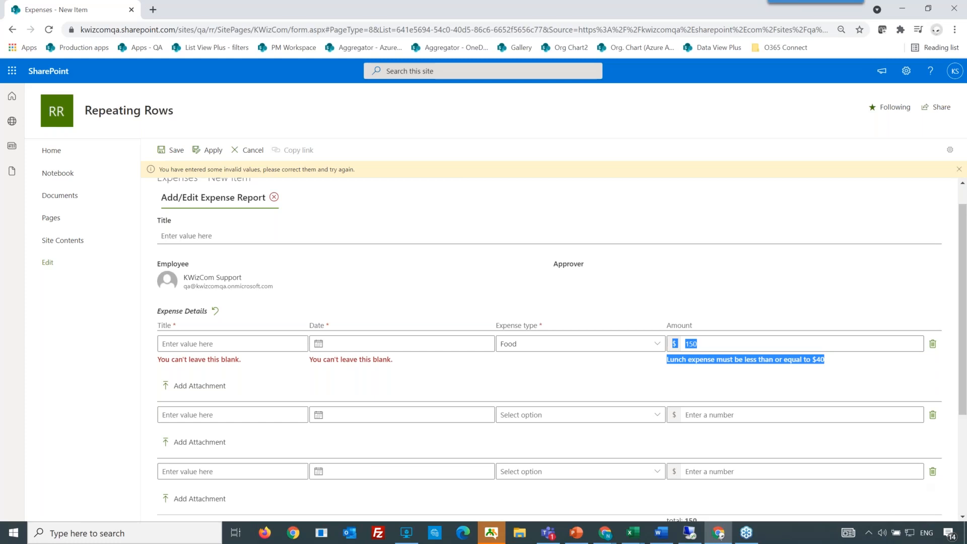
key(alt+Tab)
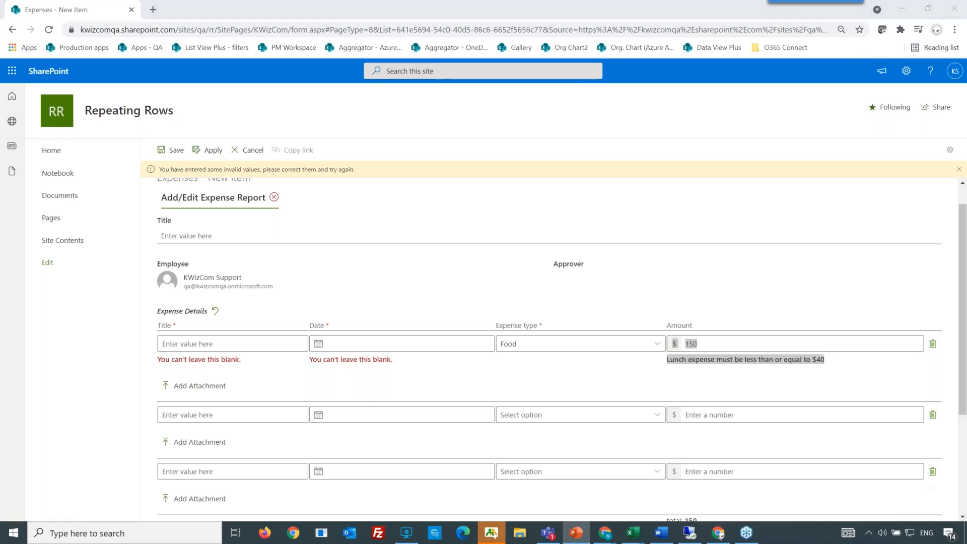
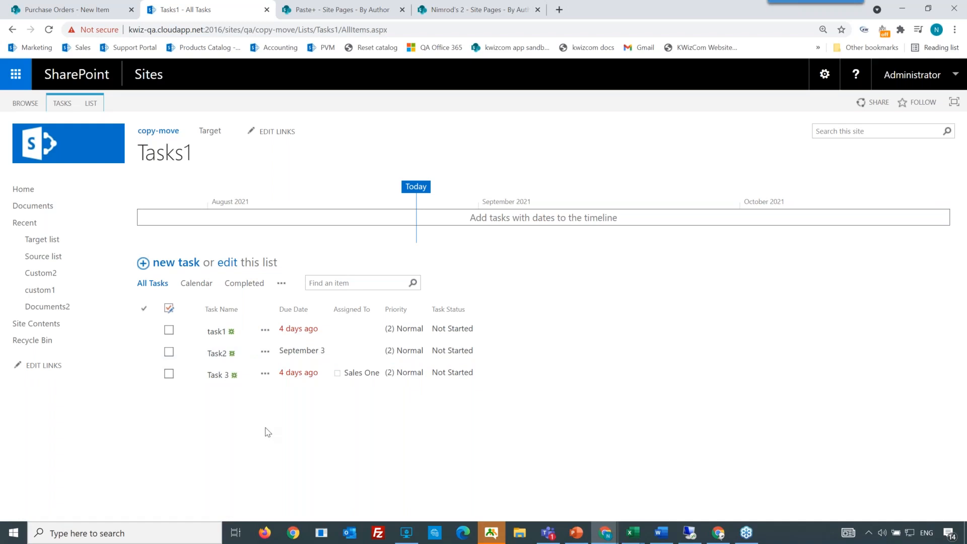
Step: Activate bulk field editing on the Tasks1 list and move the current field across the task rows
key(ctrl+v)
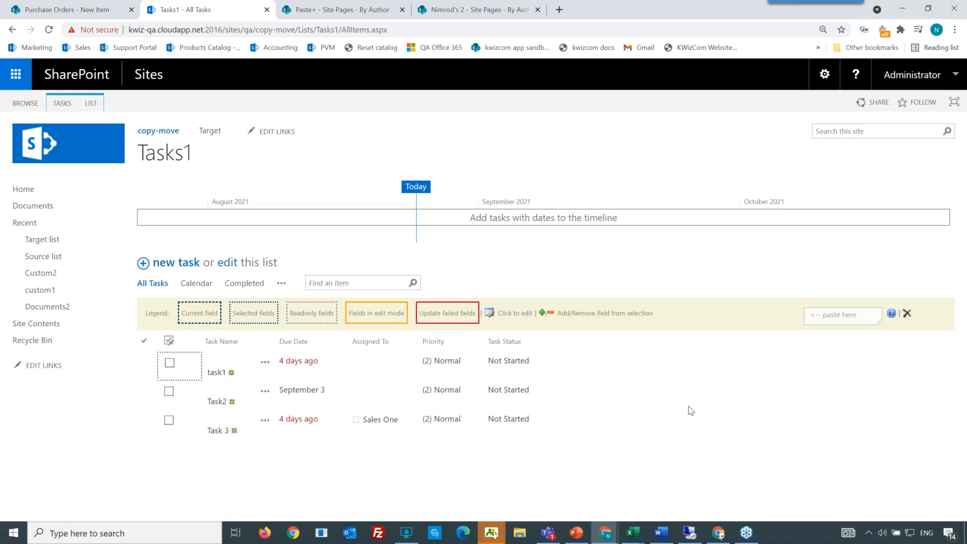
key(Right)
key(Right)
key(Right)
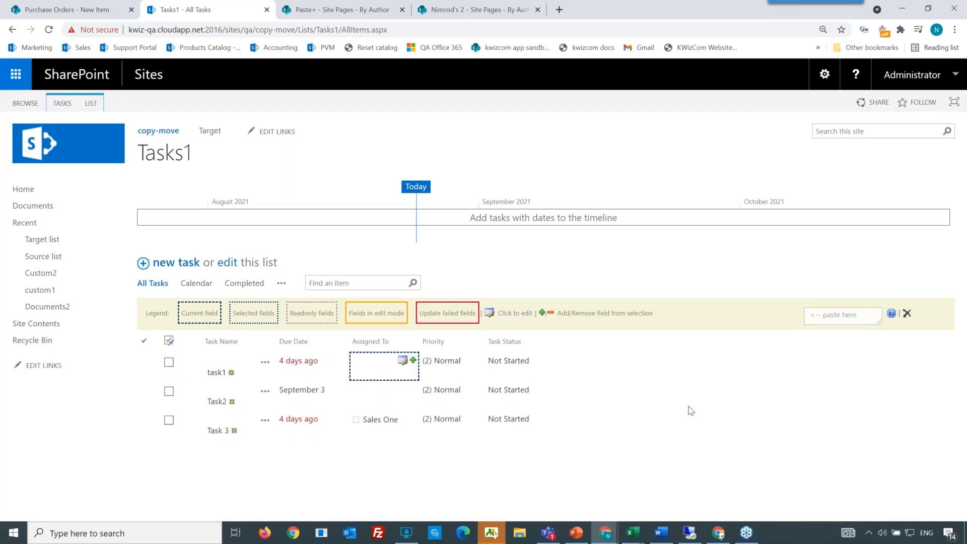
key(Right)
key(Down)
key(Up)
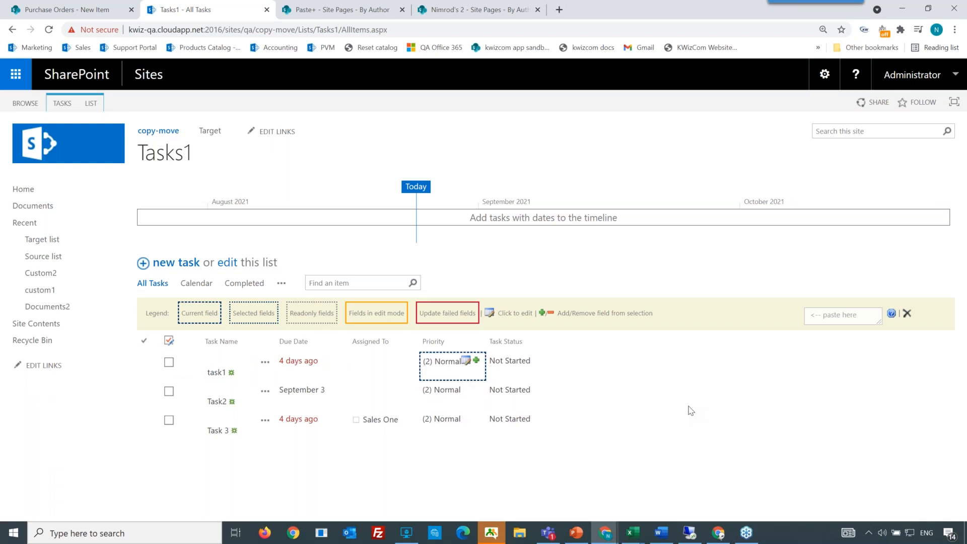
key(Down)
key(Down)
key(Up)
key(Up)
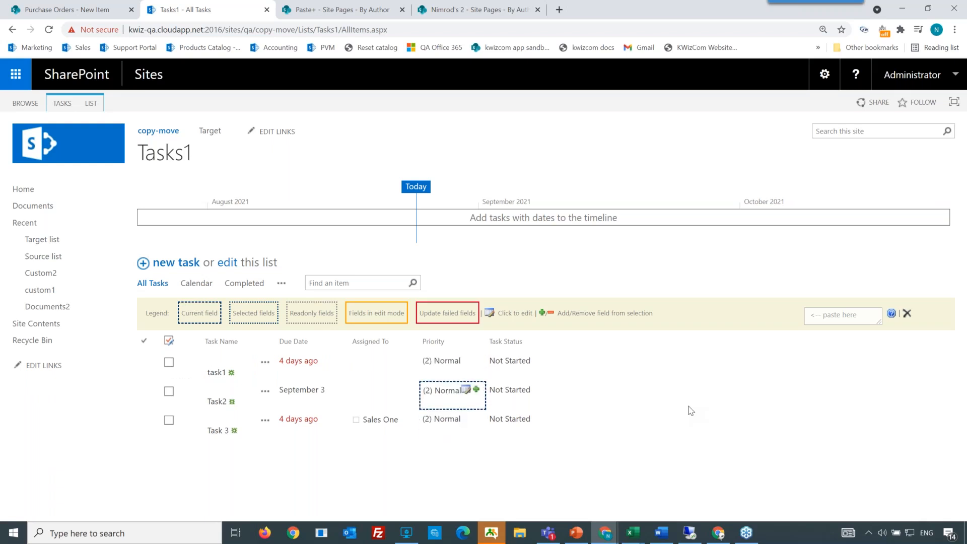
Step: Select the Priority fields of the tasks and set them to (1) High together
key(shift+Down)
key(shift+Down)
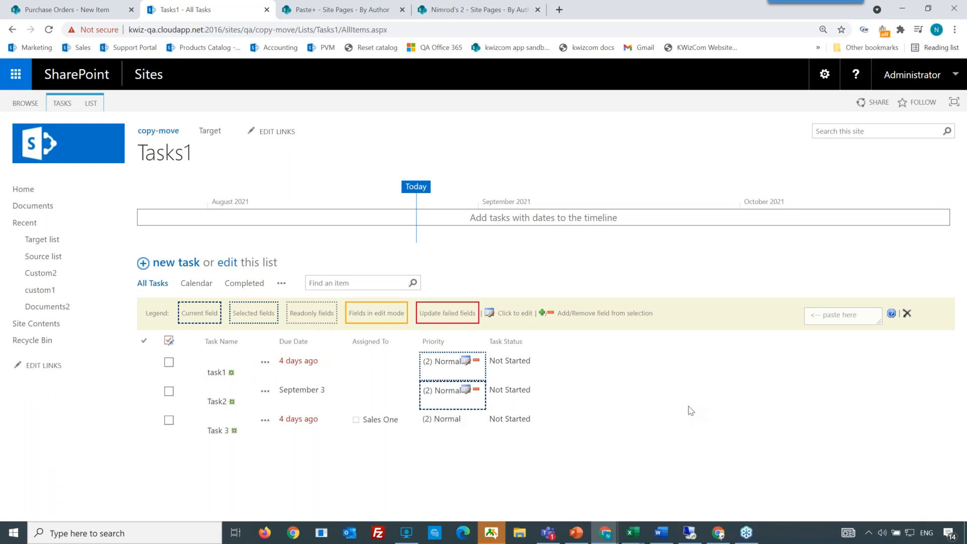
key(Return)
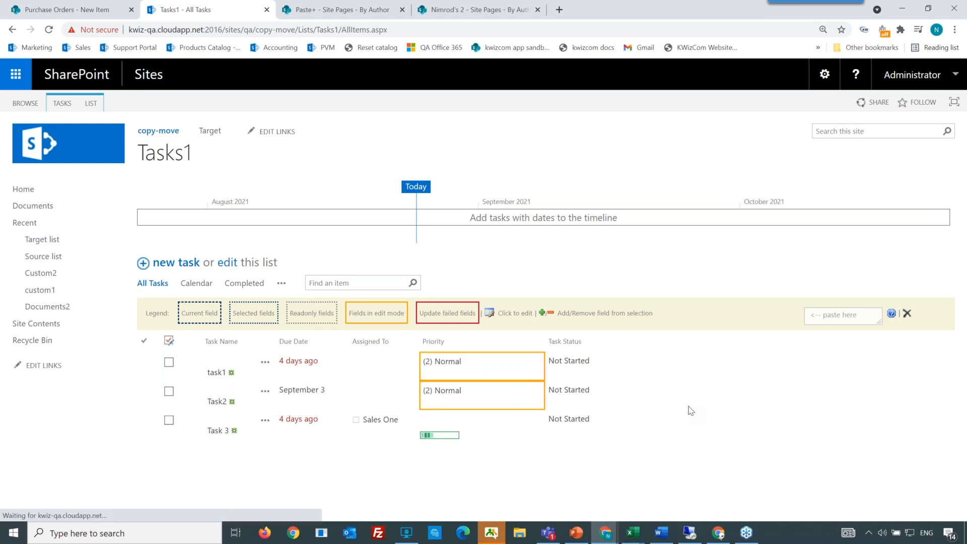
key(Down)
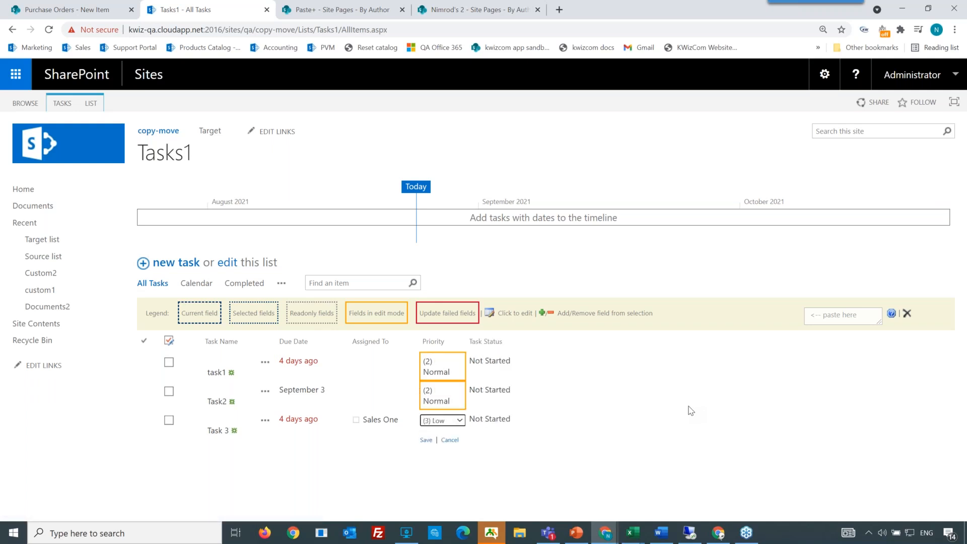
key(Return)
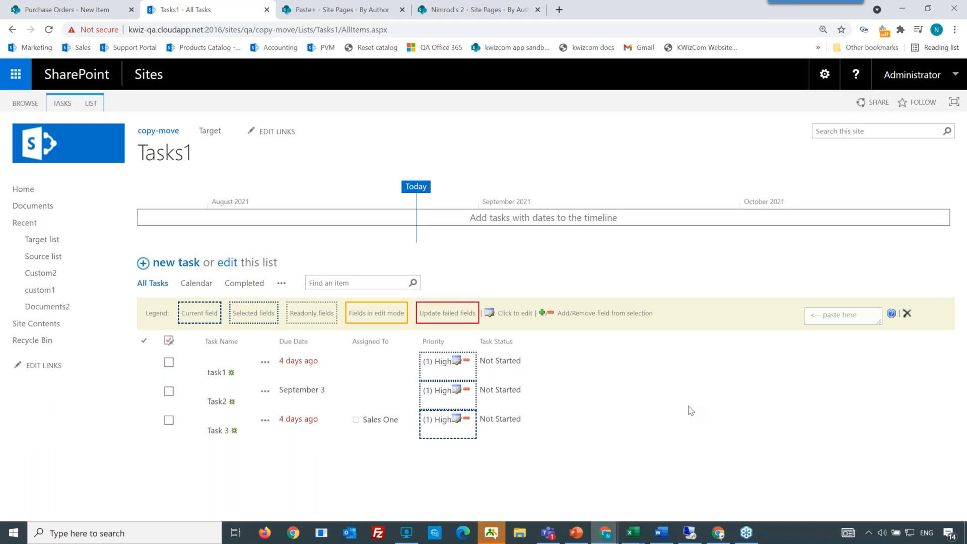
Step: Select the Task Status fields of Task2 and Task 3 and set them to In Progress
key(Left)
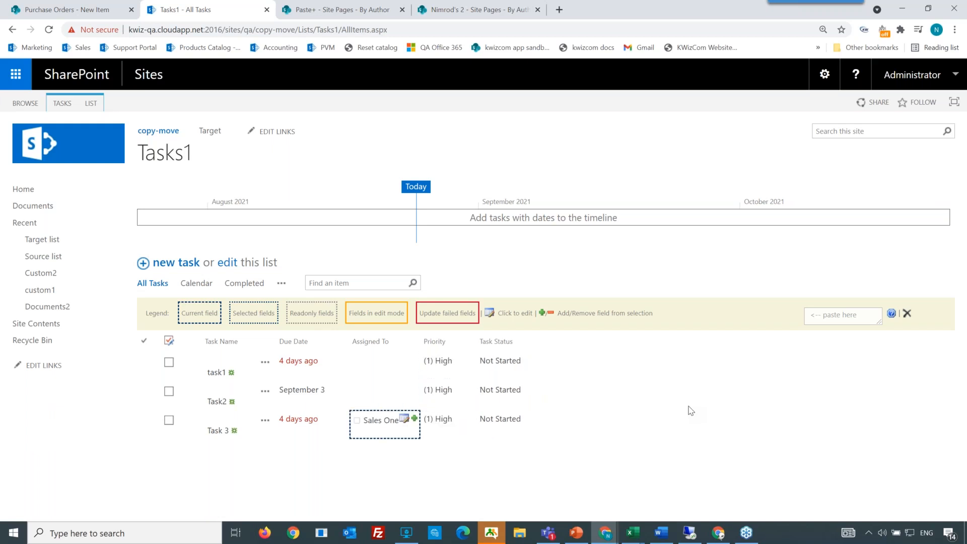
key(Right)
key(Up)
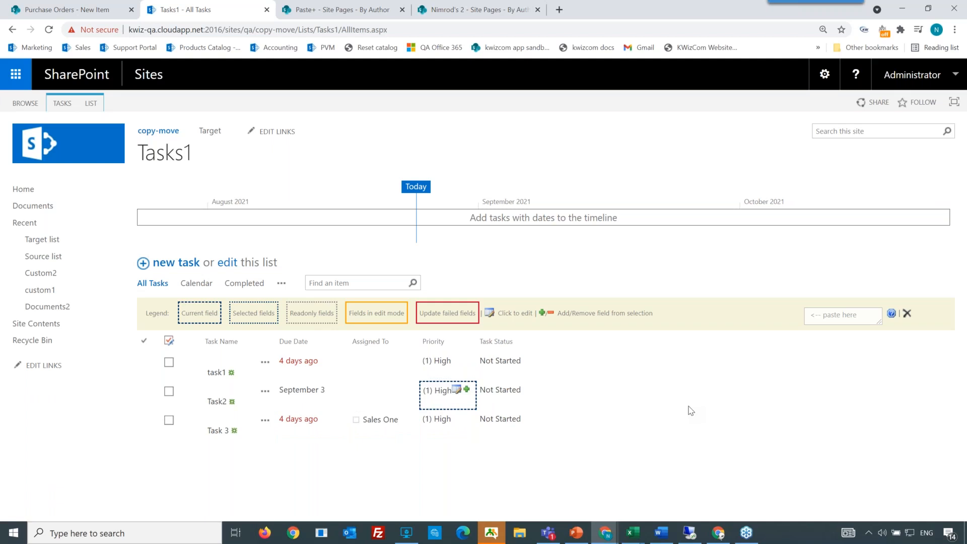
key(Right)
key(shift+Down)
key(Return)
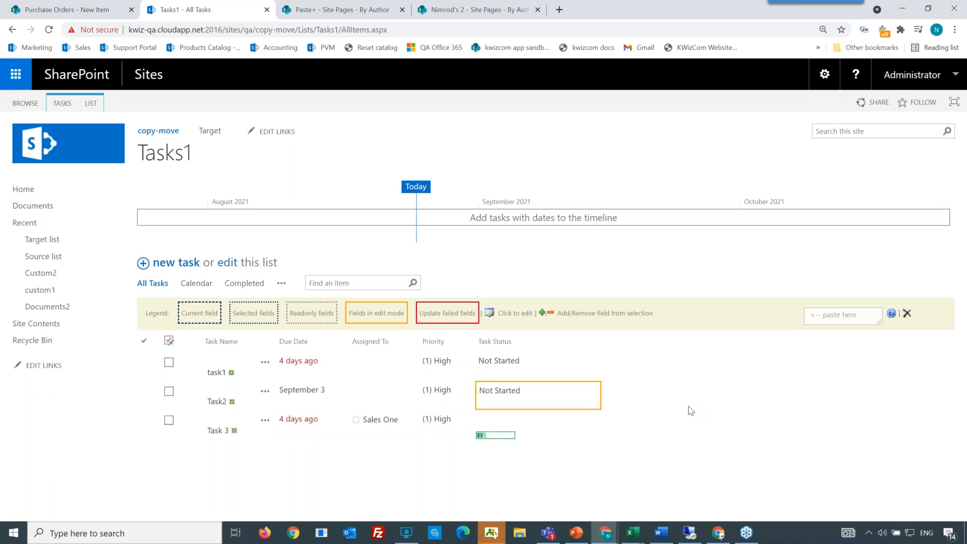
key(Down)
key(Return)
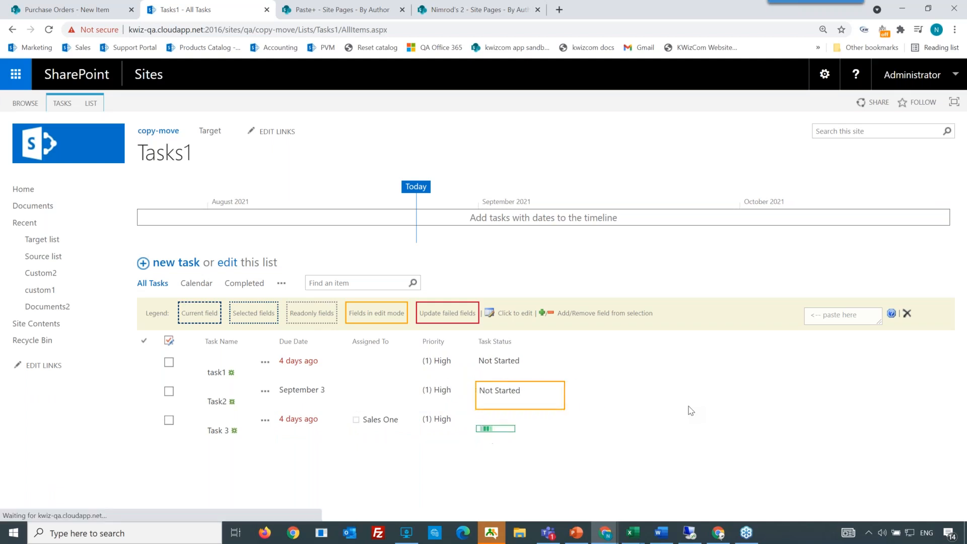
Step: Move the current field between the Task Name, Due Date and Priority columns
key(Left)
key(Left)
key(Left)
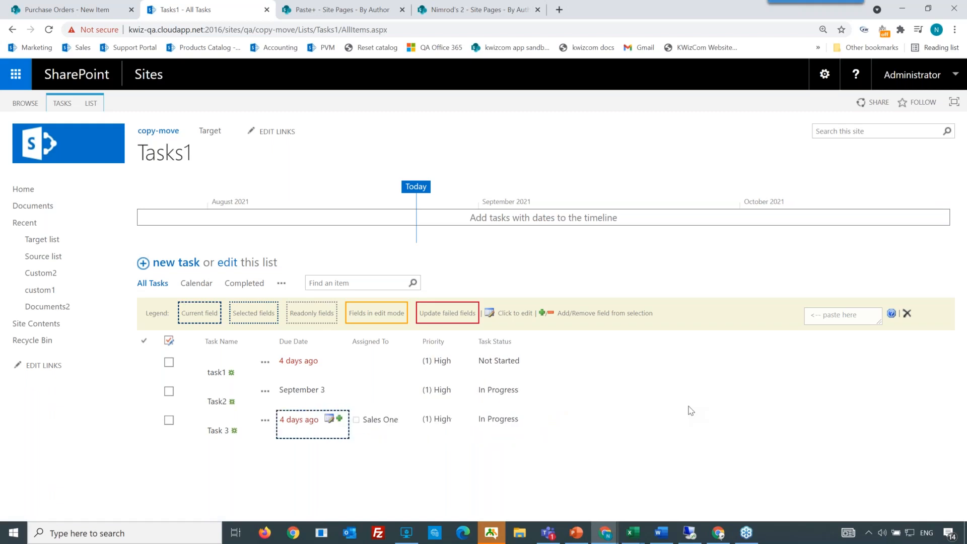
key(Left)
key(Up)
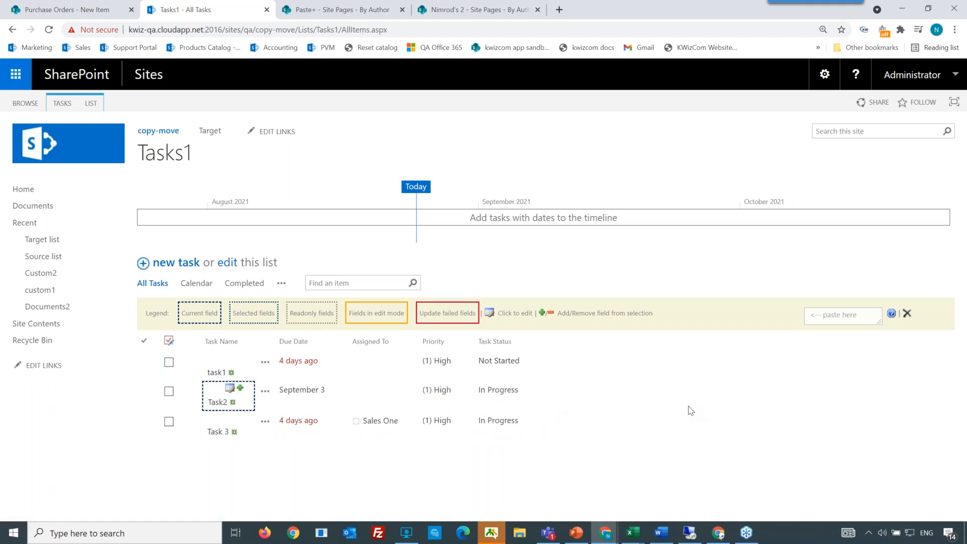
key(Right)
key(Right)
key(Right)
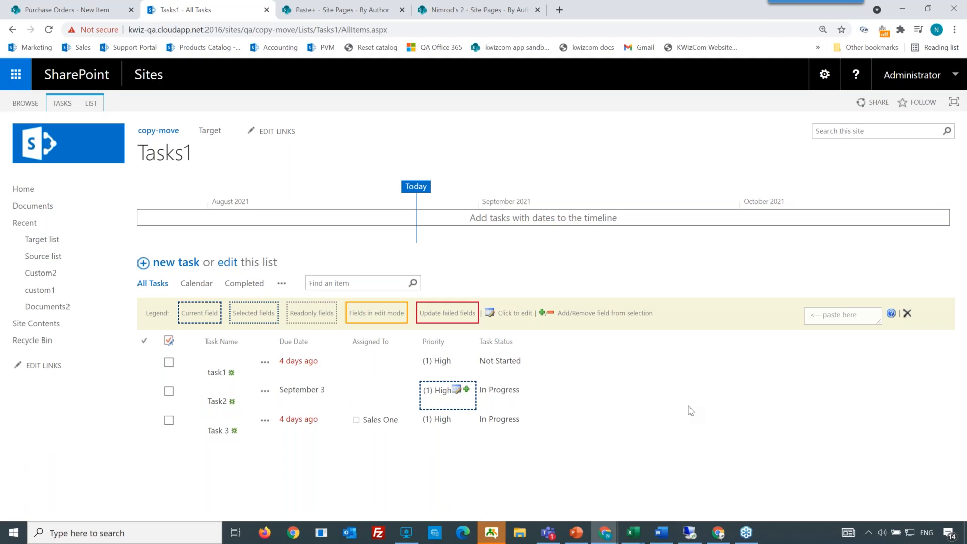
key(Left)
key(Left)
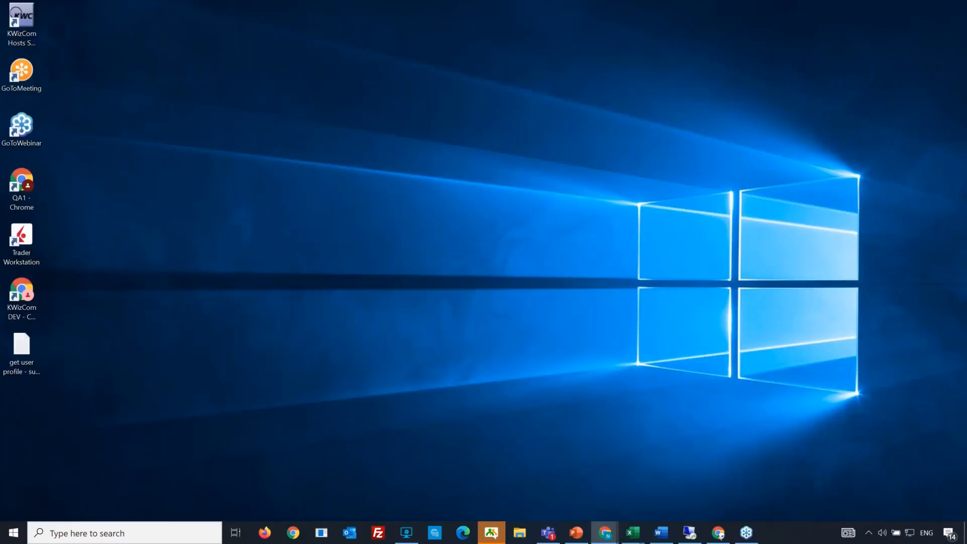
Step: Switch to the tasks.xlsx workbook and copy the task data rows from A2 to E31
key(alt+Tab)
drag(966, 97, 471, 95)
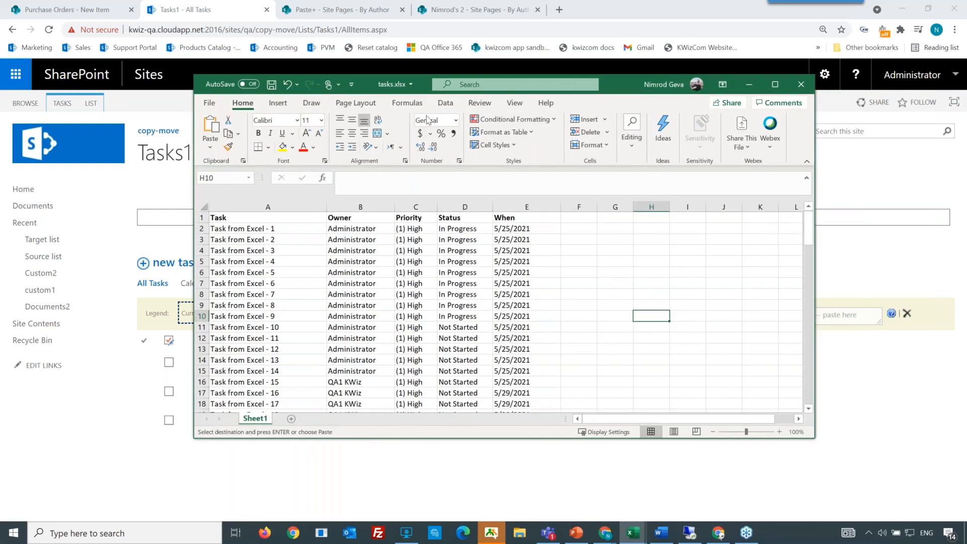
drag(429, 120, 426, 118)
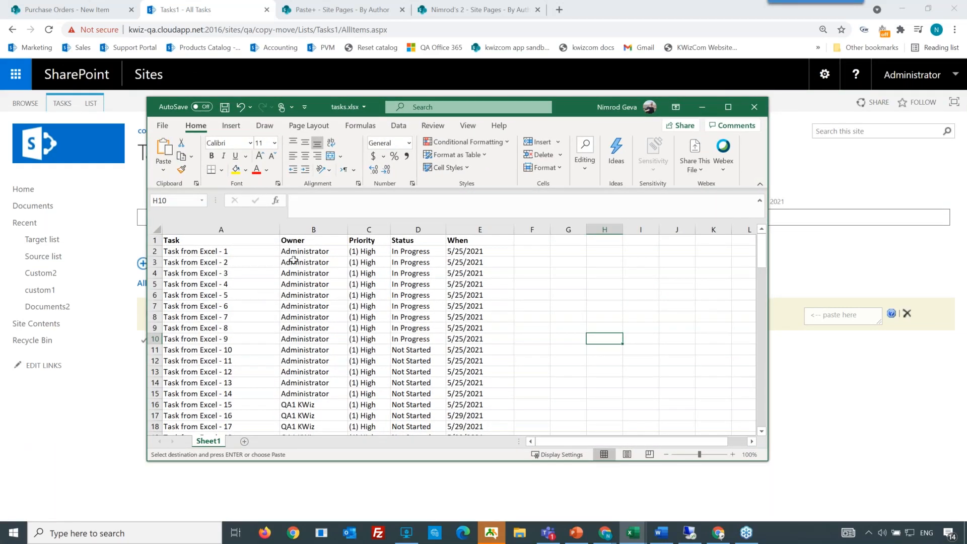
click(306, 241)
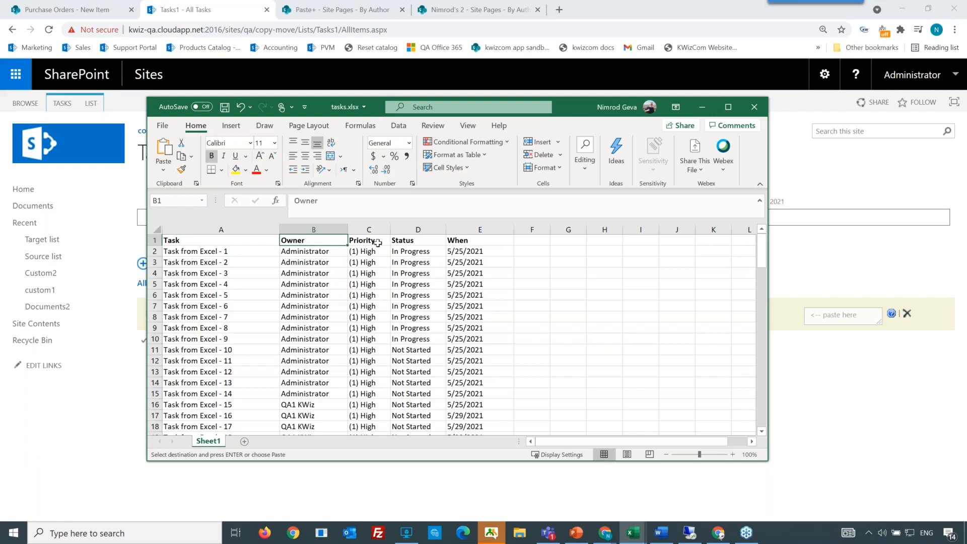
click(378, 243)
click(411, 243)
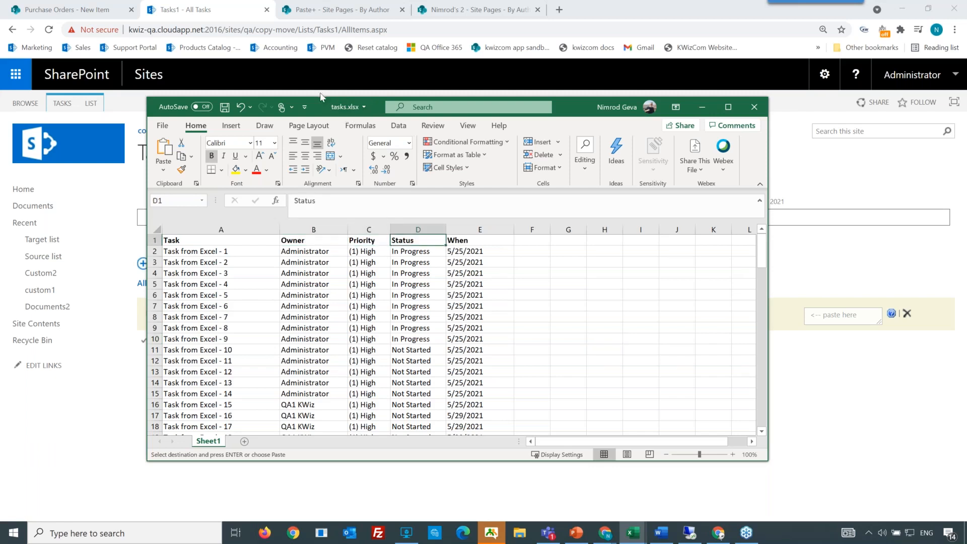
drag(563, 112, 466, 130)
drag(361, 275, 578, 439)
key(ctrl+c)
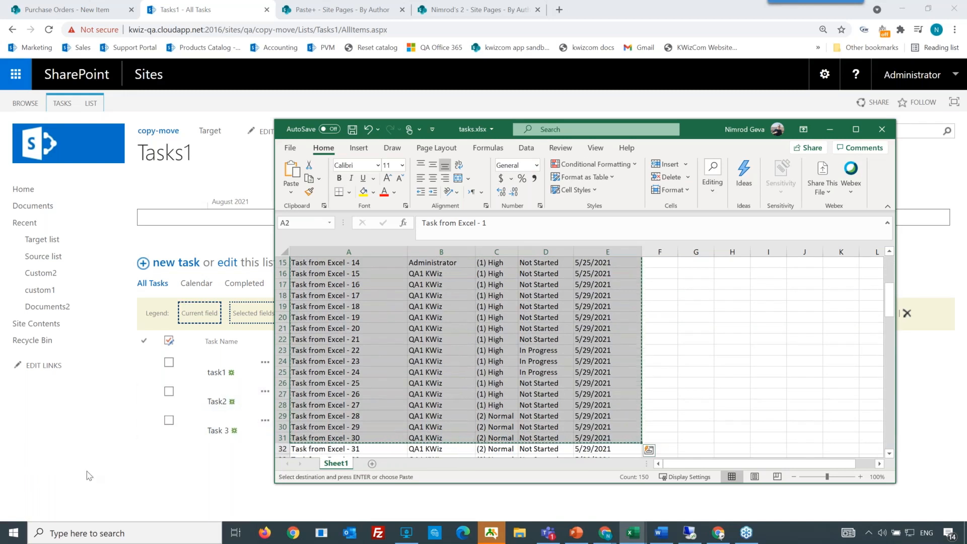
Step: Paste the copied Excel rows into the list's paste box to open the import dialog
click(86, 474)
click(844, 315)
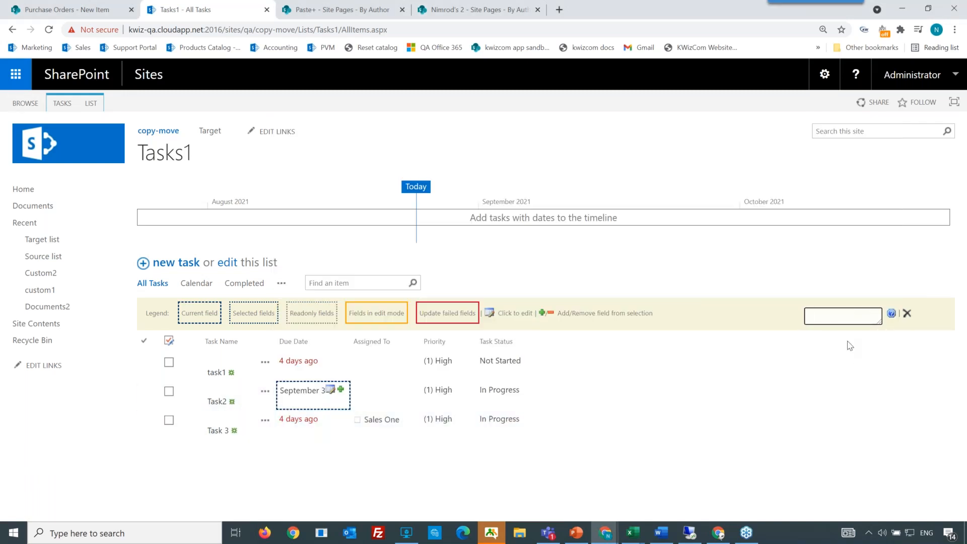
key(ctrl+v)
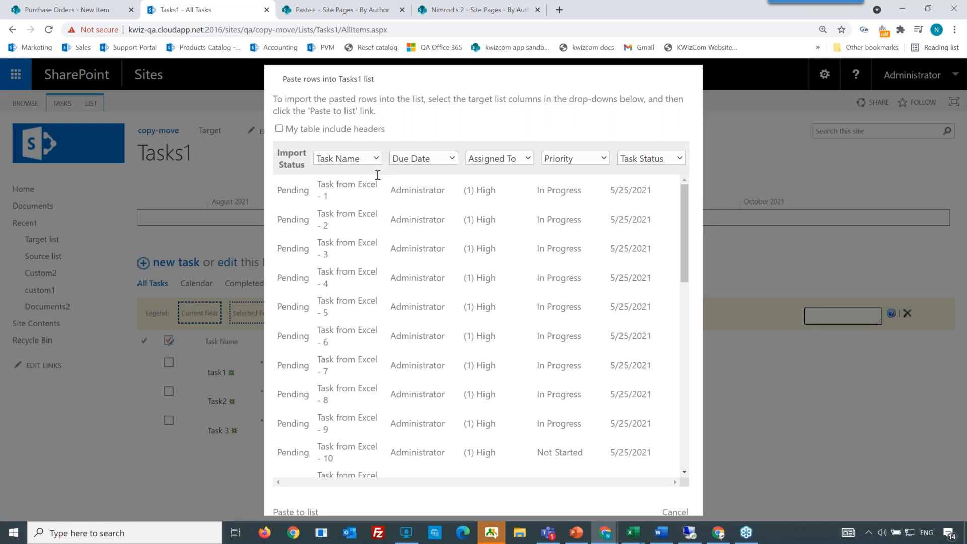
Step: Map the second to fifth pasted columns to Assigned To, Priority, Task Status and Due Date
click(448, 158)
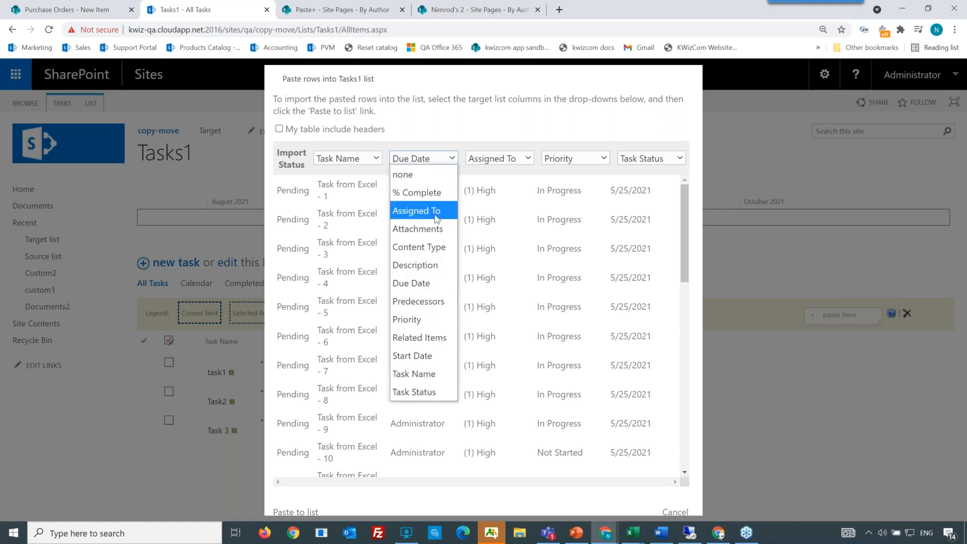
click(417, 211)
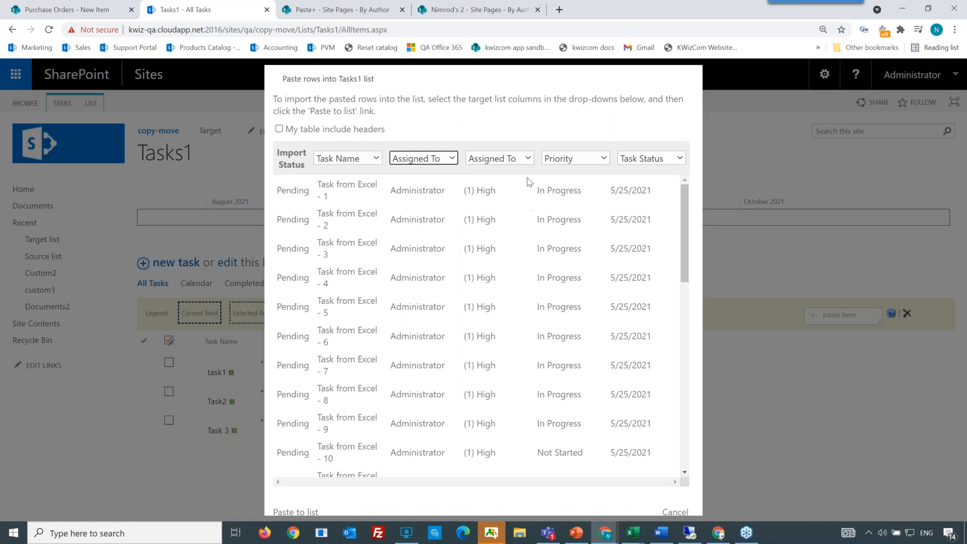
click(529, 159)
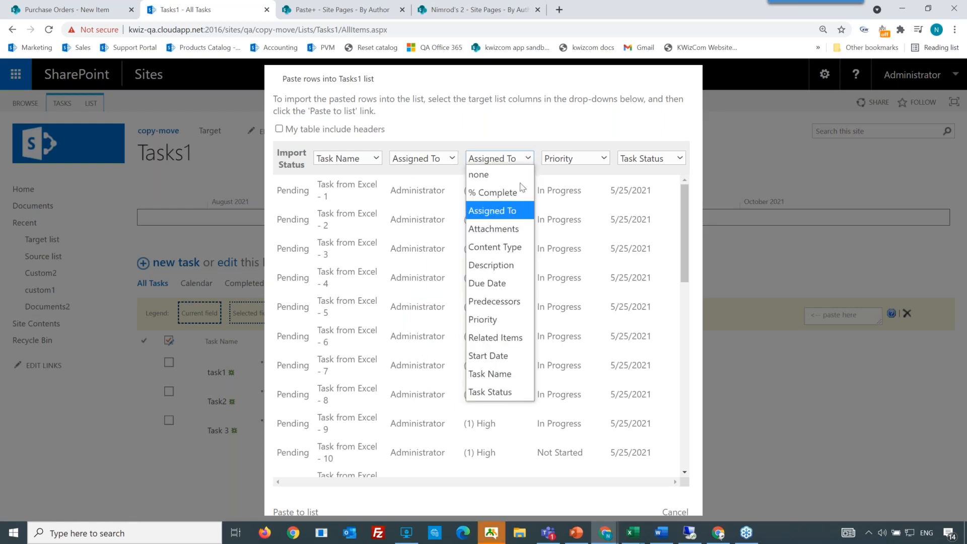
click(510, 319)
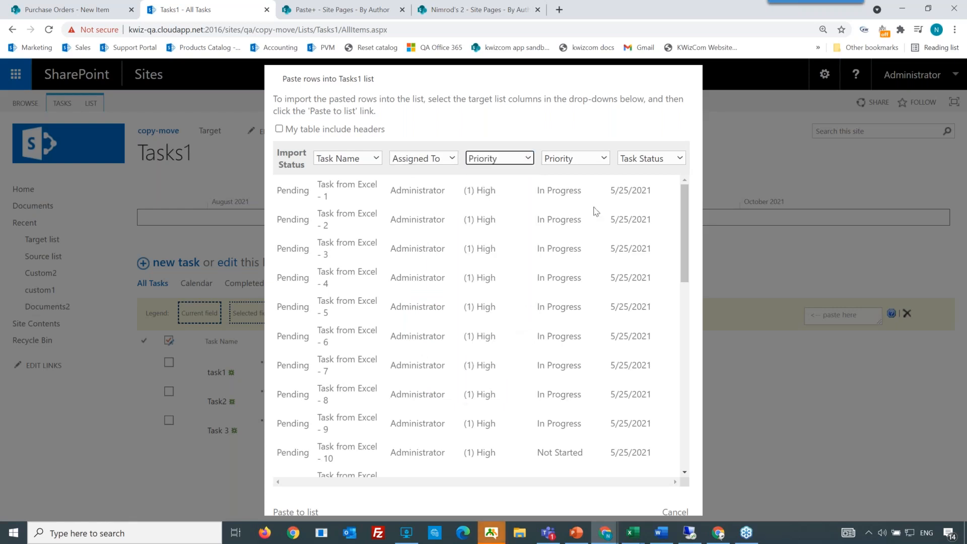
click(599, 160)
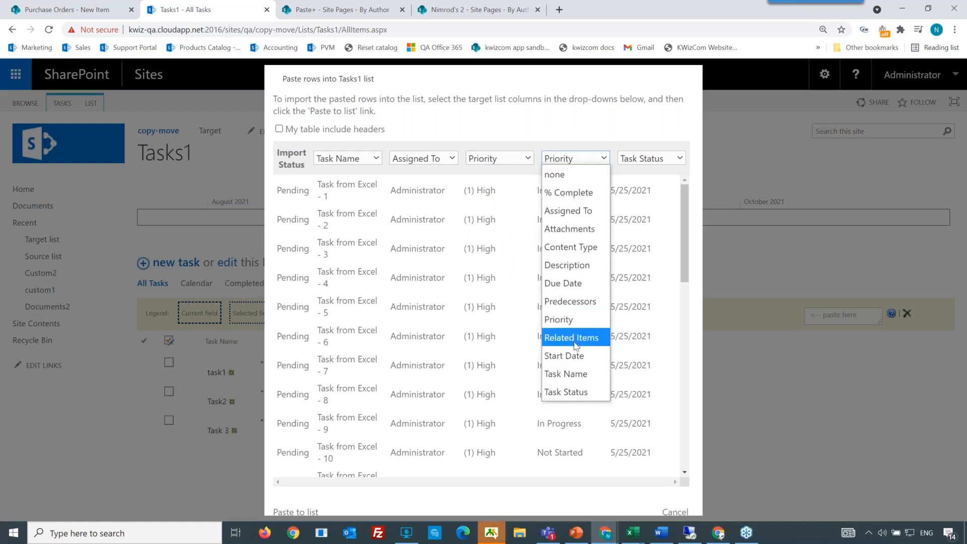
click(576, 392)
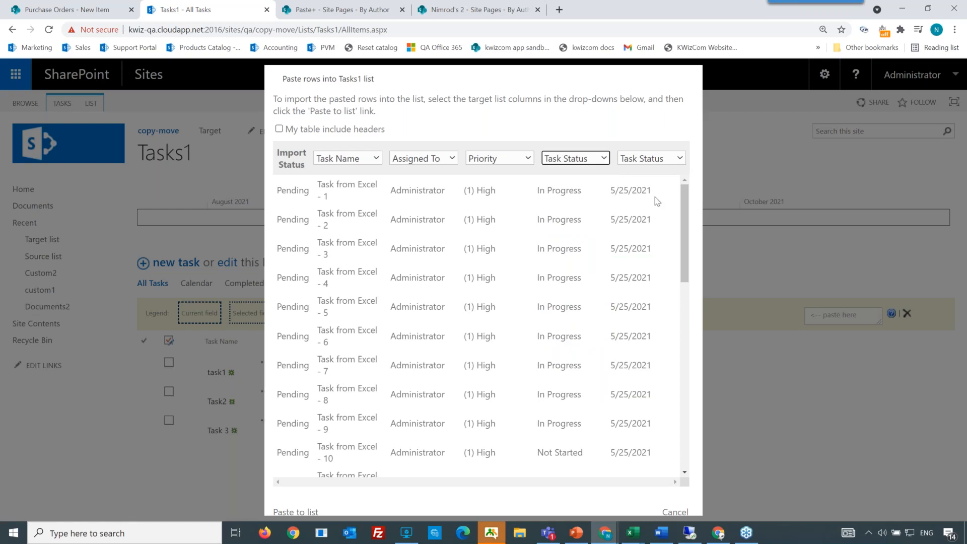
click(678, 157)
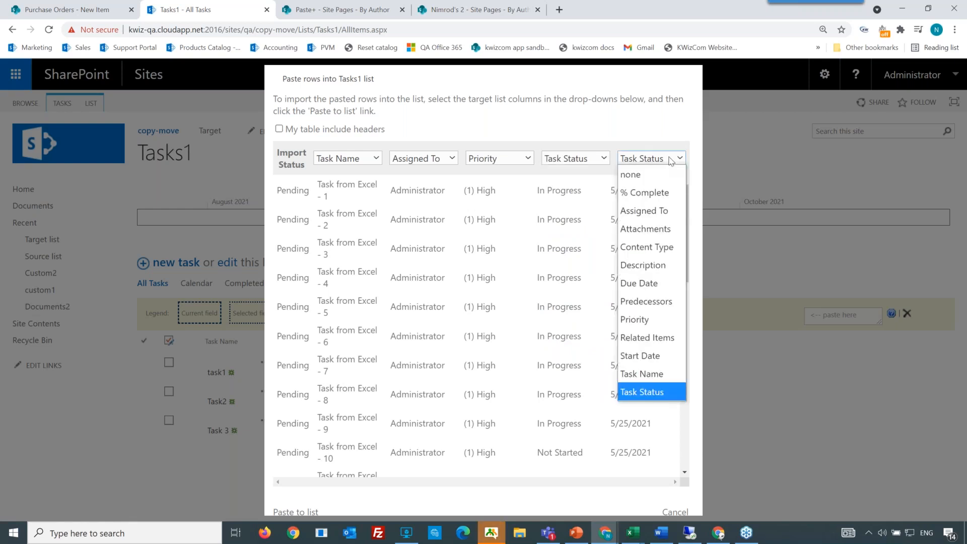
click(648, 284)
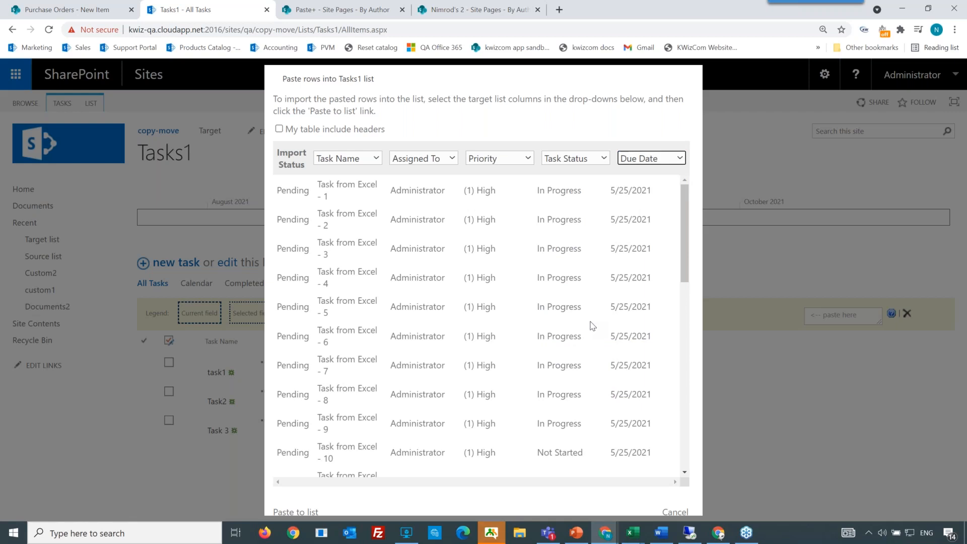
Step: Mark the pasted table as including headers and map the first three columns to Task Name, Assigned To and Priority
click(279, 129)
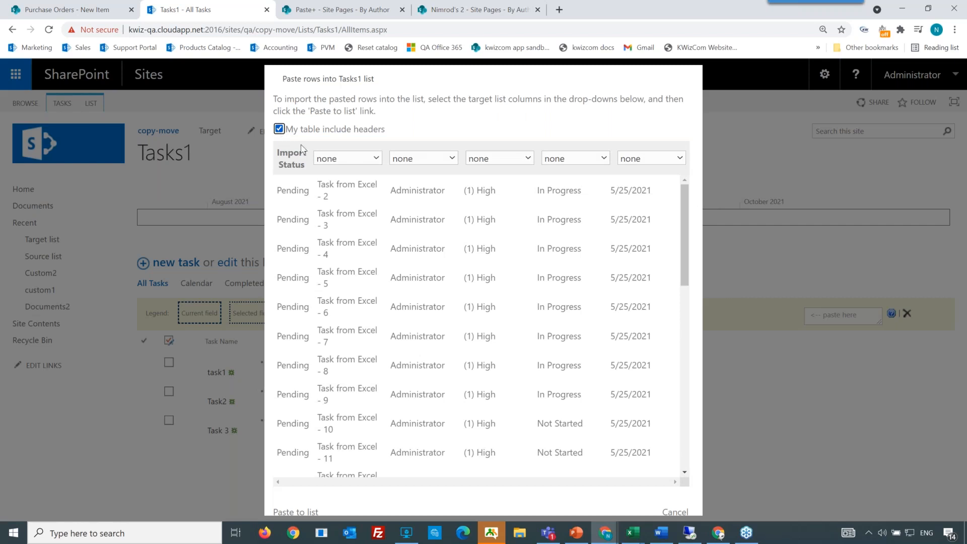
click(347, 161)
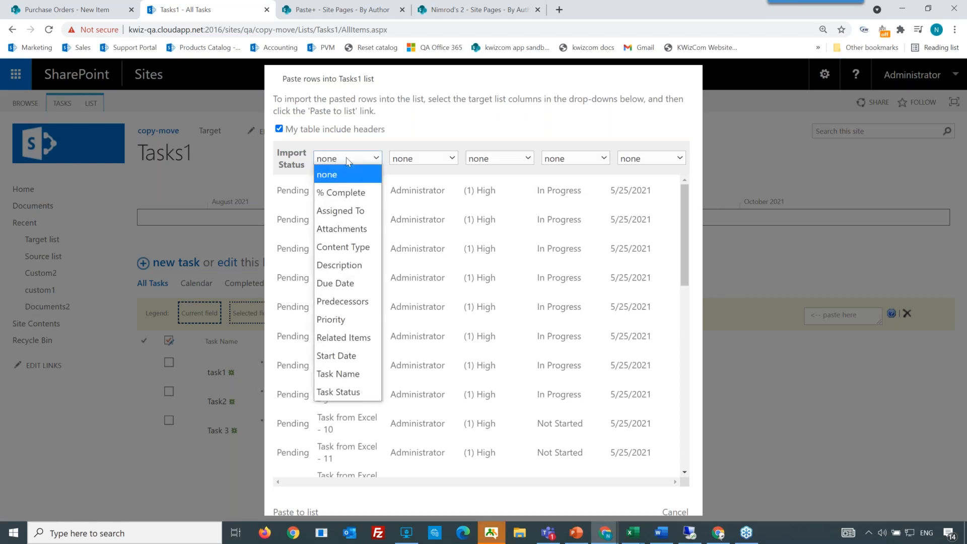
click(346, 378)
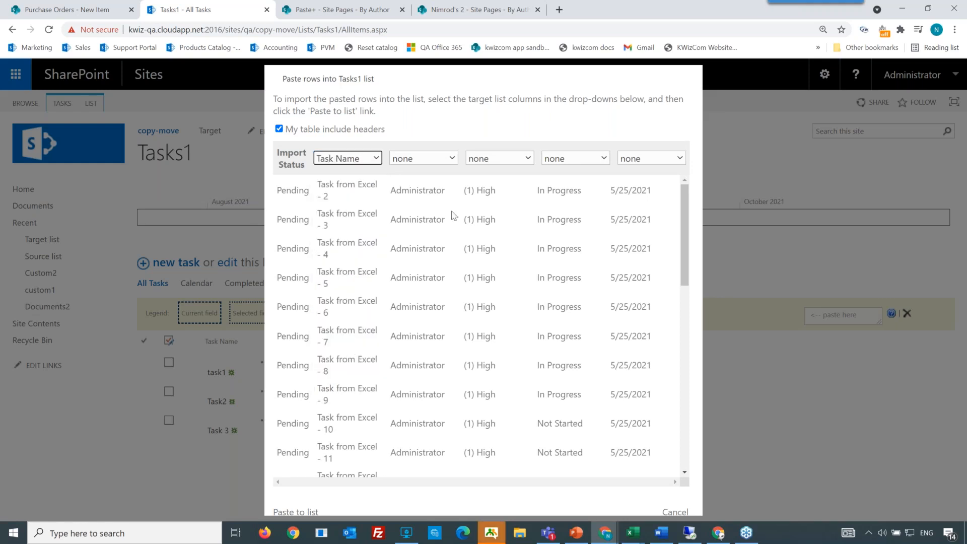
click(448, 159)
click(438, 211)
click(504, 159)
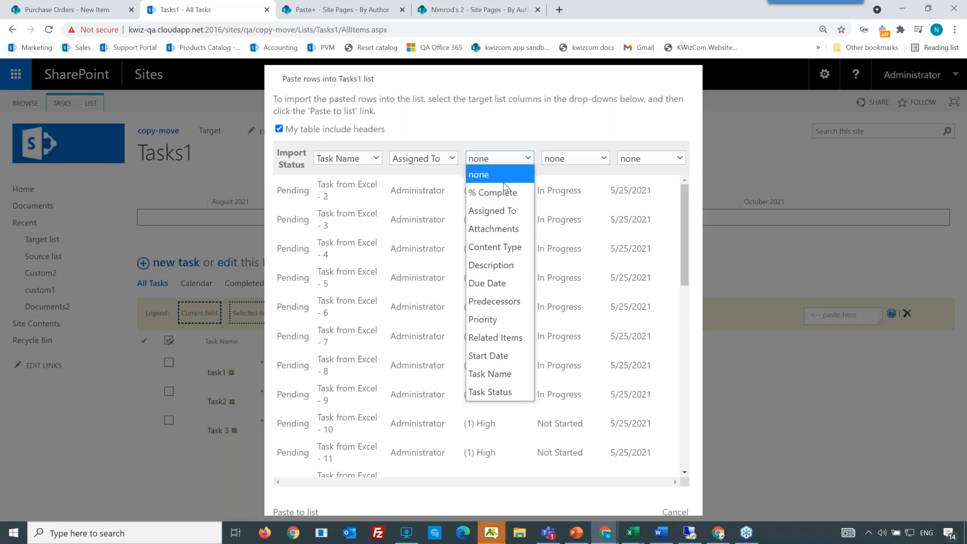
click(479, 320)
Step: Map the fourth and fifth columns to Task Status and Due Date, then paste the rows into the list
click(577, 159)
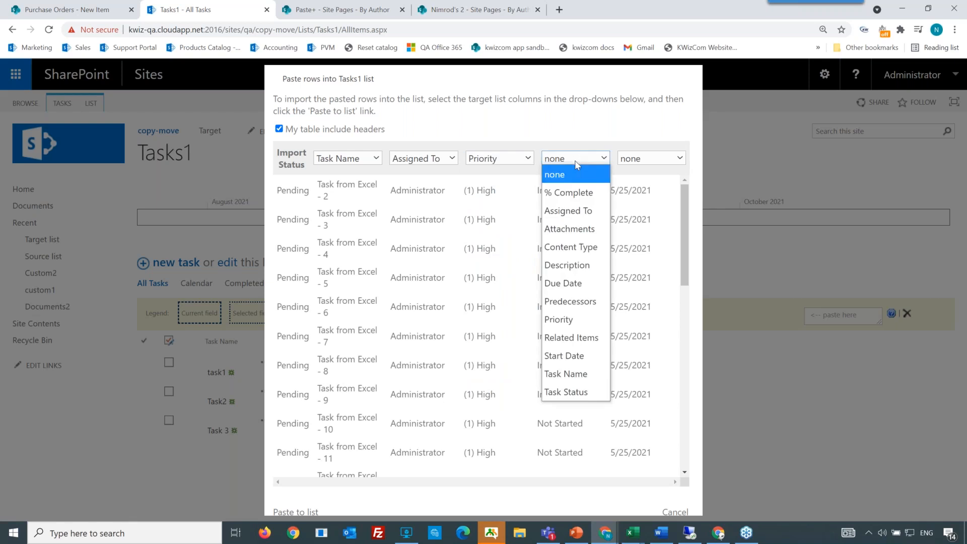
click(574, 392)
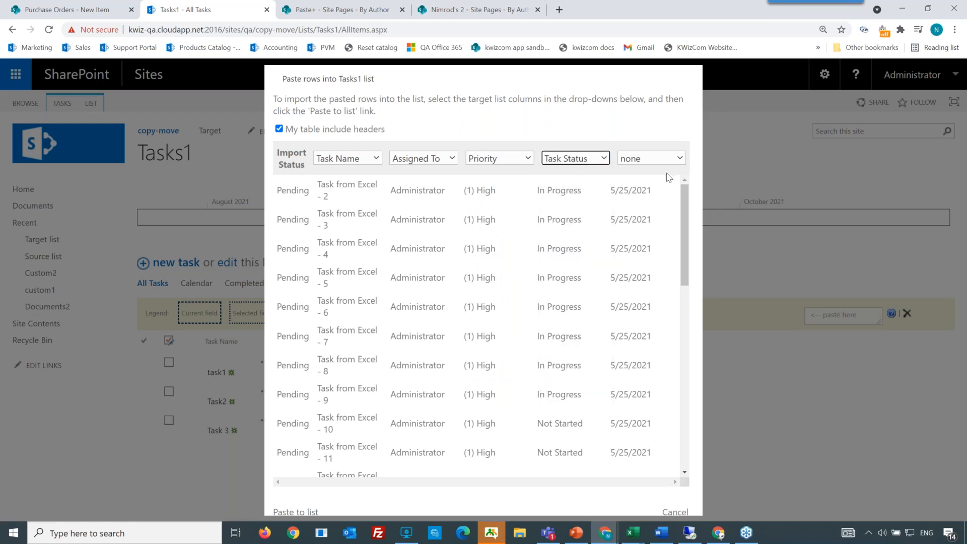
click(661, 163)
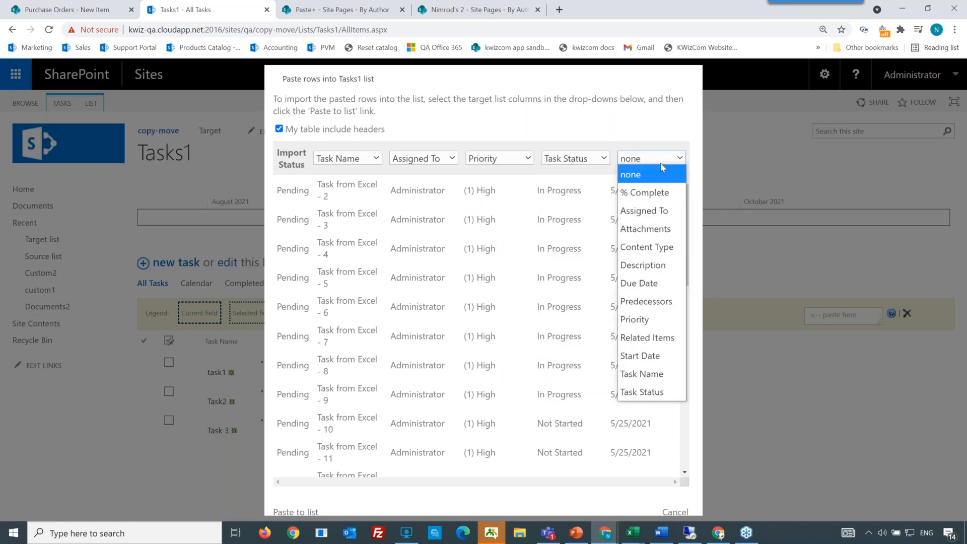
click(652, 283)
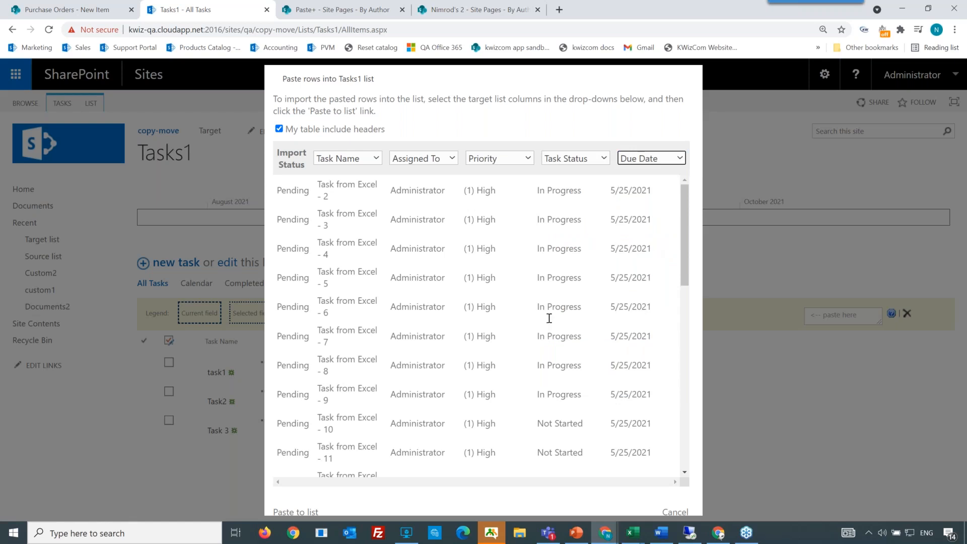
click(306, 513)
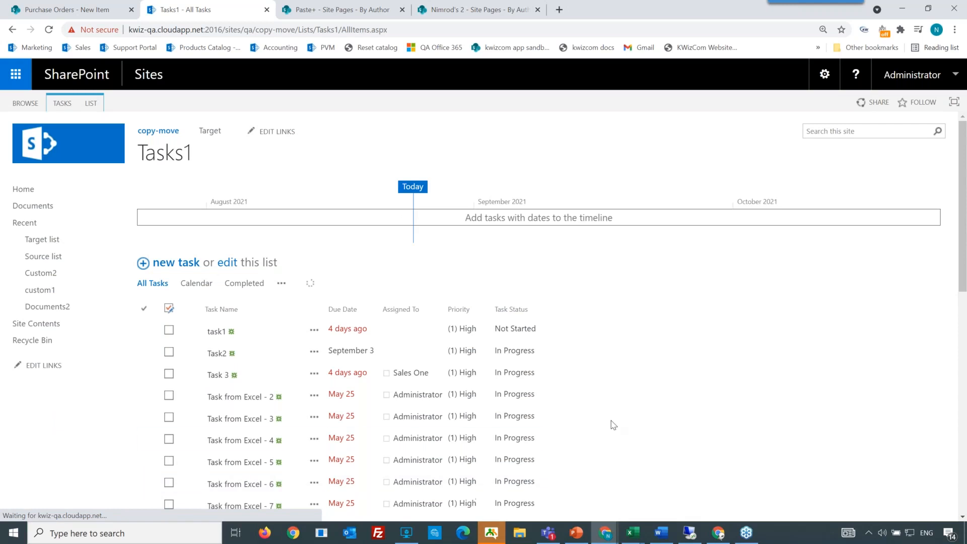
Step: Scroll through the Tasks1 list to review the imported Excel task rows
scroll(613, 425, down, 10)
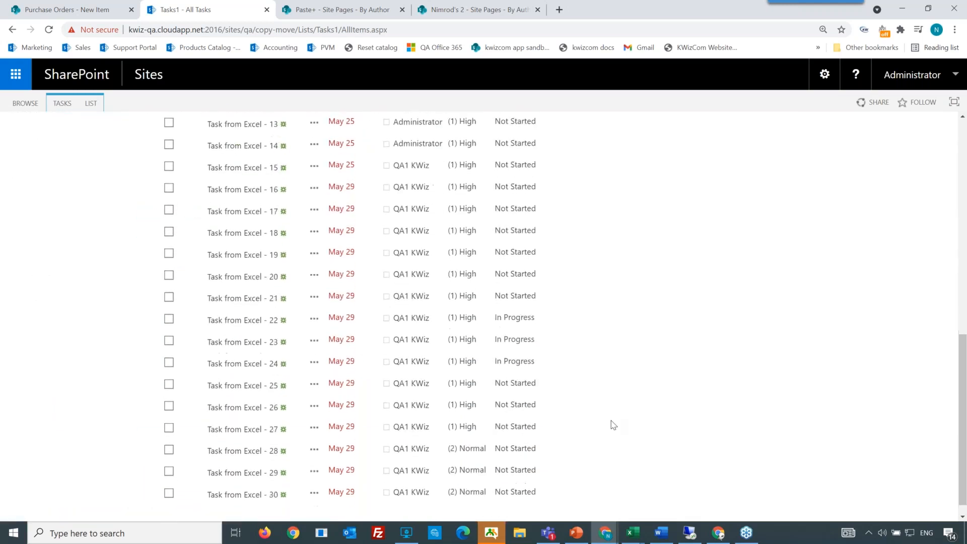
scroll(613, 424, up, 10)
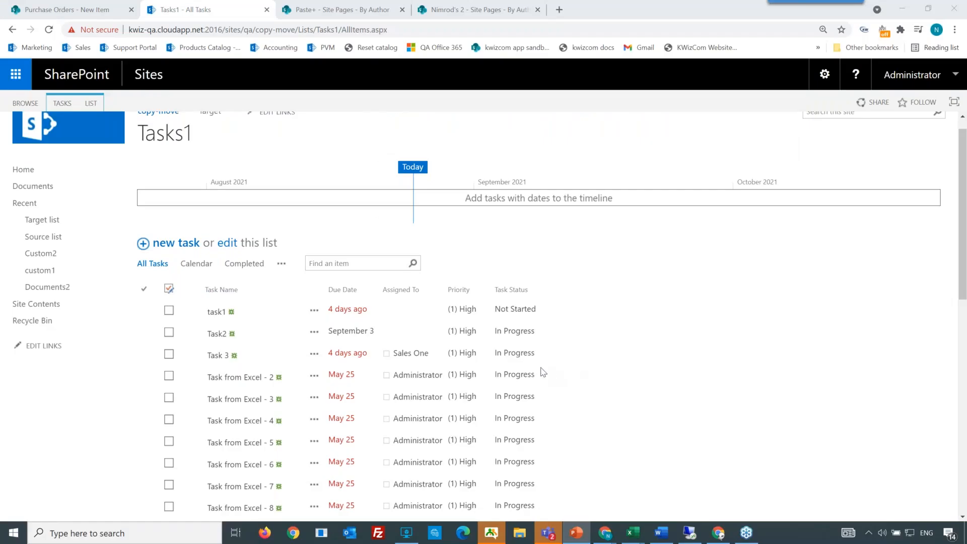
scroll(462, 393, down, 1)
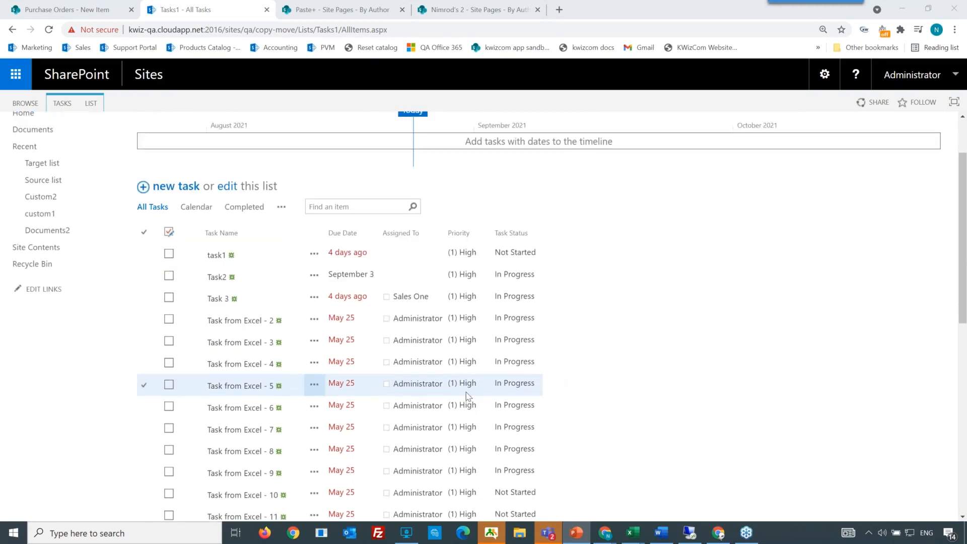
scroll(419, 375, up, 2)
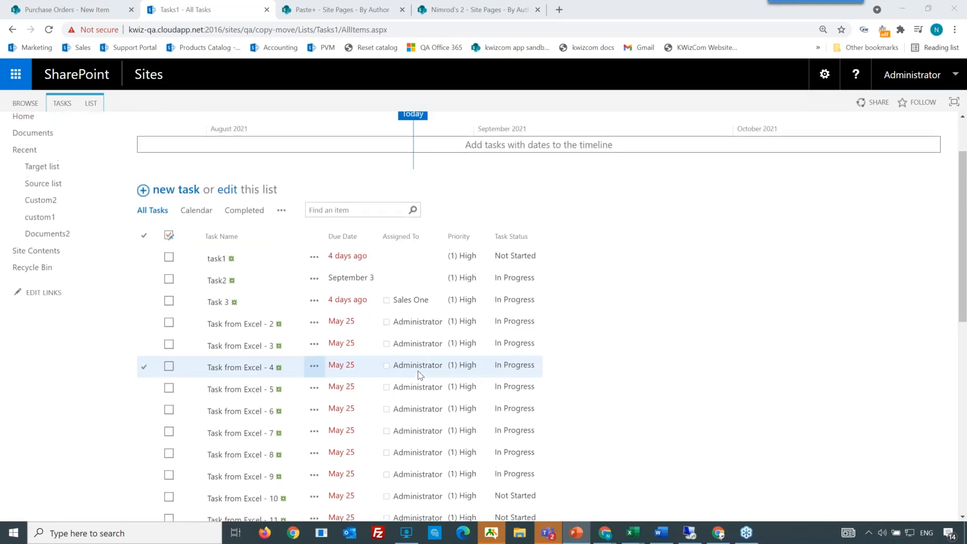
scroll(420, 376, down, 1)
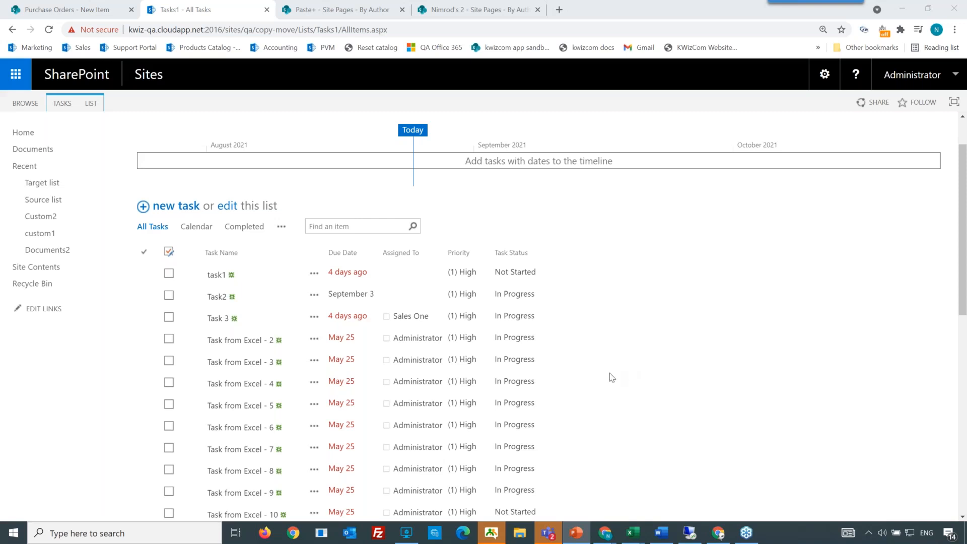
Step: Open the item details of task1 and of Task from Excel - 3 to inspect their fields, closing each
click(62, 104)
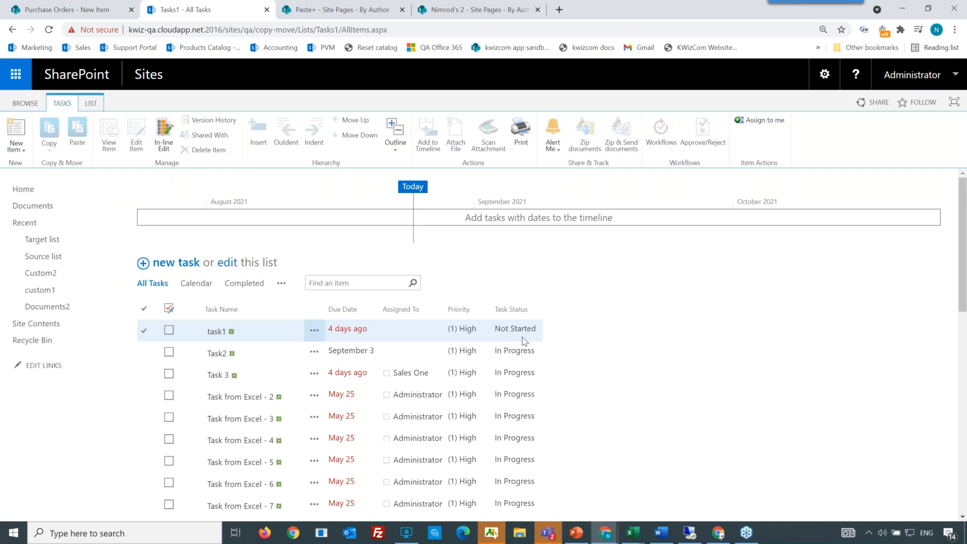
scroll(654, 390, down, 1)
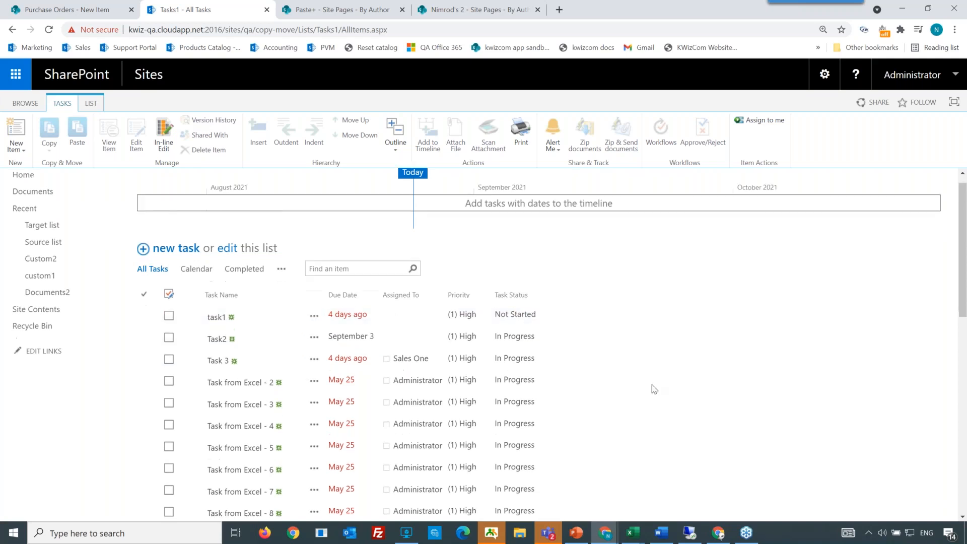
scroll(732, 240, up, 1)
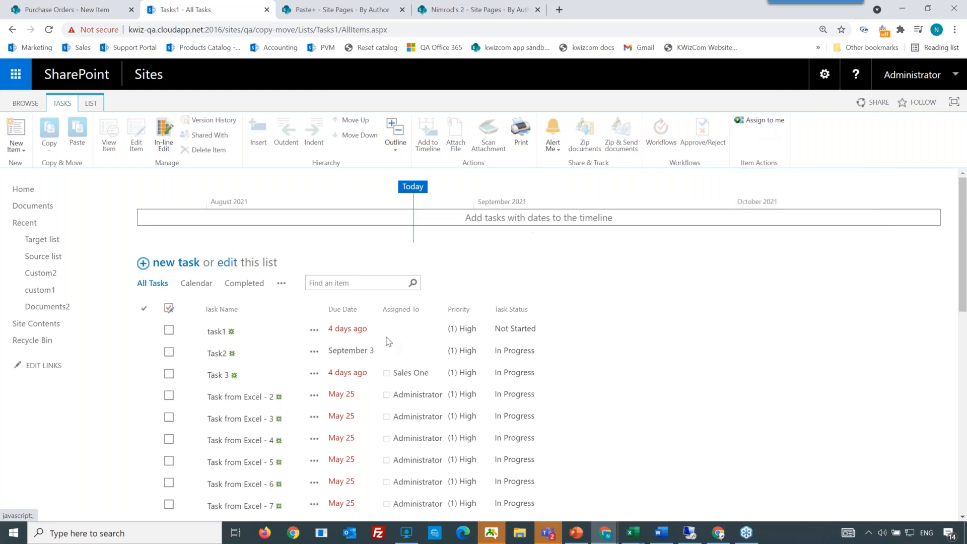
click(216, 332)
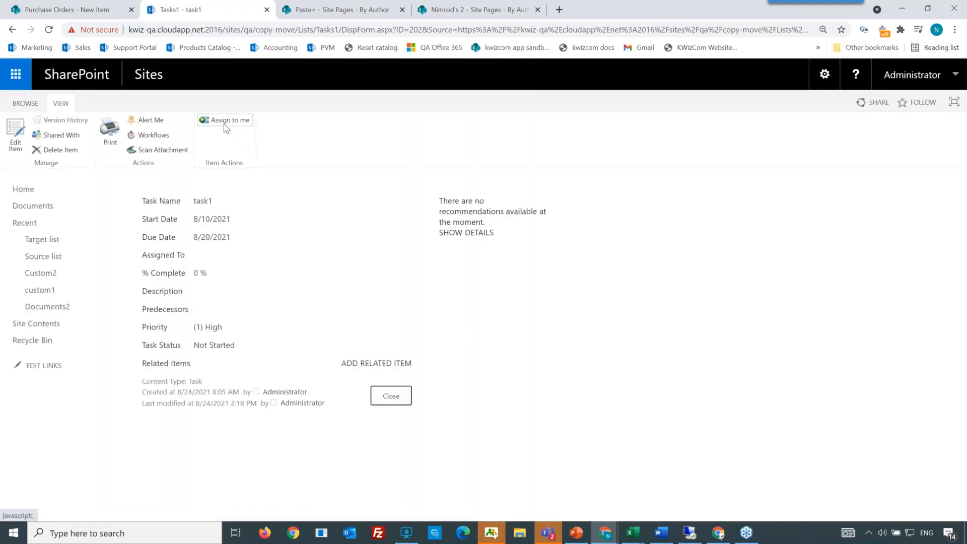
click(391, 396)
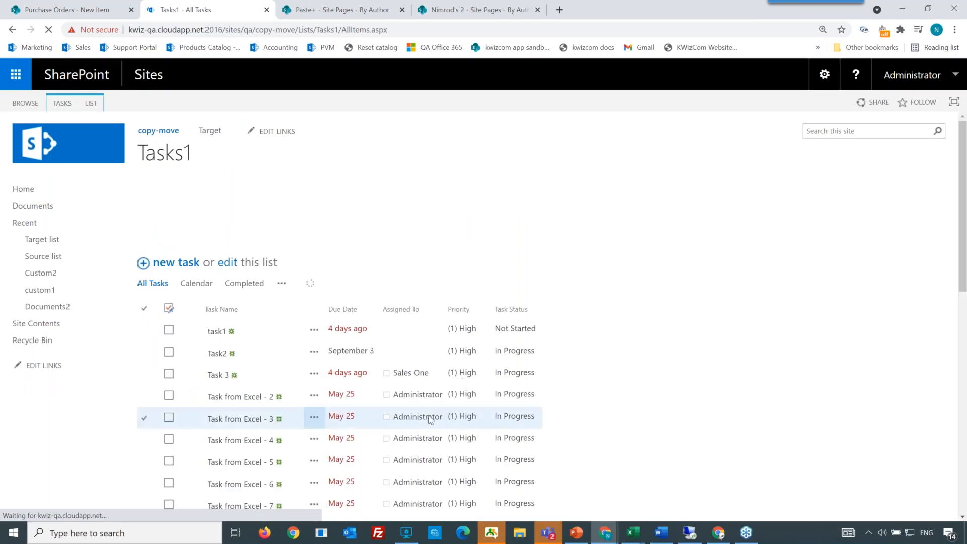
click(219, 422)
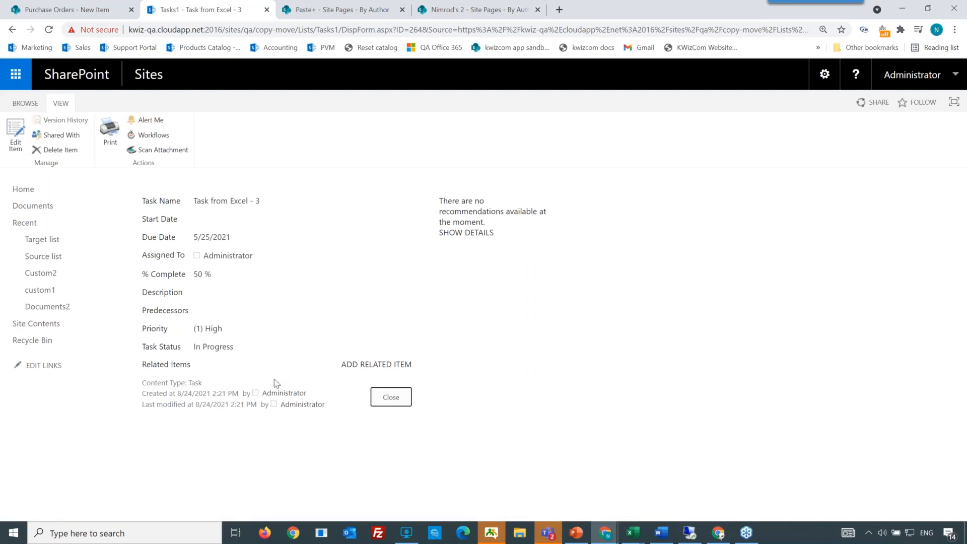
click(381, 402)
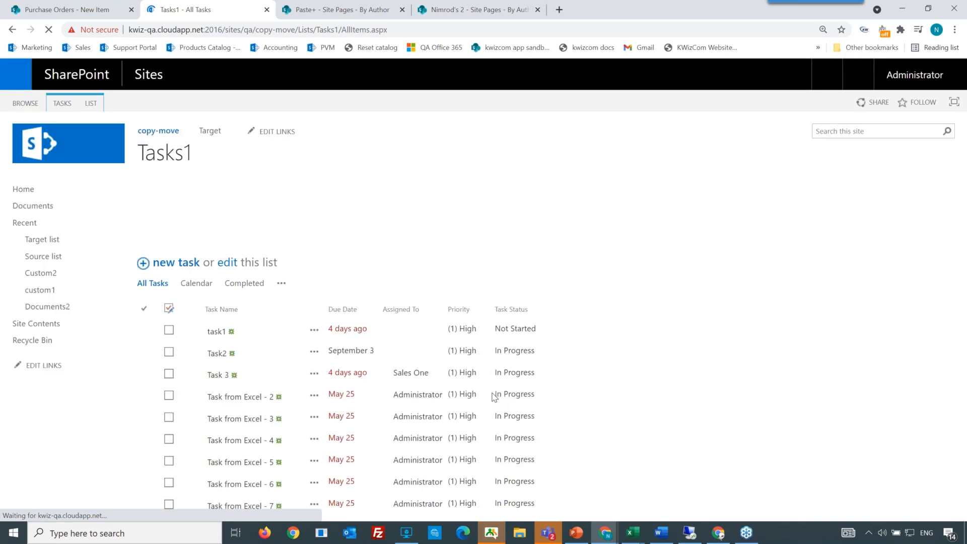
Step: Select task1 and Task2 and run the Assign to me action on both items
click(145, 333)
click(143, 351)
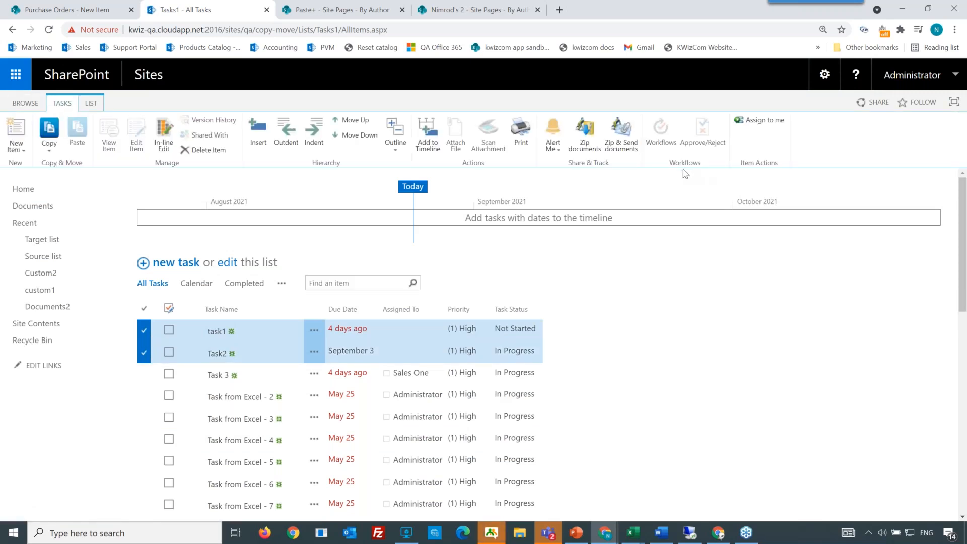
click(759, 122)
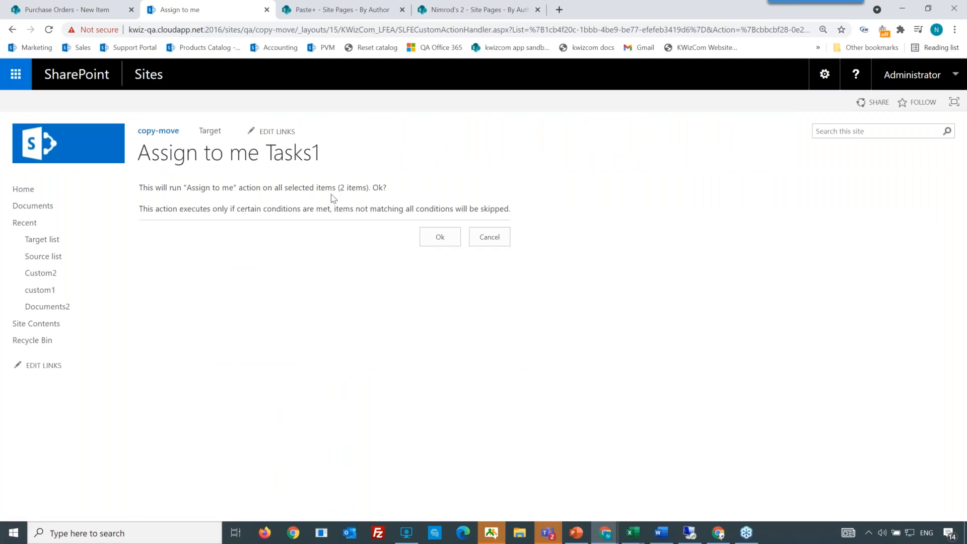
click(424, 246)
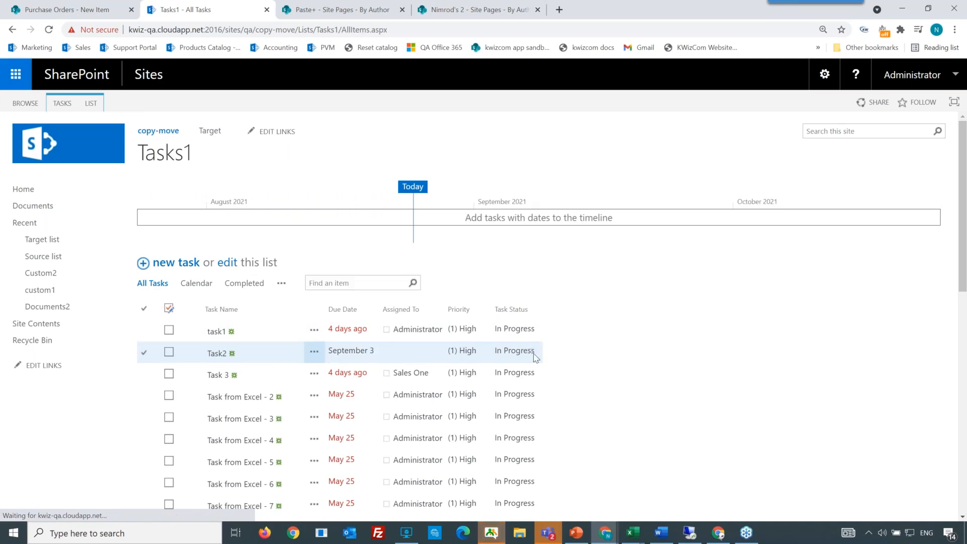
triple_click(530, 353)
click(524, 353)
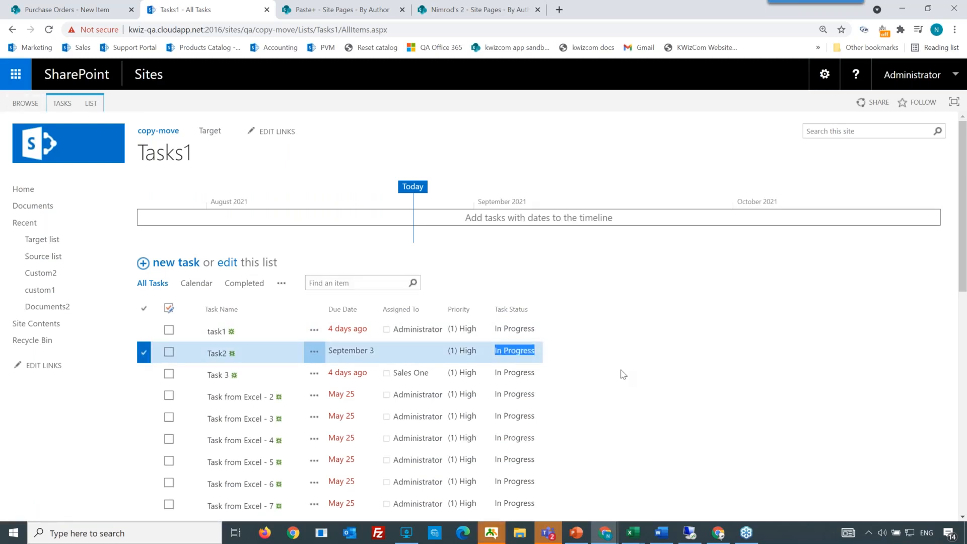
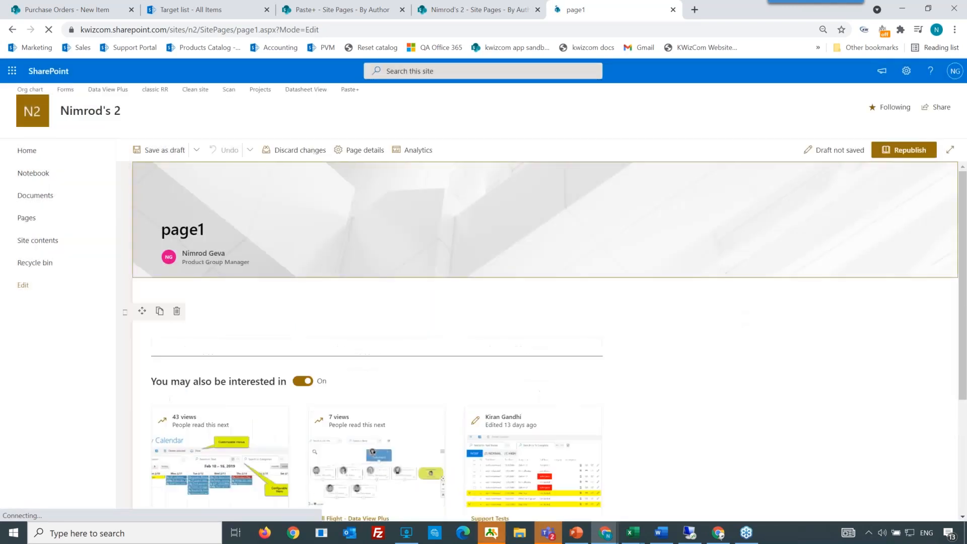
Step: Add a Text web part to the first section of page1
click(462, 286)
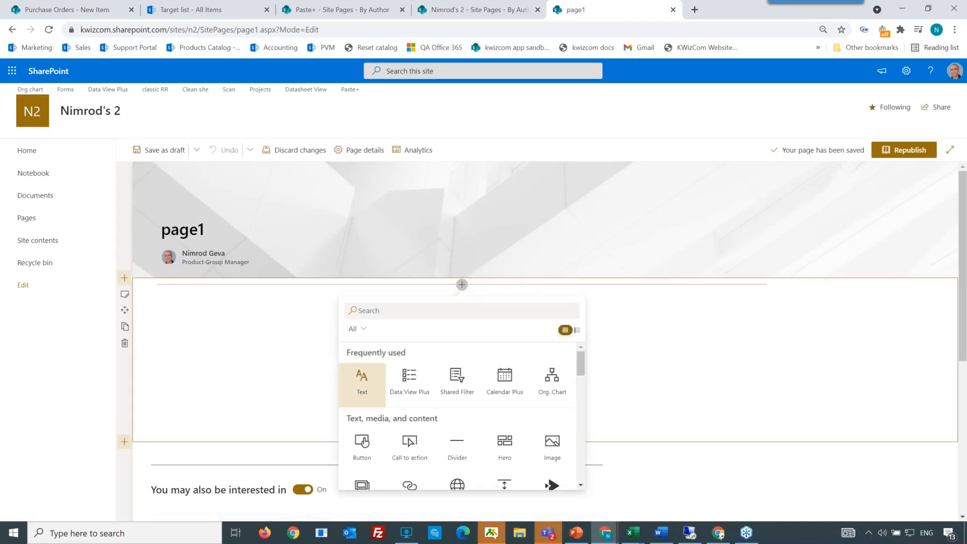
click(362, 385)
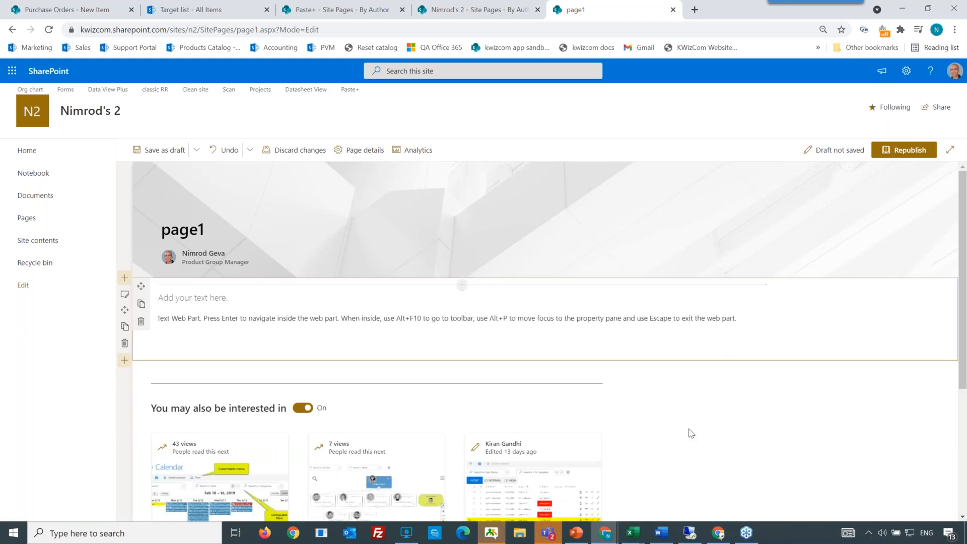
Step: Copy the entire testDoc1 Word document and paste it into the new Text web part on page1
click(662, 533)
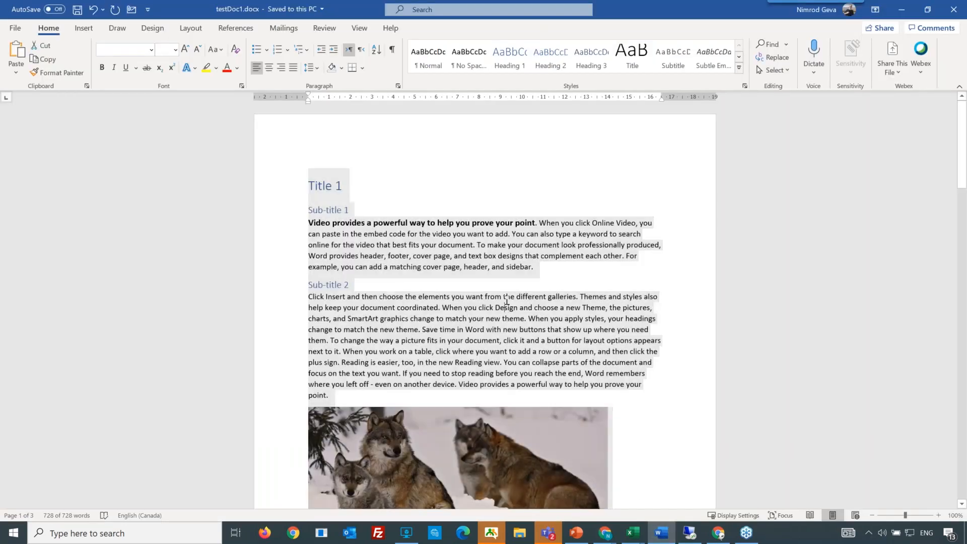
click(507, 303)
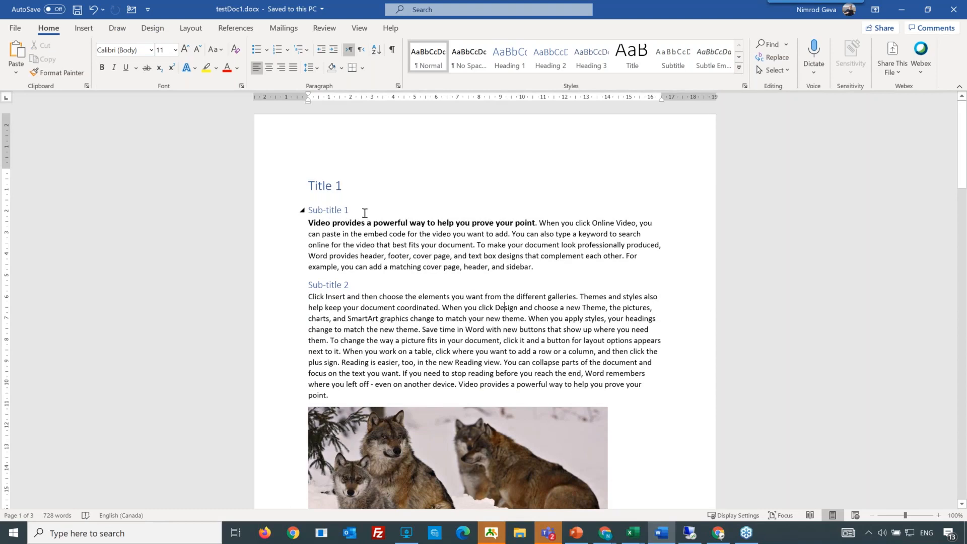
scroll(365, 213, down, 3)
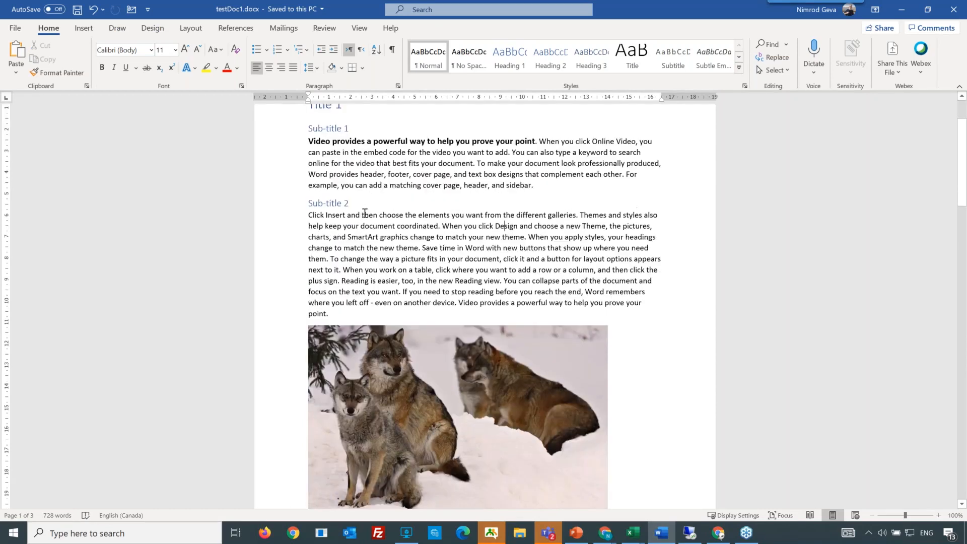
scroll(364, 212, down, 15)
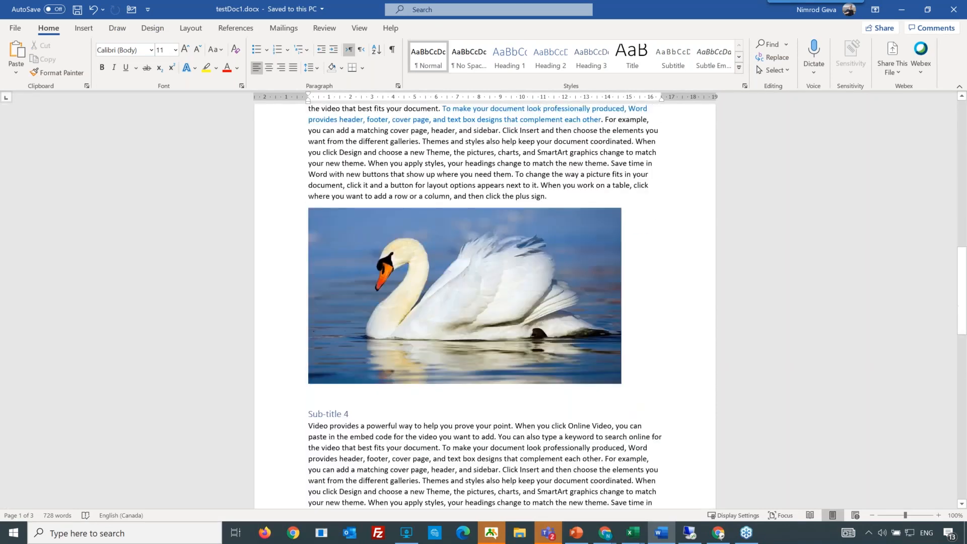
scroll(365, 213, down, 10)
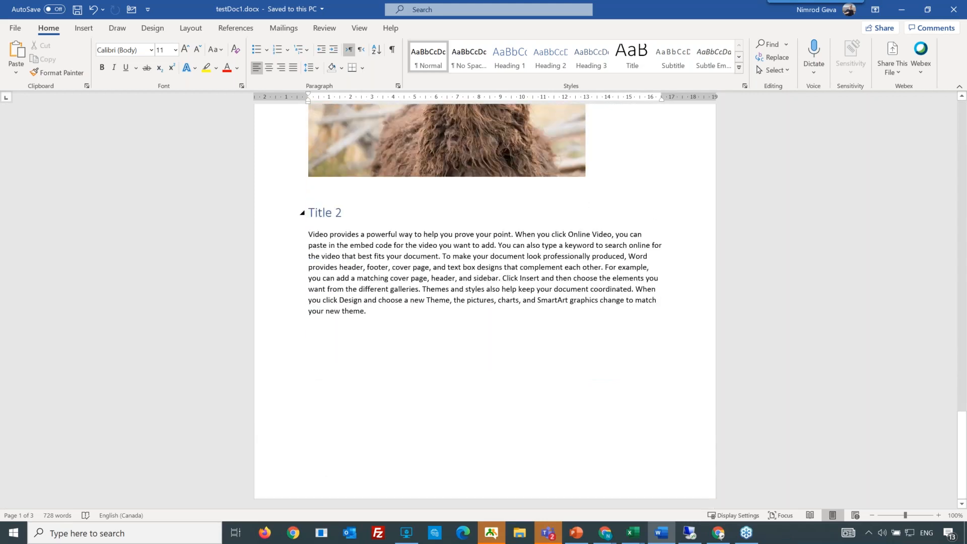
scroll(485, 302, up, 20)
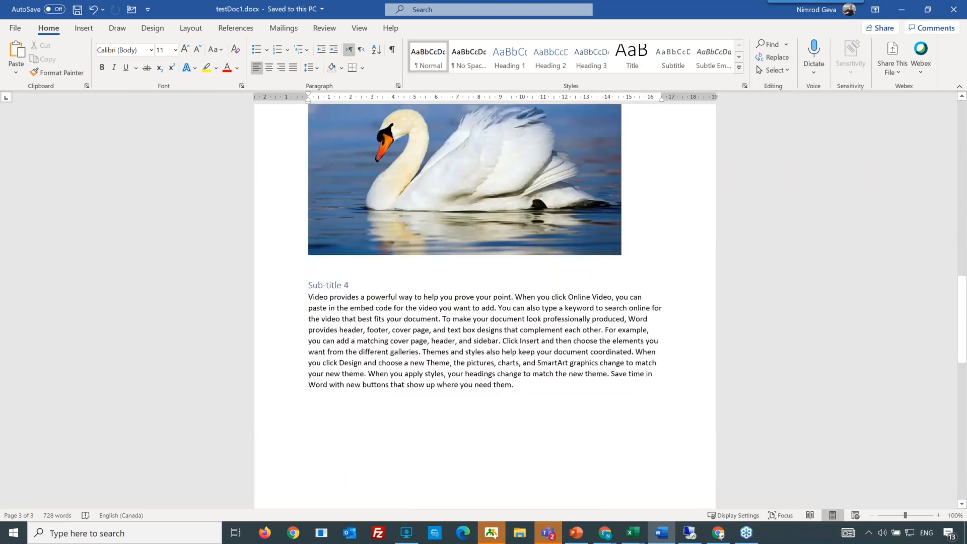
scroll(389, 227, up, 5)
click(389, 225)
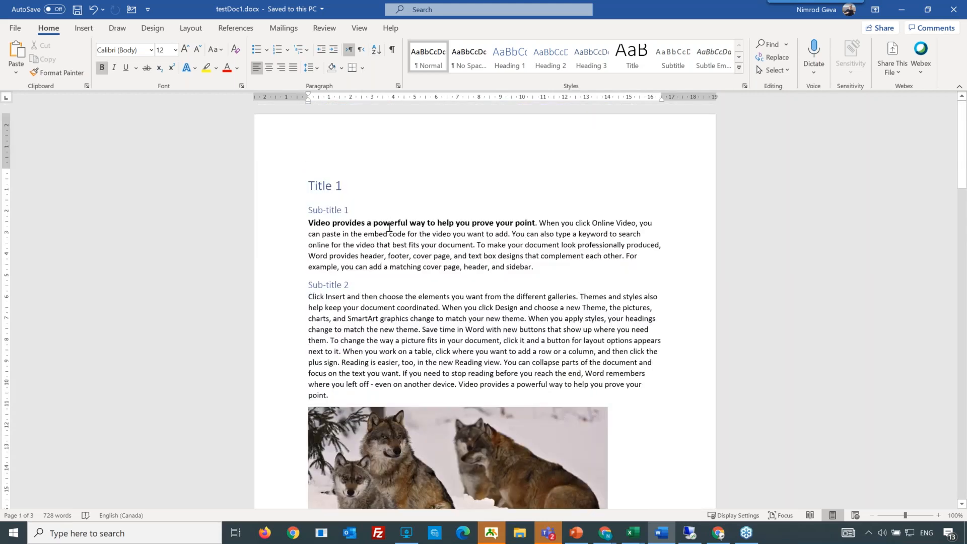
key(ctrl+a)
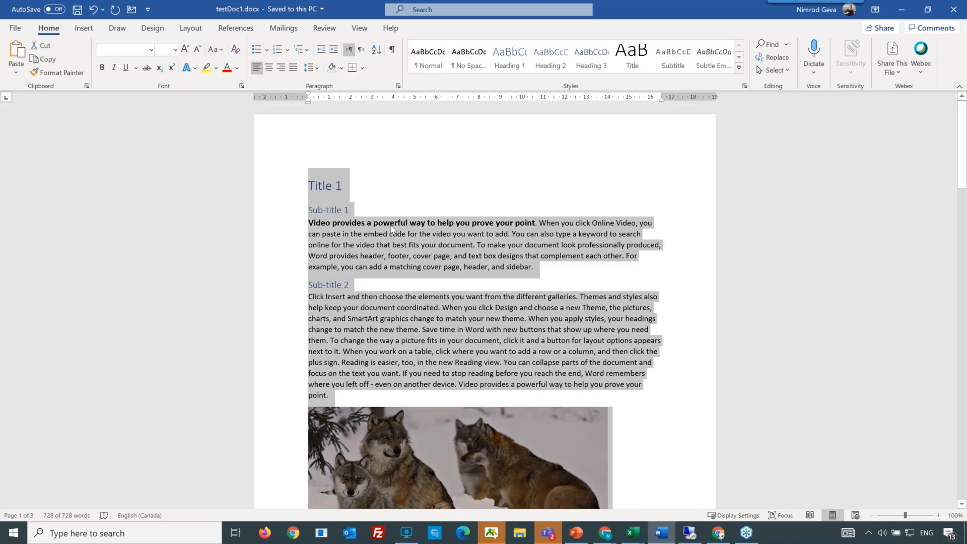
key(alt+Tab)
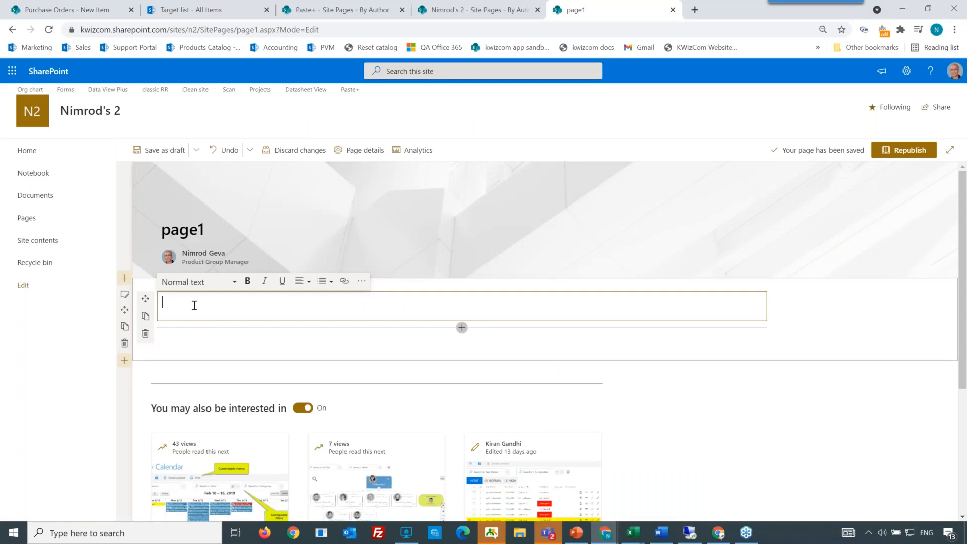
key(ctrl+v)
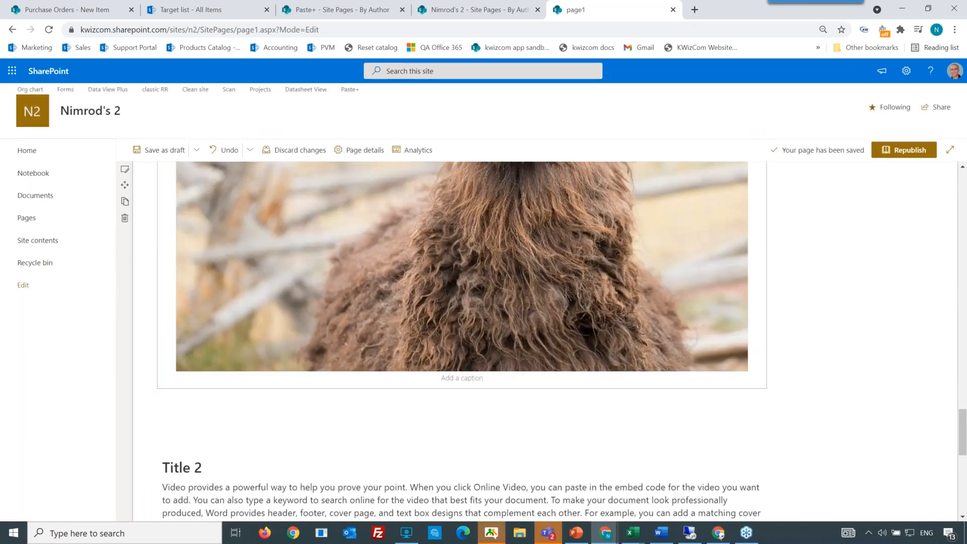
Step: Scroll through page1 to review the pasted headings, paragraphs and images
scroll(462, 343, up, 6)
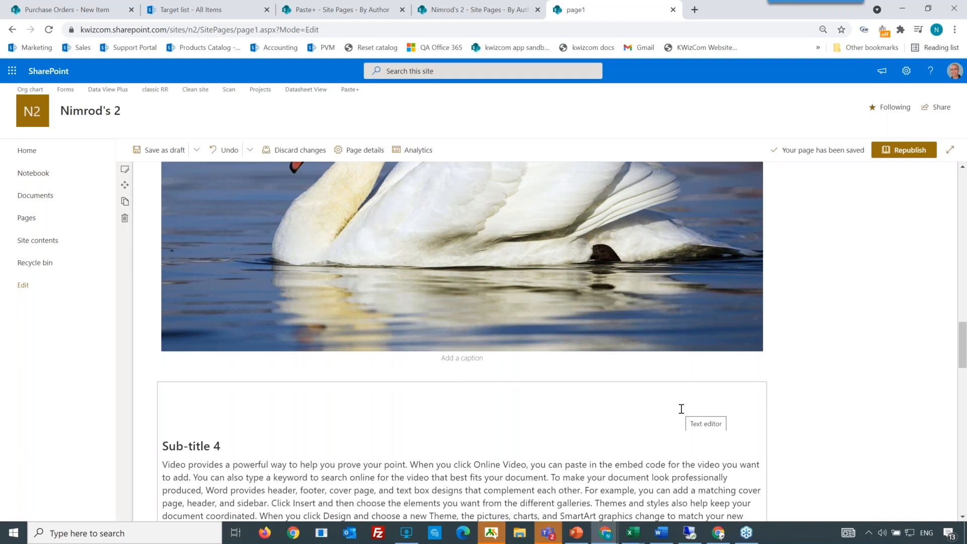
scroll(675, 405, up, 15)
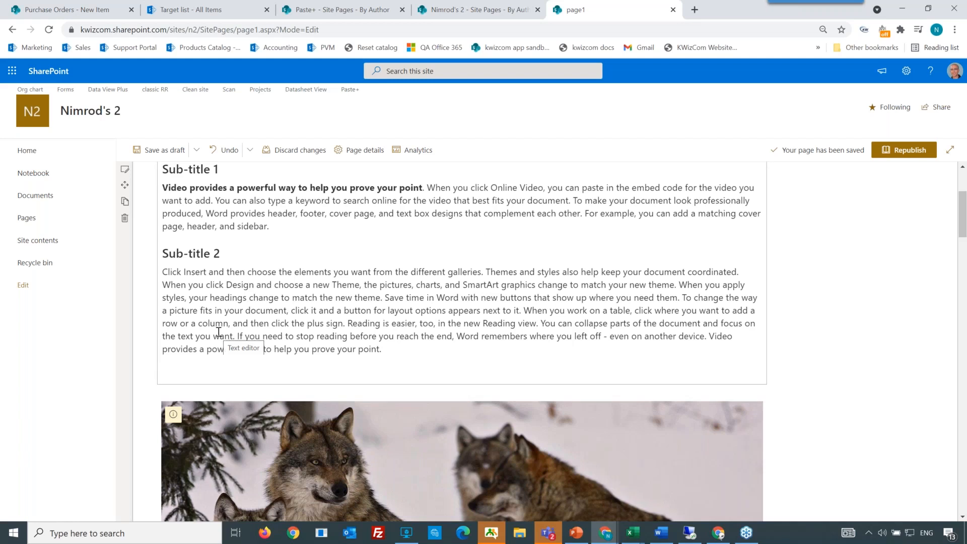
scroll(218, 332, up, 3)
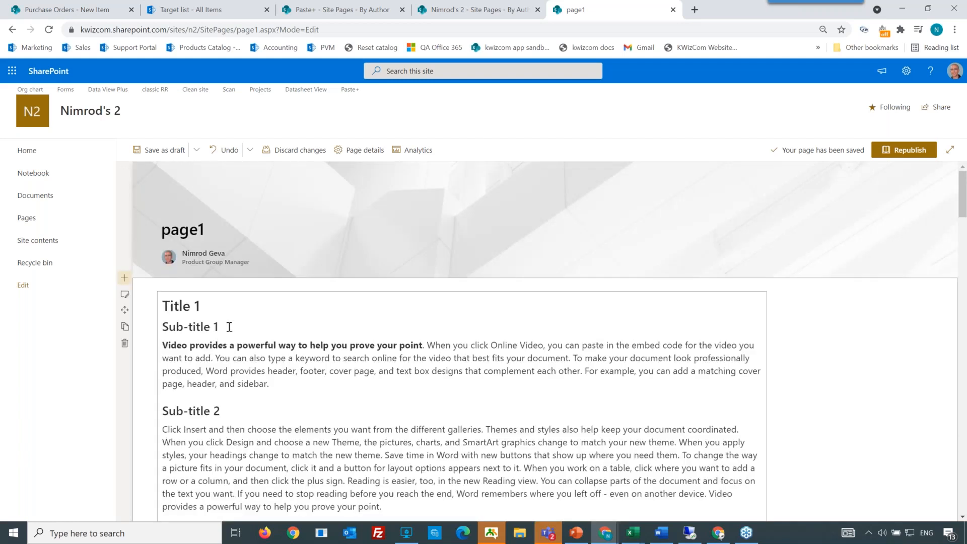
click(228, 327)
scroll(228, 327, down, 3)
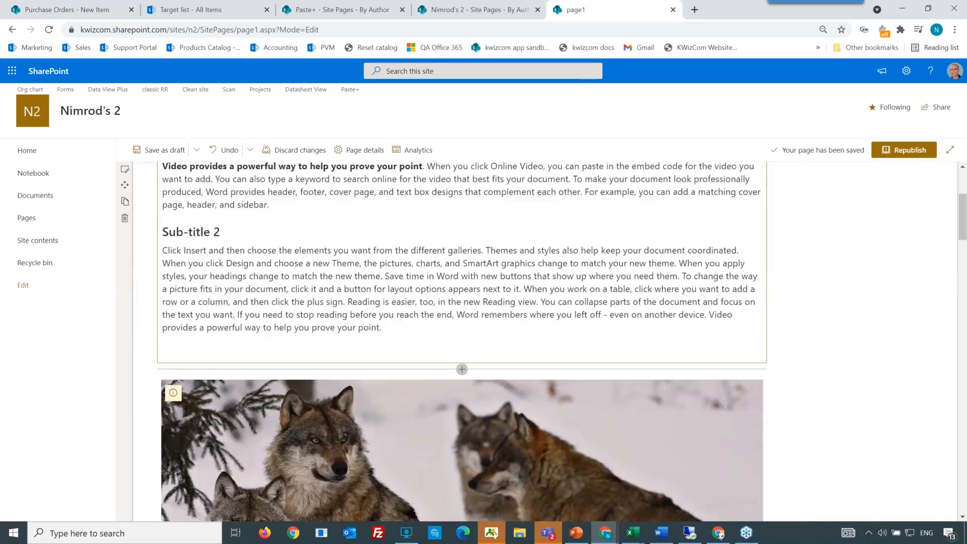
scroll(228, 328, down, 8)
click(190, 449)
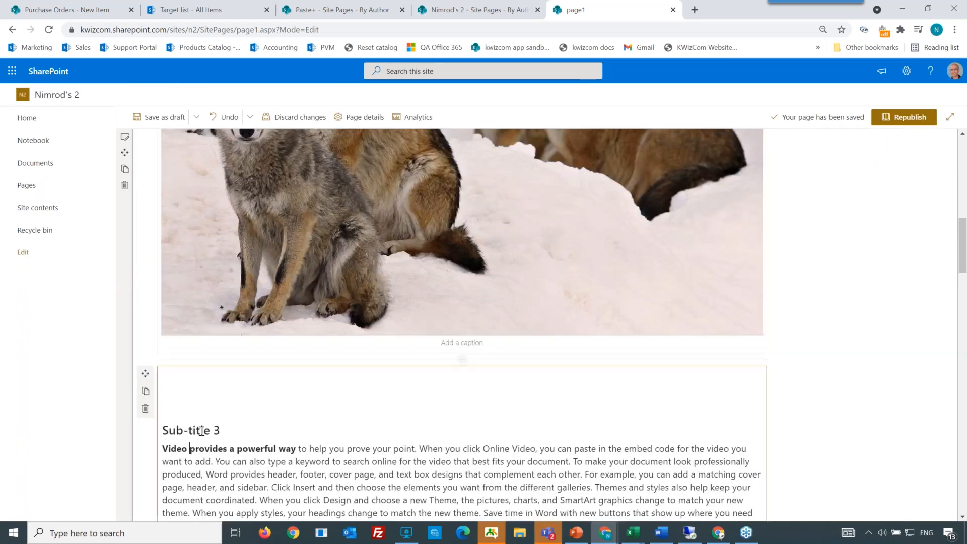
scroll(202, 428, down, 10)
click(201, 428)
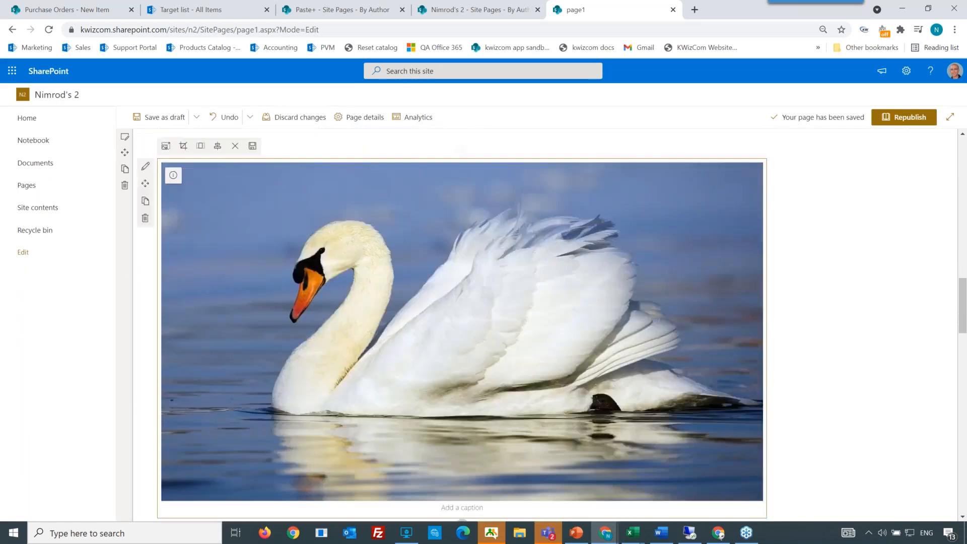
scroll(246, 328, down, 6)
click(253, 315)
scroll(226, 393, down, 12)
click(227, 393)
scroll(226, 393, down, 3)
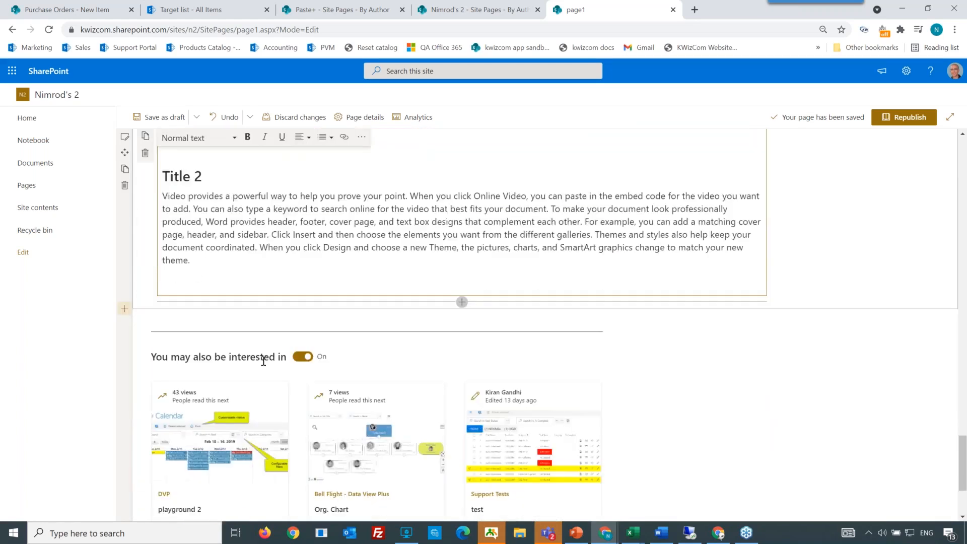
scroll(263, 361, up, 12)
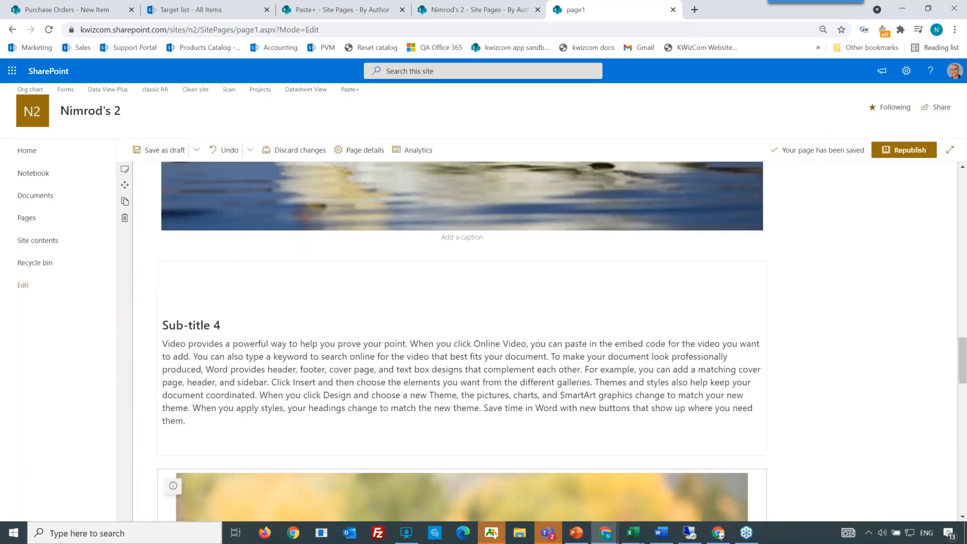
scroll(265, 355, up, 8)
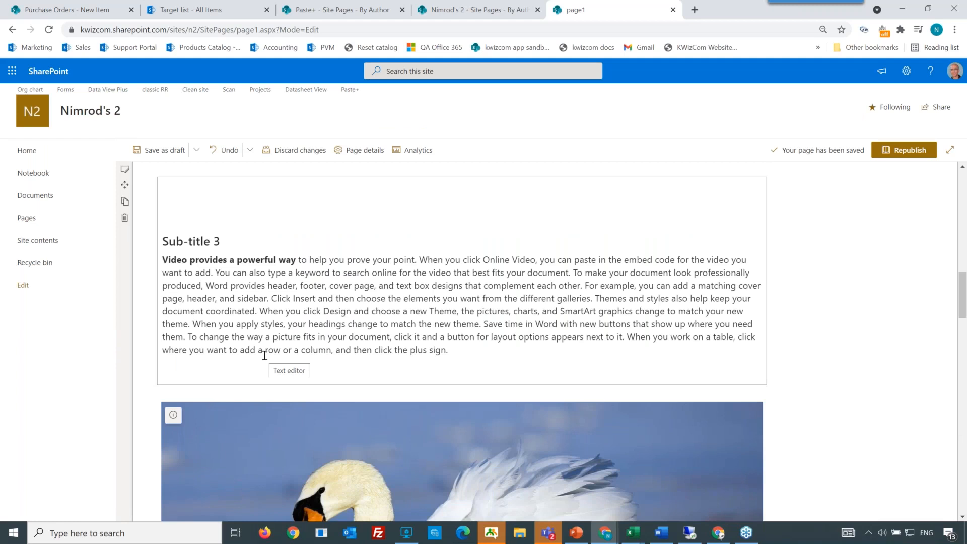
scroll(265, 355, up, 10)
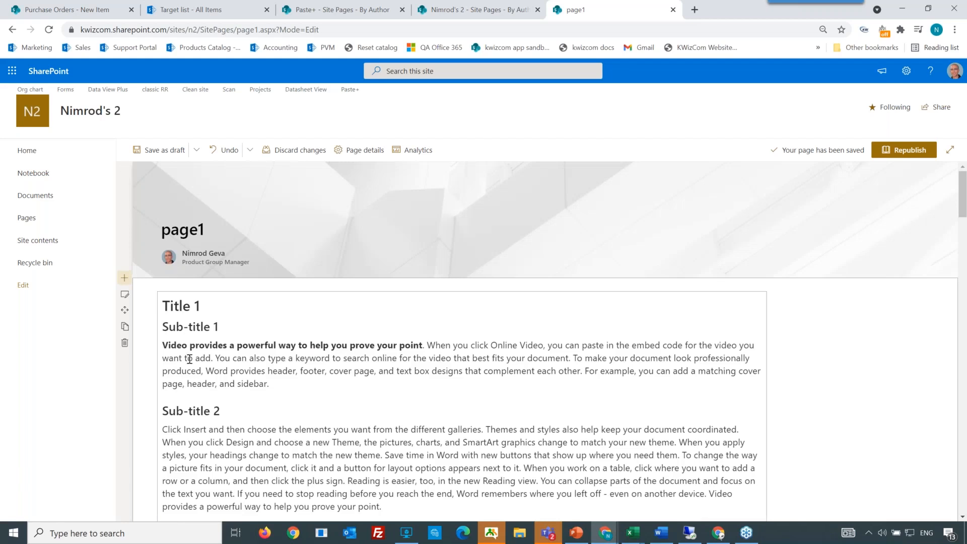
scroll(193, 353, down, 2)
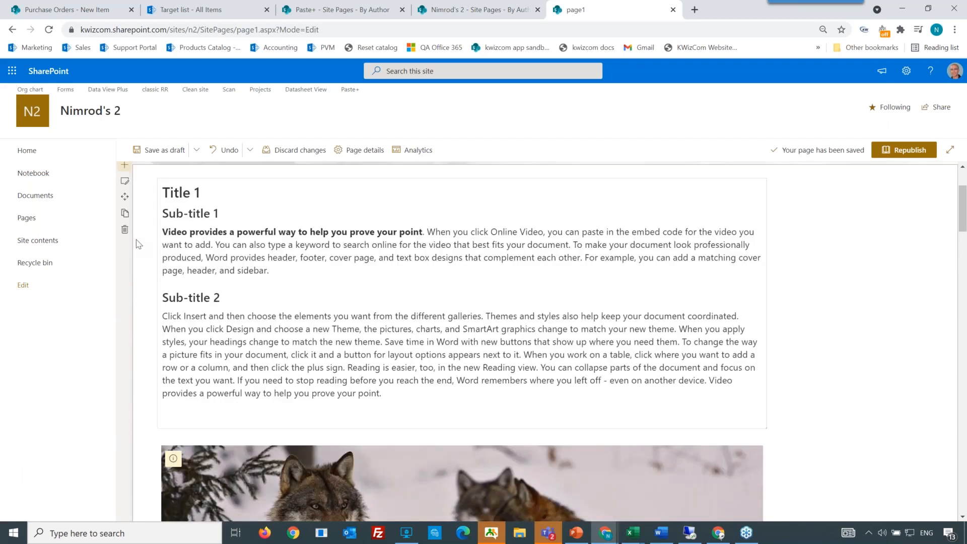
Step: Delete the section holding the pasted document content from page1
click(124, 230)
scroll(188, 272, up, 2)
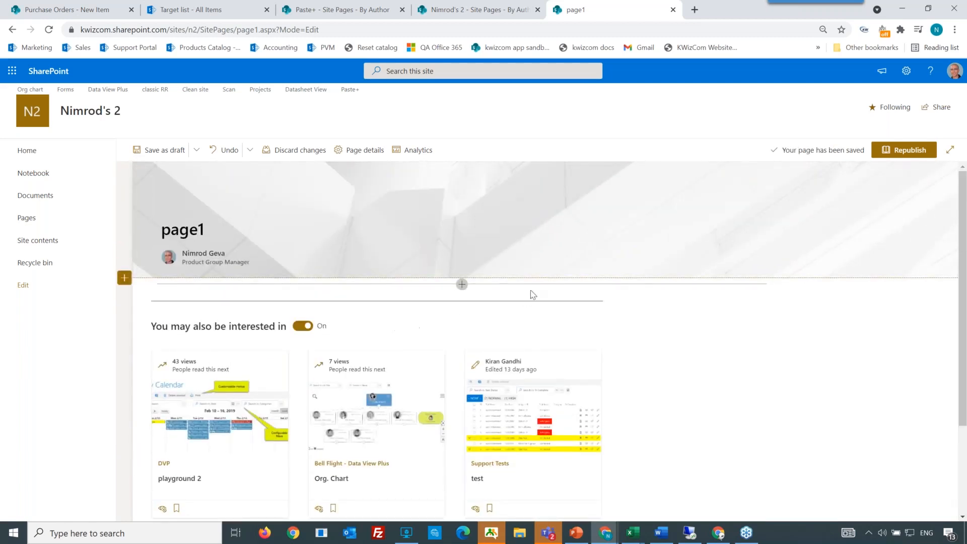
Step: Open page1.aspx from the Site Pages library in a new tab
click(463, 286)
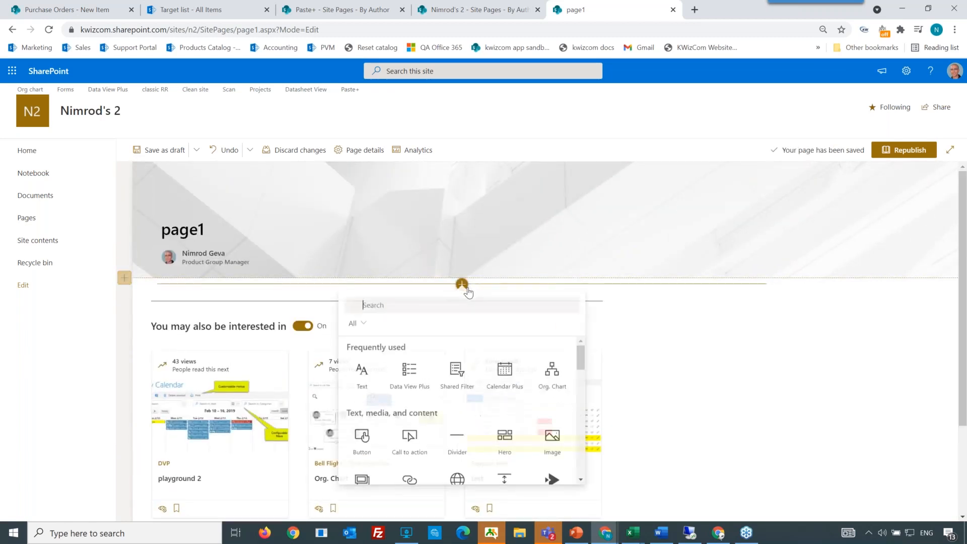
click(462, 11)
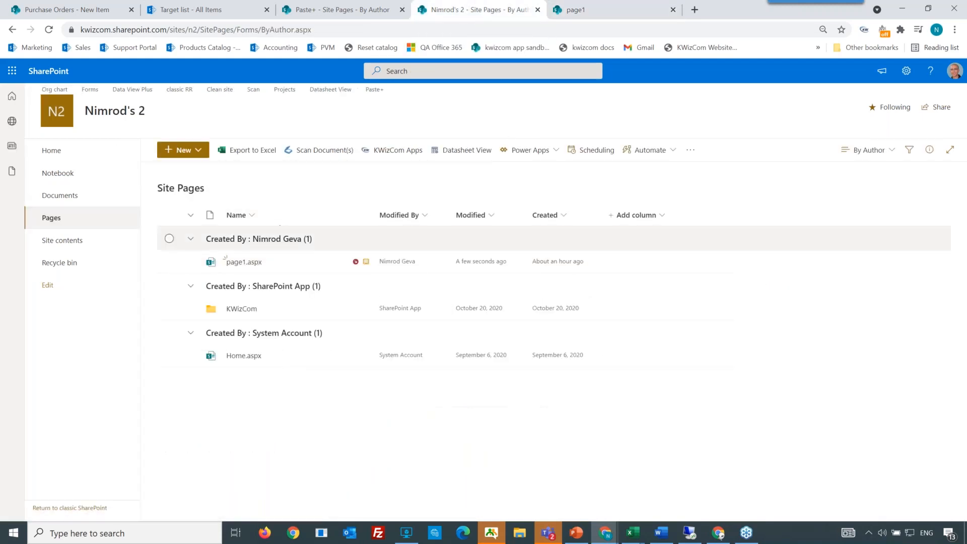
click(242, 262)
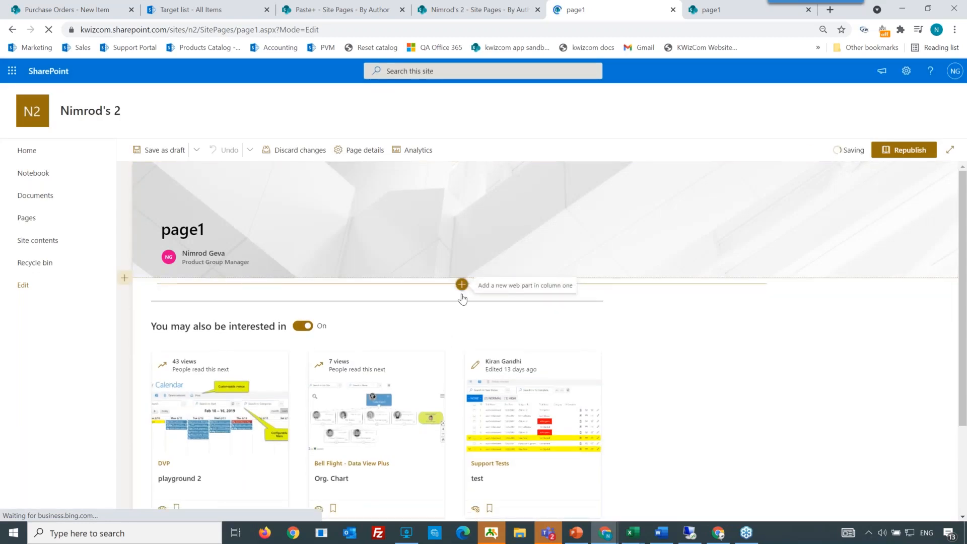
Step: Add a Text web part to page1 and paste the whole testDoc1 Word document into it
click(462, 284)
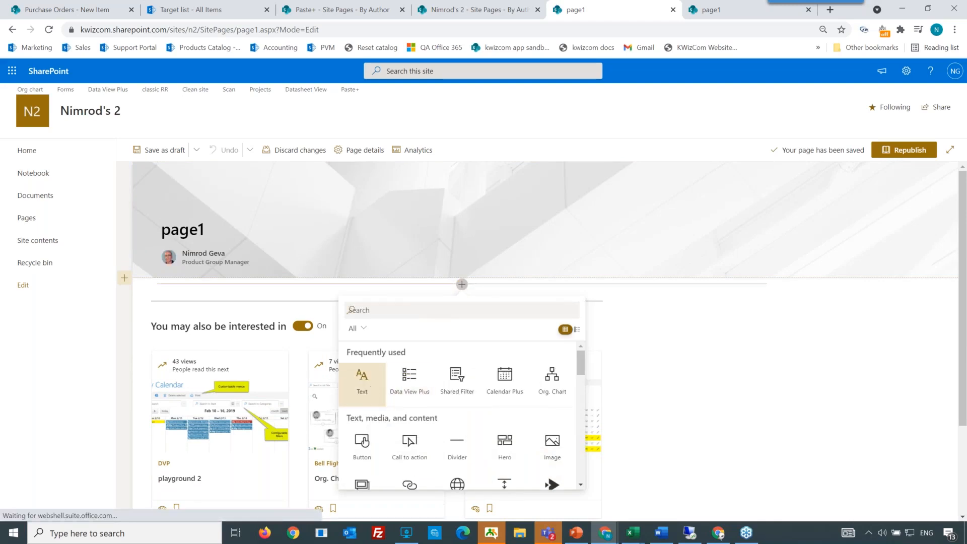
click(371, 388)
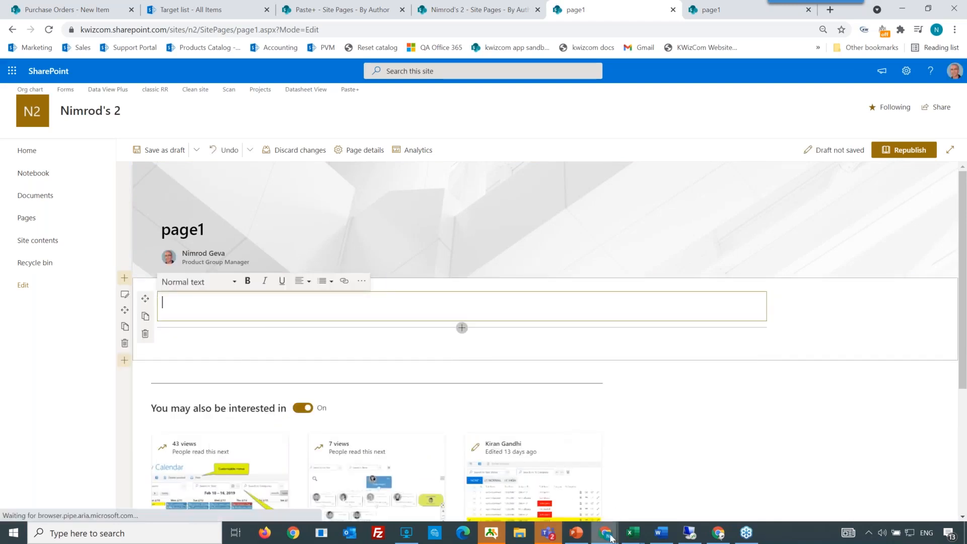
click(660, 534)
key(ctrl+a)
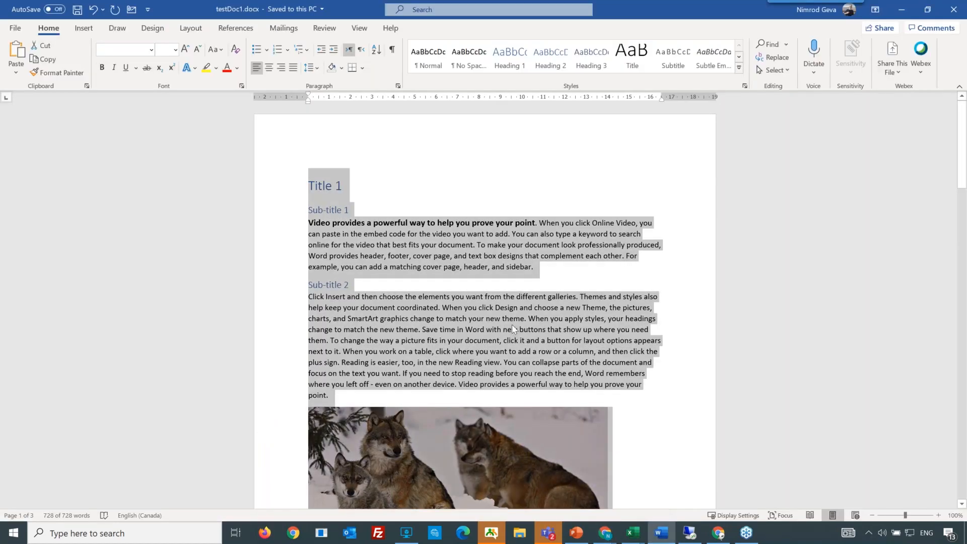
key(alt+Tab)
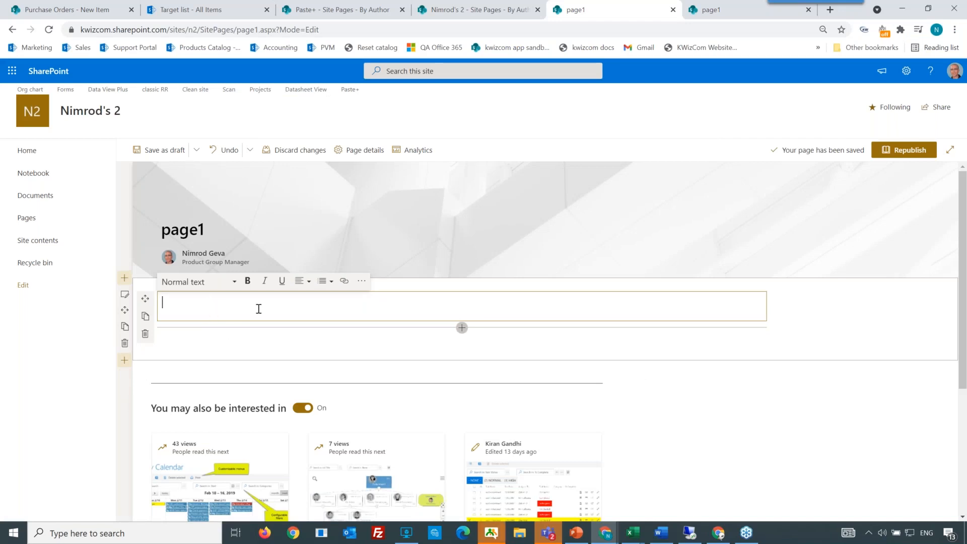
key(ctrl+v)
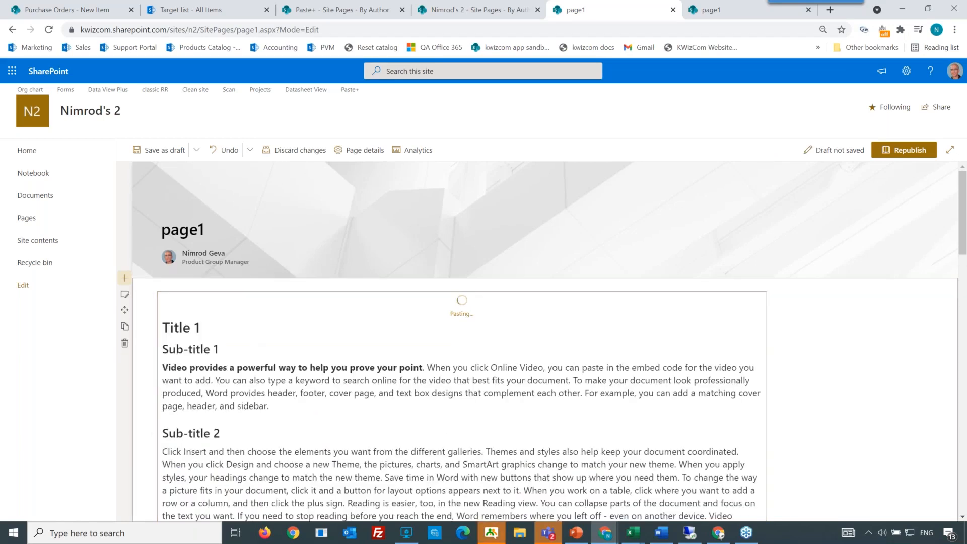
Step: Delete all the text in the page's first Text web part
key(ctrl+a)
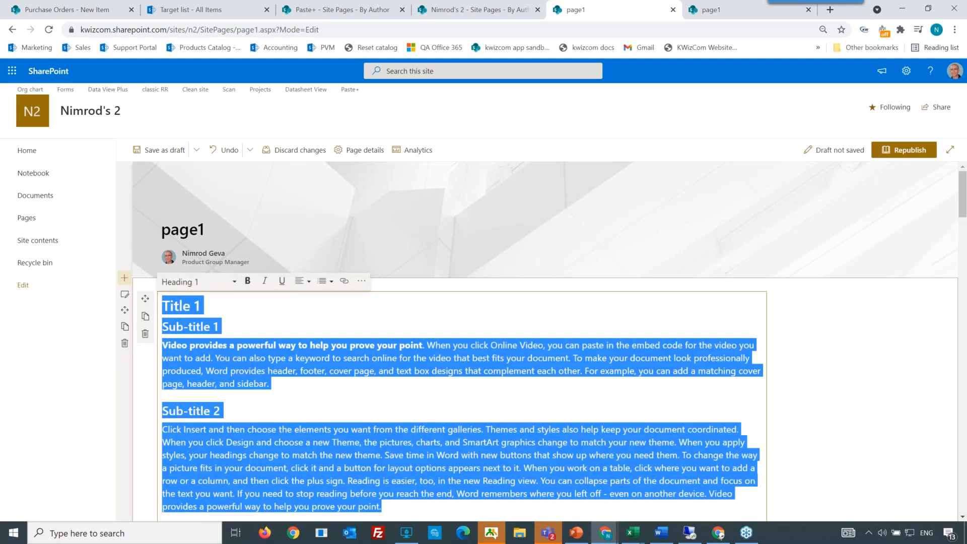
key(Delete)
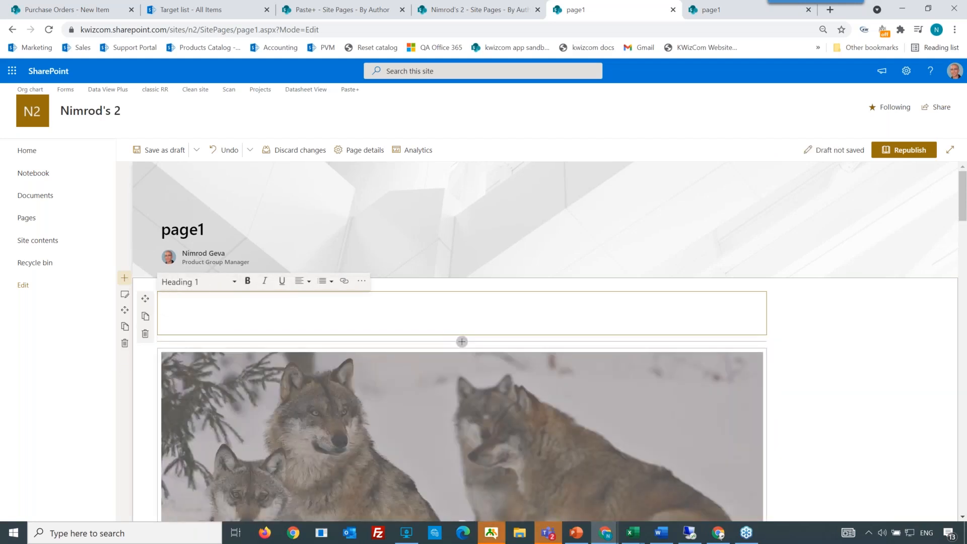
Step: Open the KWizCom Apps Settings from site settings, leaving the page, and switch on the Paste+ app
click(907, 71)
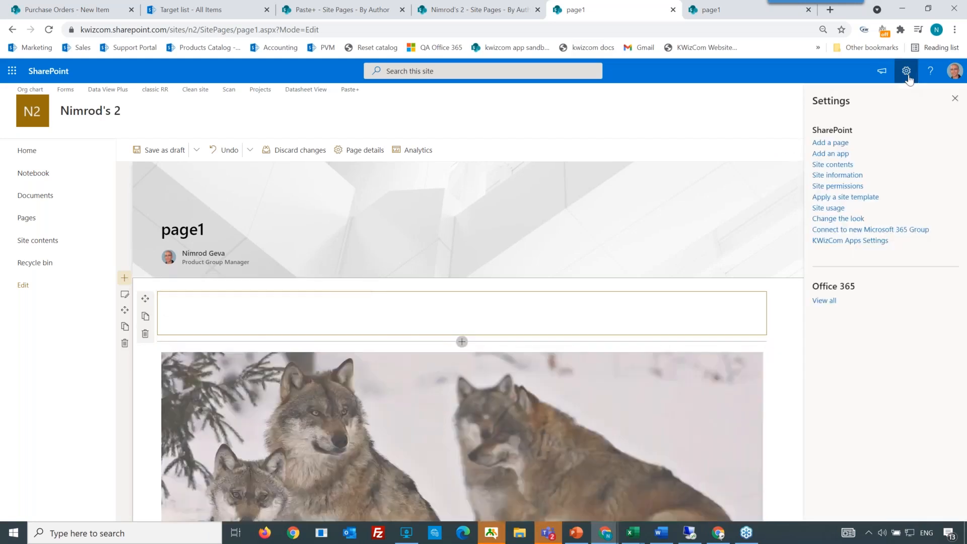
click(871, 243)
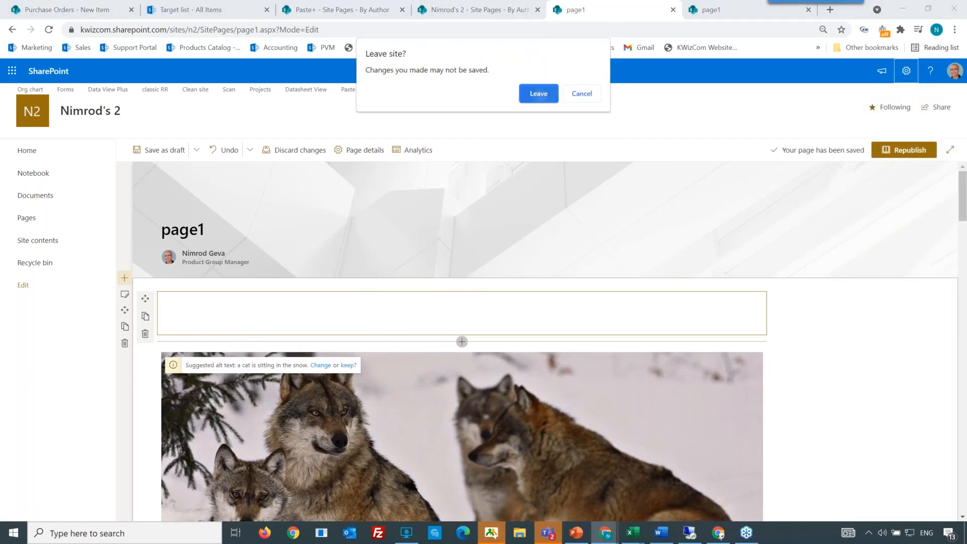
click(538, 94)
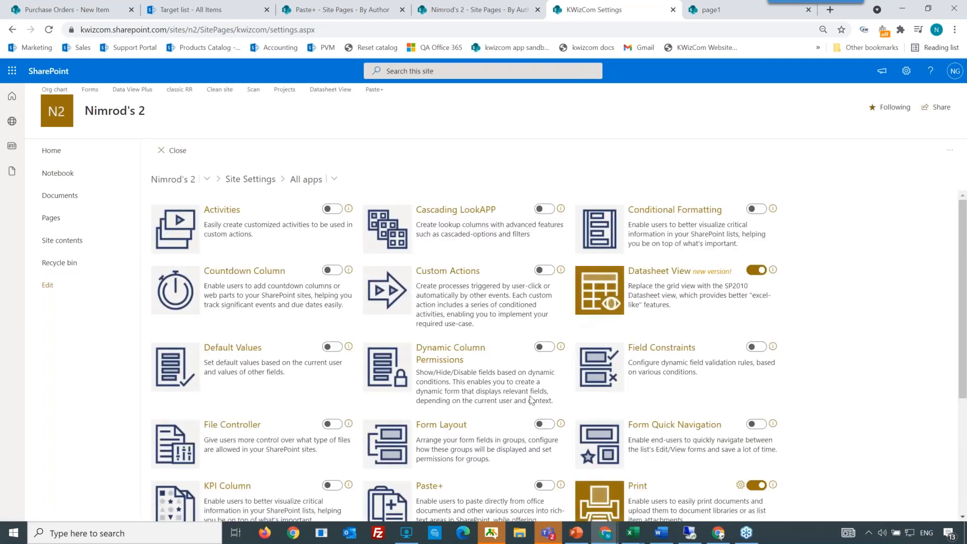
scroll(517, 484, down, 2)
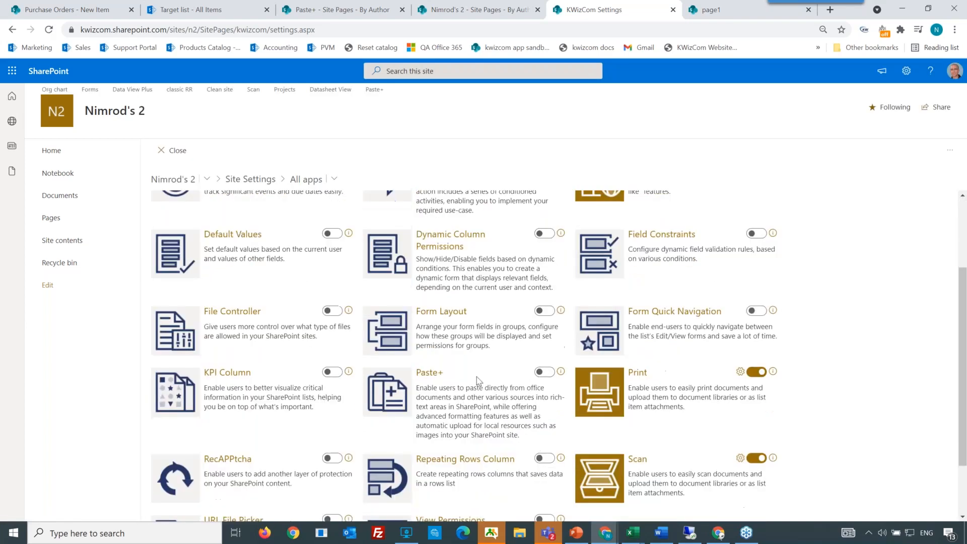
click(544, 373)
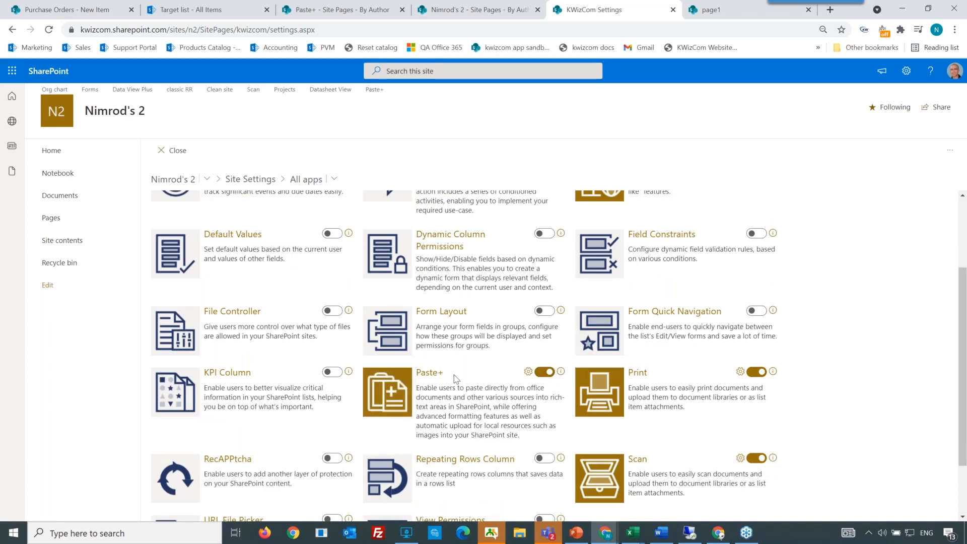
Step: Open page1.aspx from the Site Pages library and switch it to edit mode
click(51, 218)
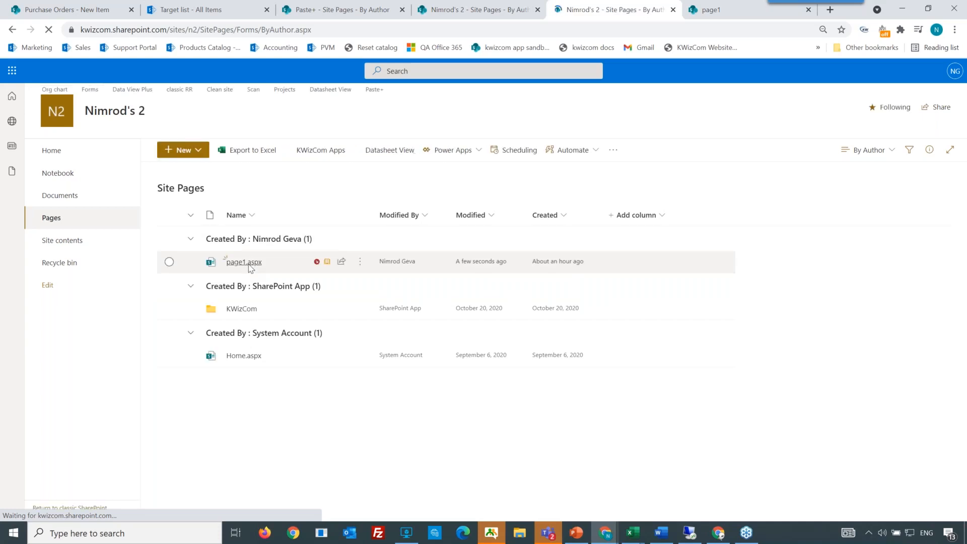
click(249, 263)
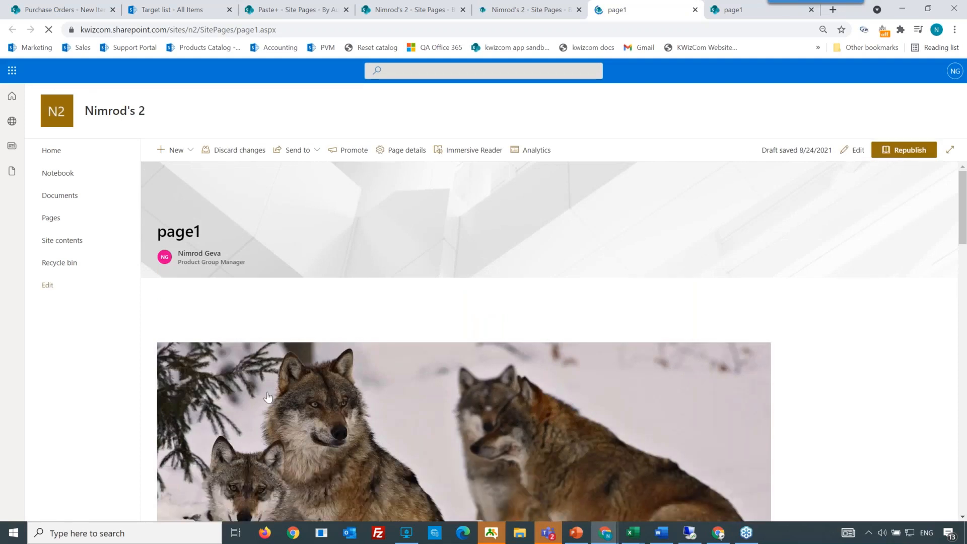
click(847, 156)
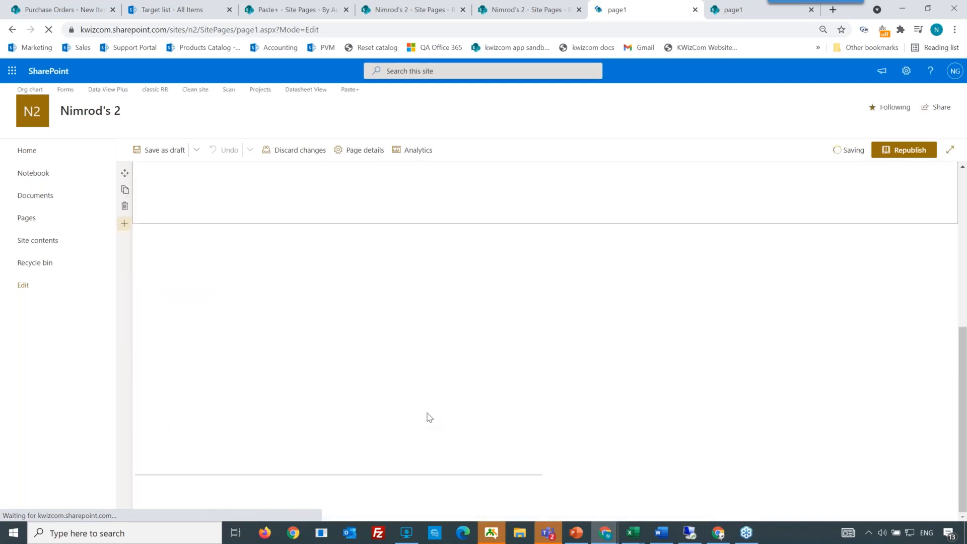
Step: Delete the pasted sub-title text and image web parts from page1
scroll(428, 417, down, 5)
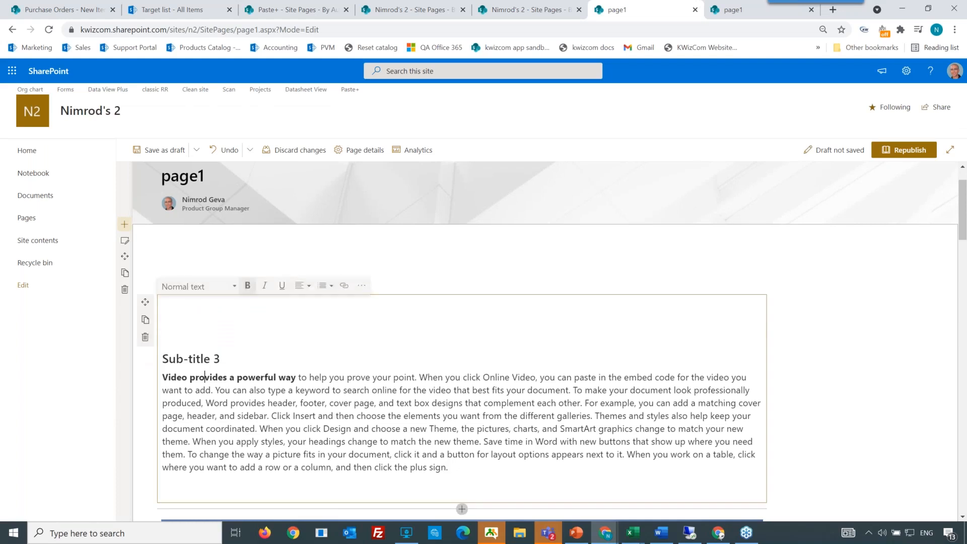
click(145, 337)
scroll(174, 339, down, 3)
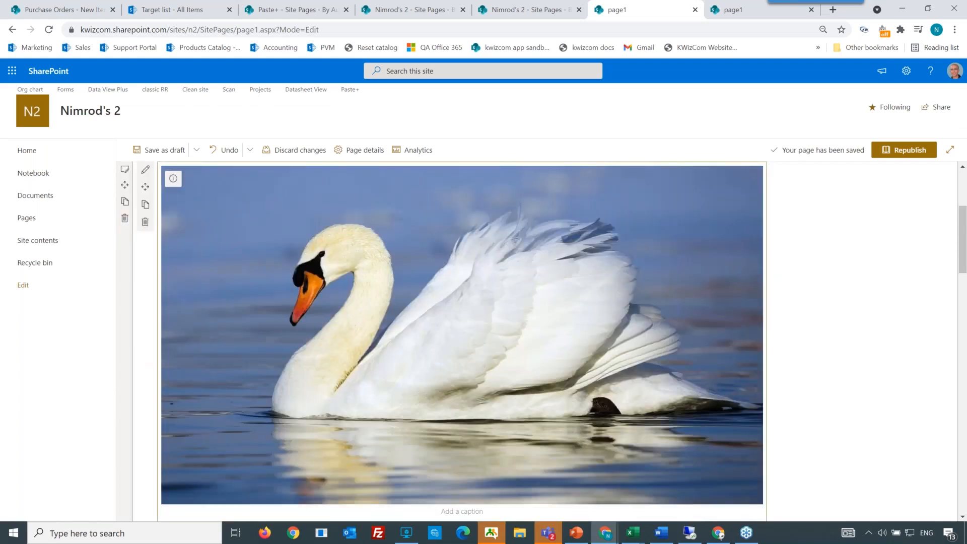
click(145, 222)
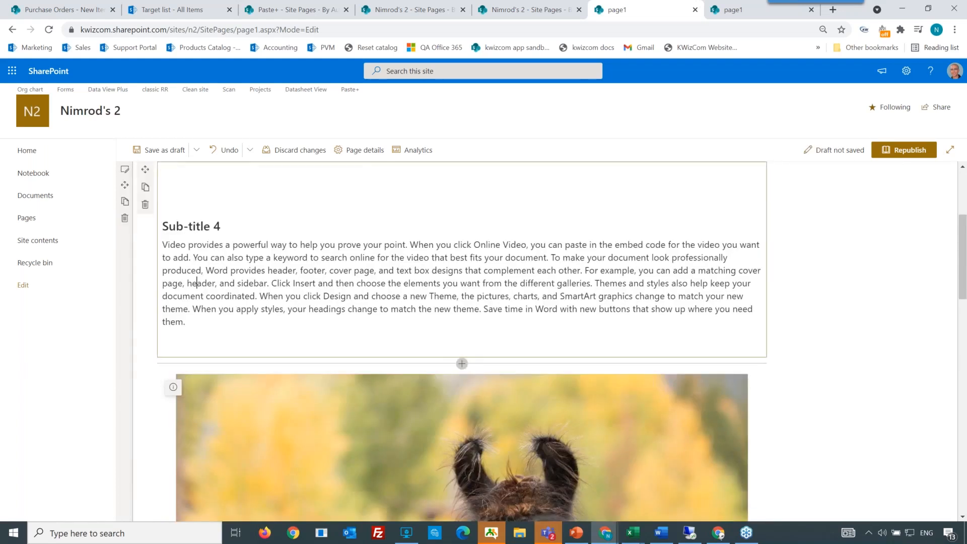
click(145, 204)
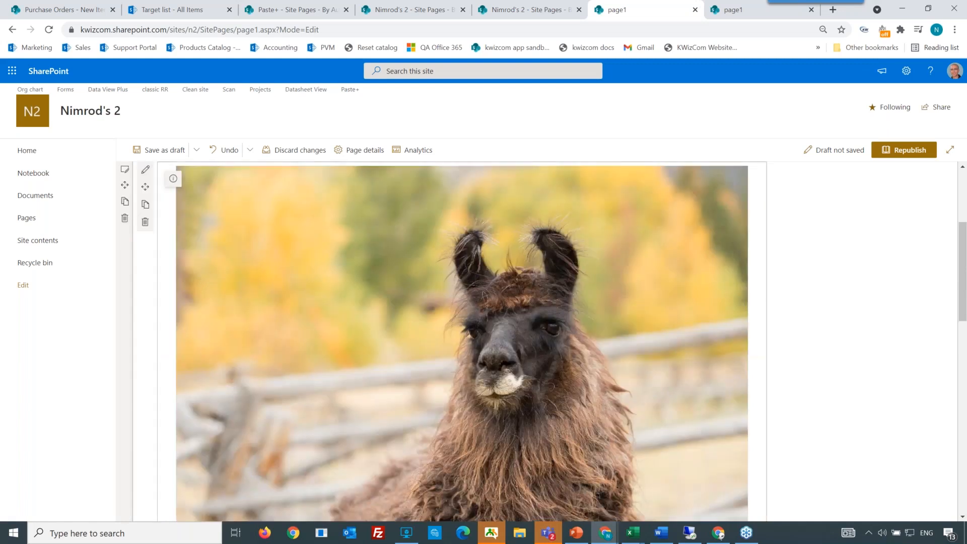
click(145, 223)
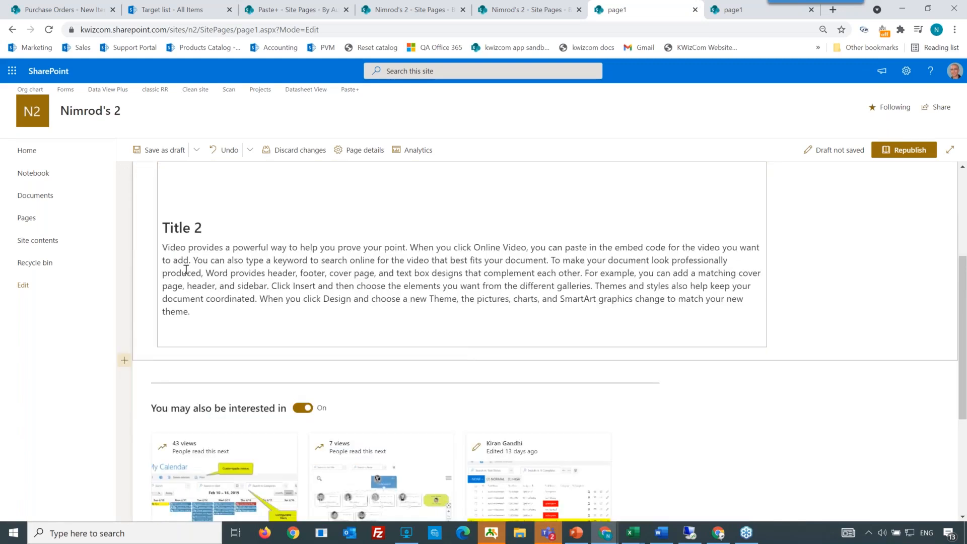
key(Return)
Step: Add a Text web part to page1's top section and paste the copied Word content into it
scroll(268, 286, up, 4)
click(461, 338)
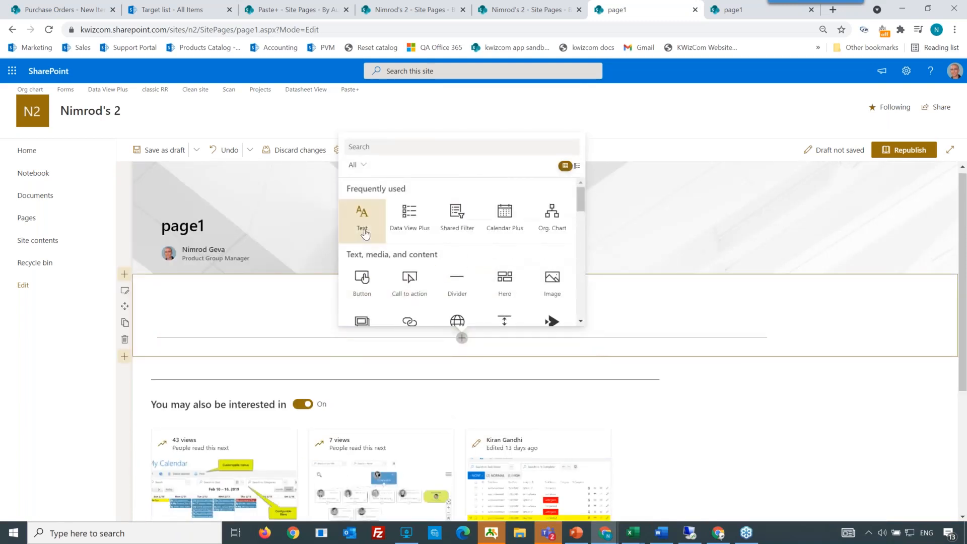
click(362, 216)
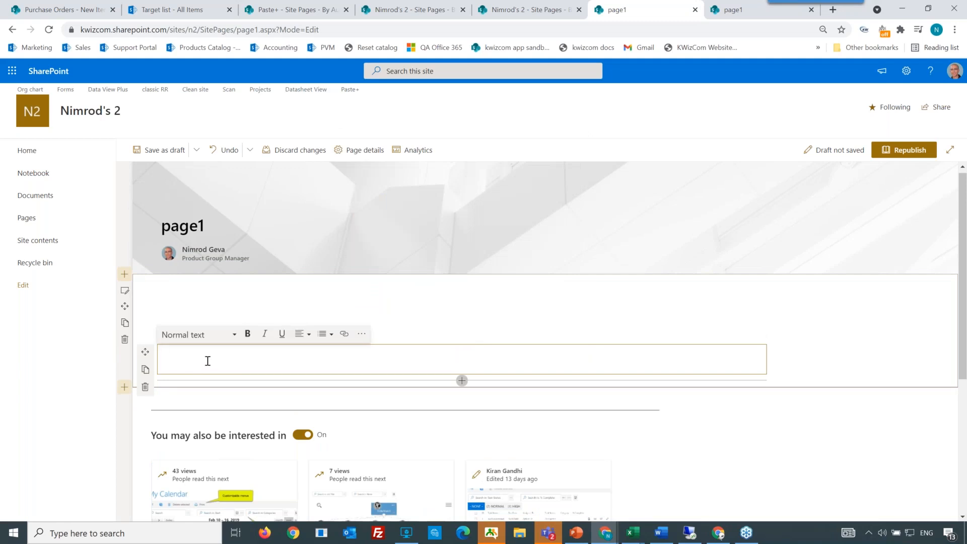
key(ctrl+v)
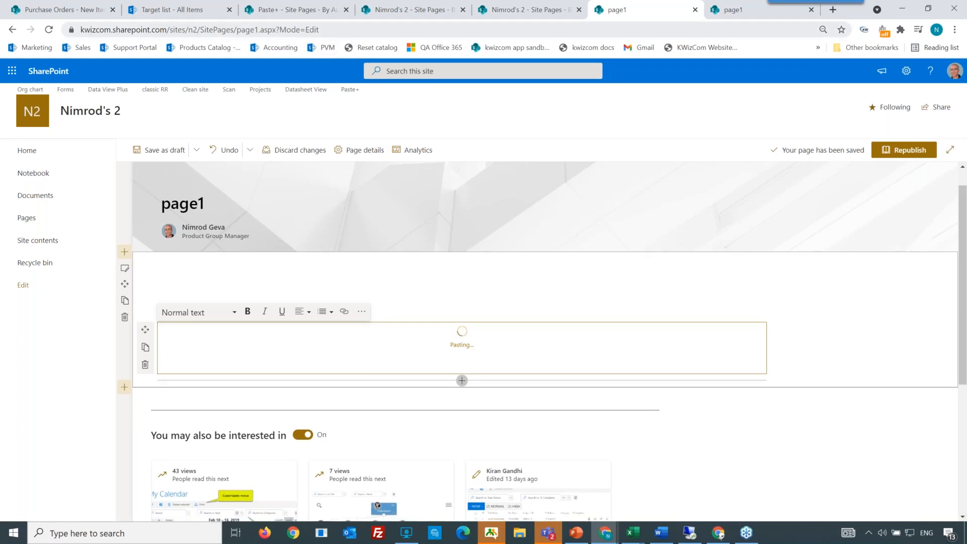
Step: Reload page1 in the browser, confirming the reload despite unsaved changes
click(332, 29)
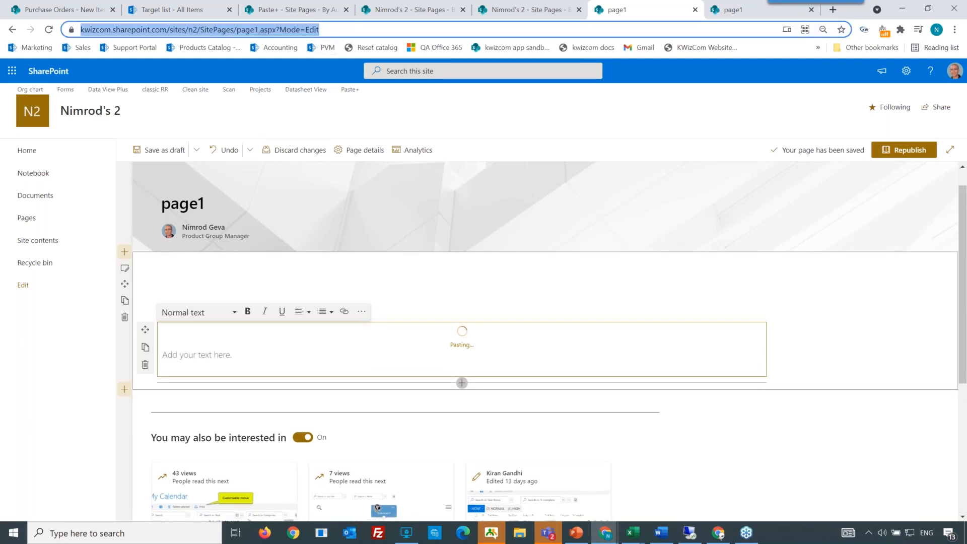
key(Return)
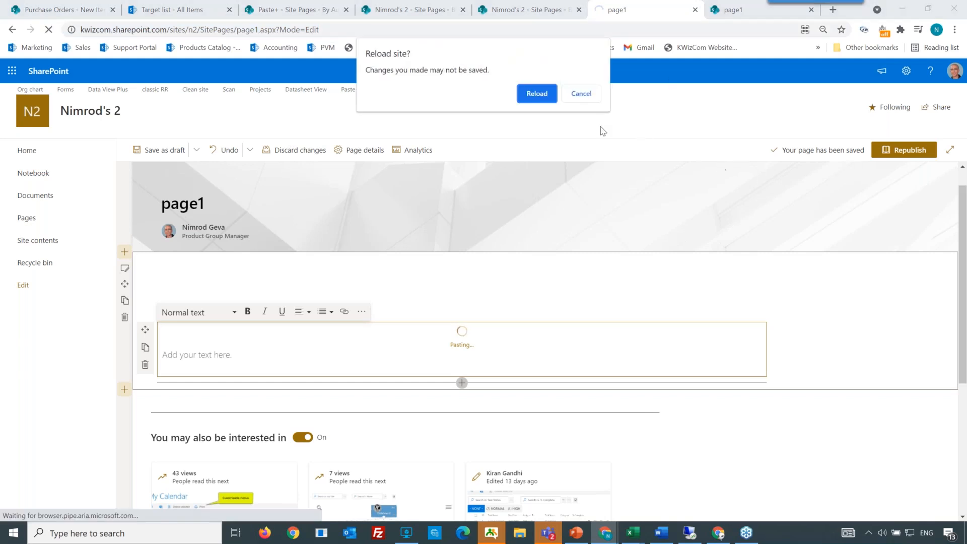
click(546, 98)
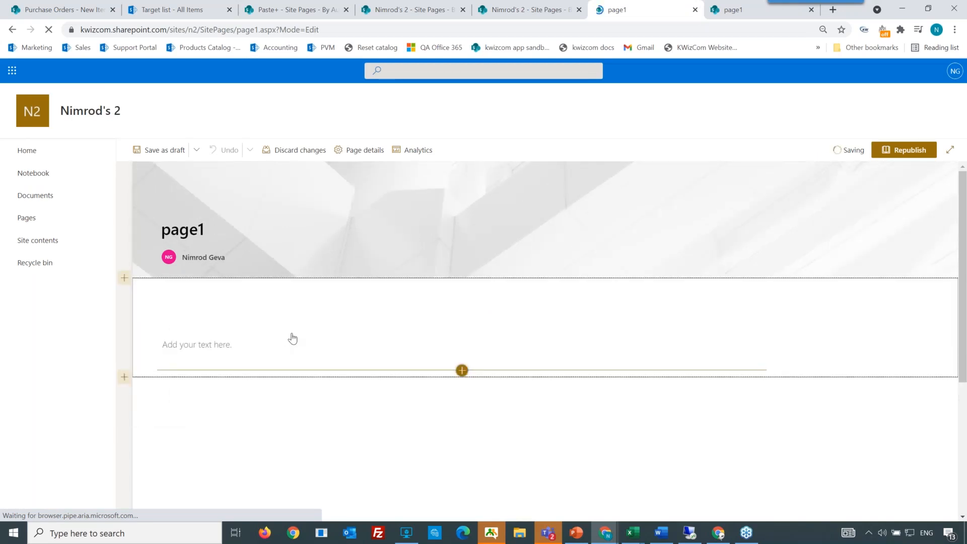
Step: Create a new Site Page from the Site Pages library, leaving page1
click(29, 218)
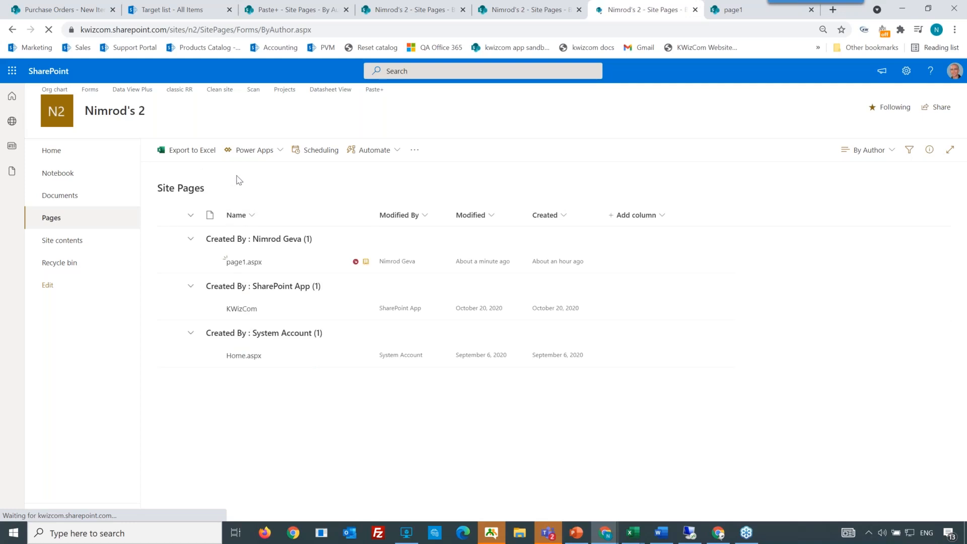
click(194, 154)
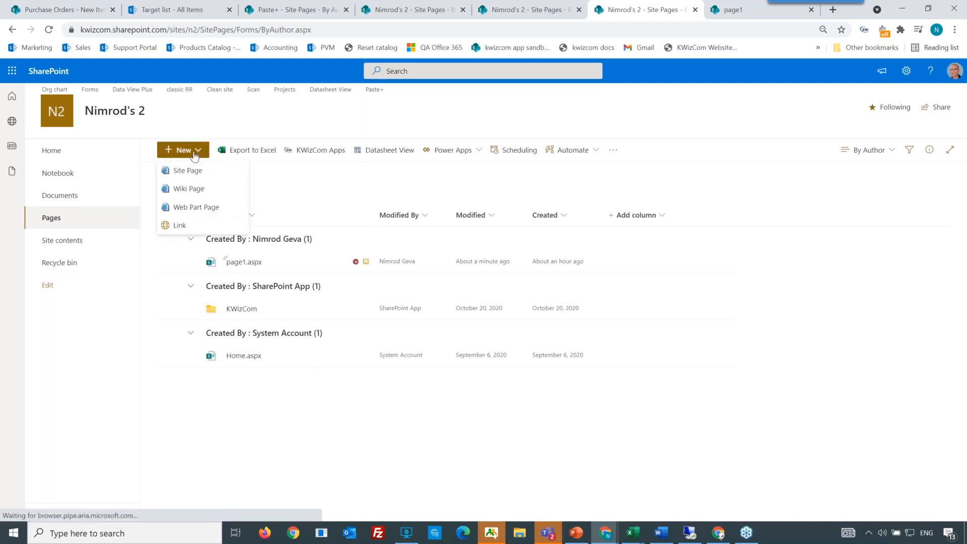
click(199, 174)
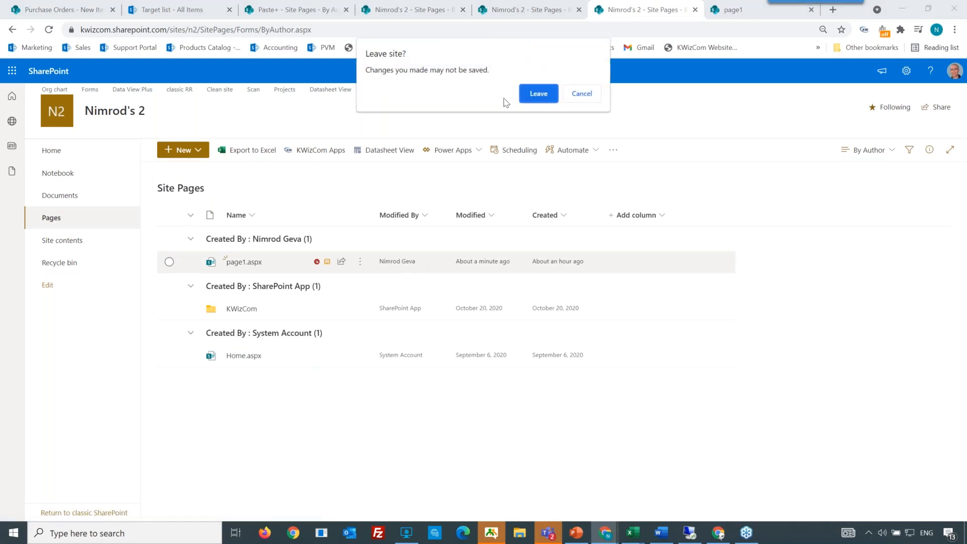
click(529, 94)
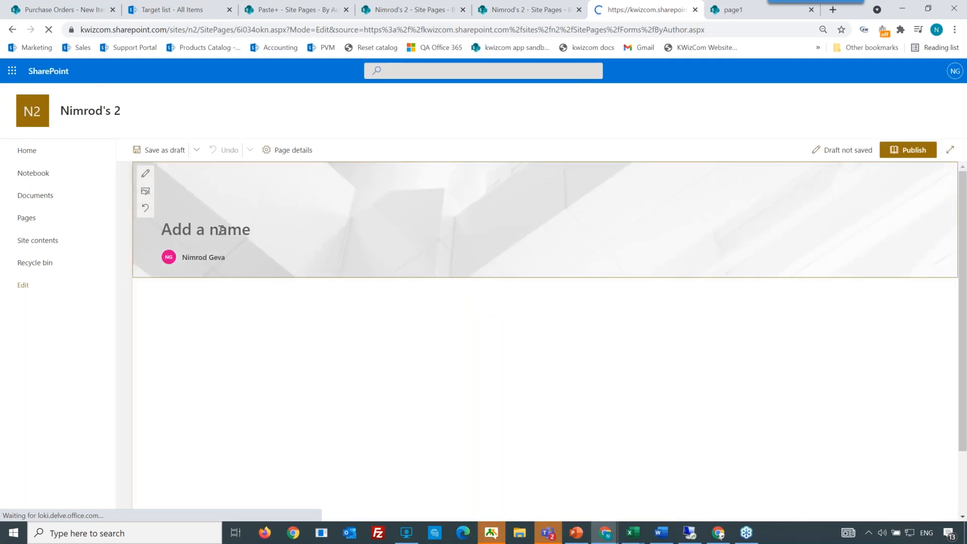
Step: Title the new page "my page" and add a Text web part to it
text(my page)
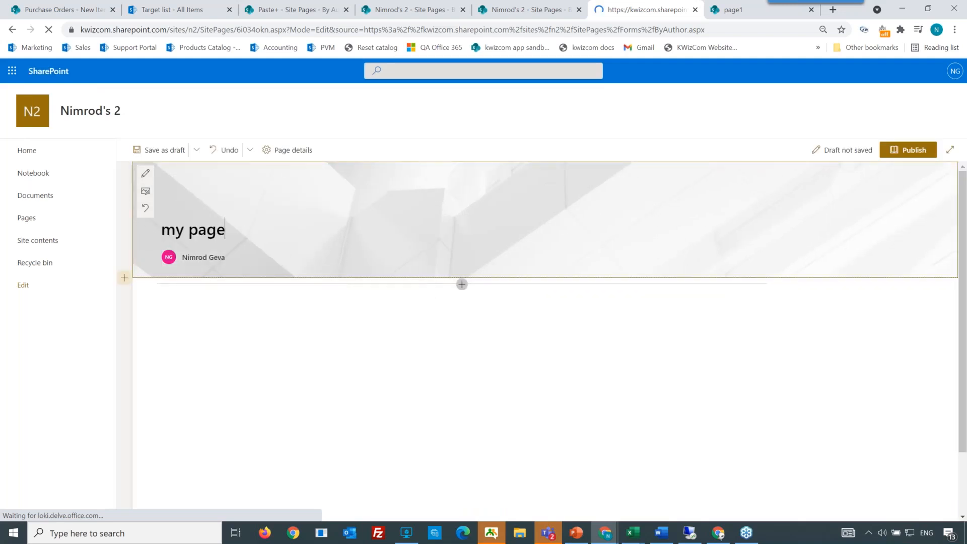
click(460, 287)
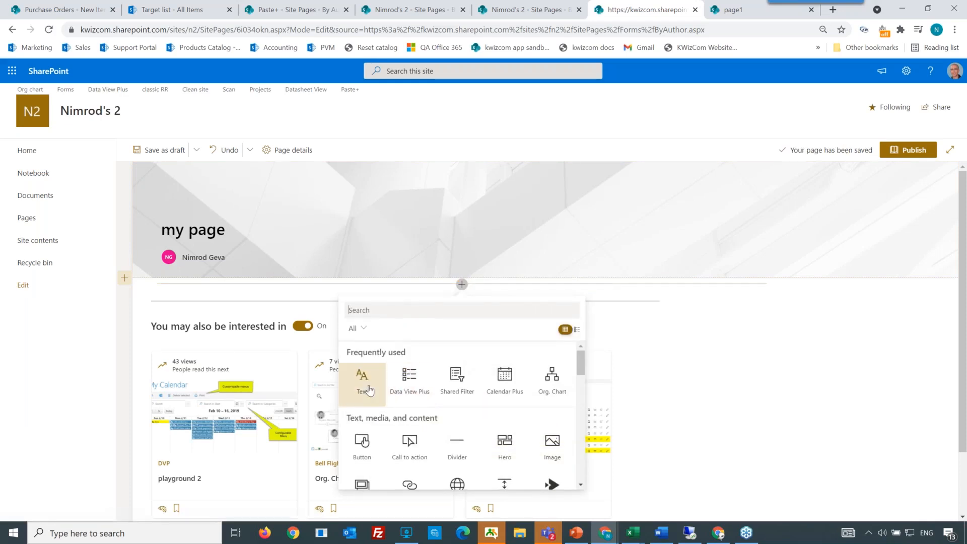
click(362, 384)
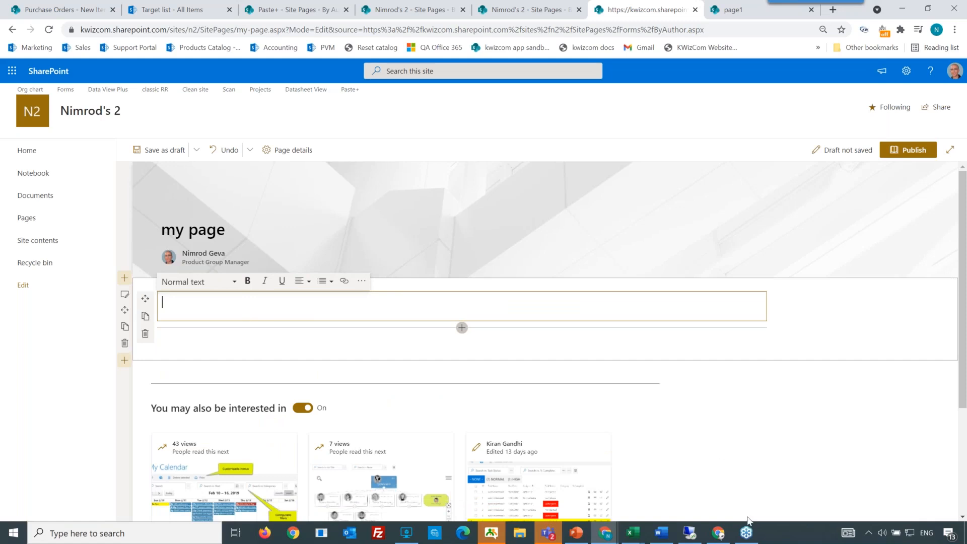
Step: Paste the copied Word document content into the new page's Text web part
click(871, 533)
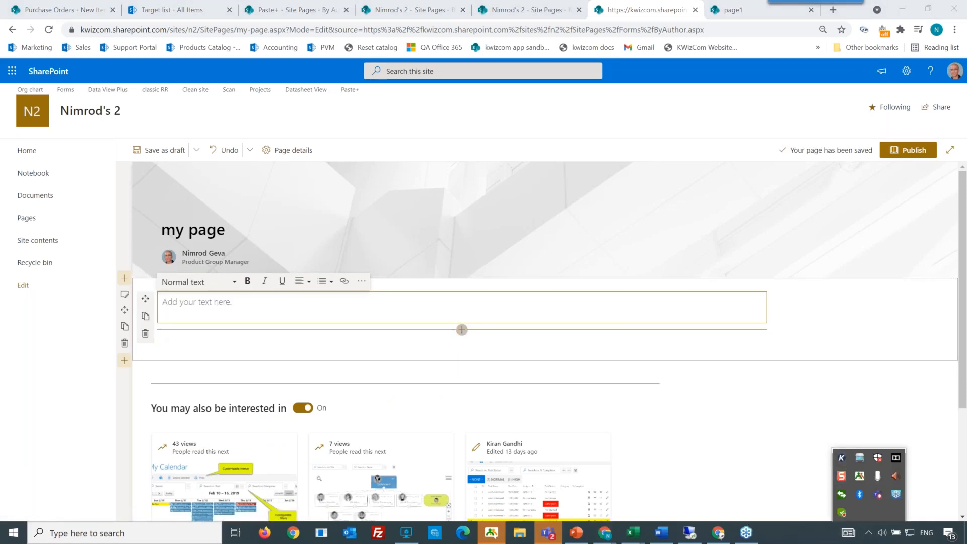
click(186, 311)
key(ctrl+v)
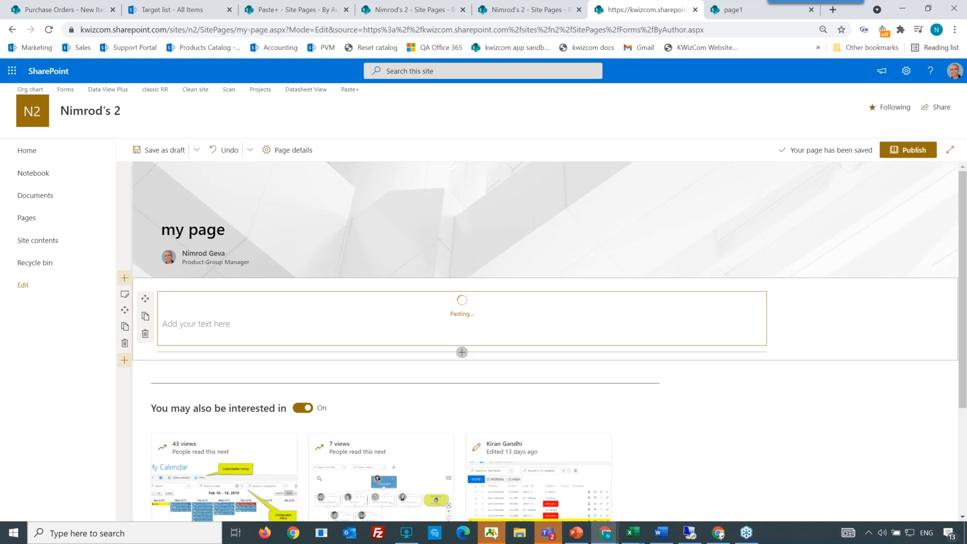
Step: Switch to the PowerPoint slideshow and advance to the next slide
key(alt+Tab)
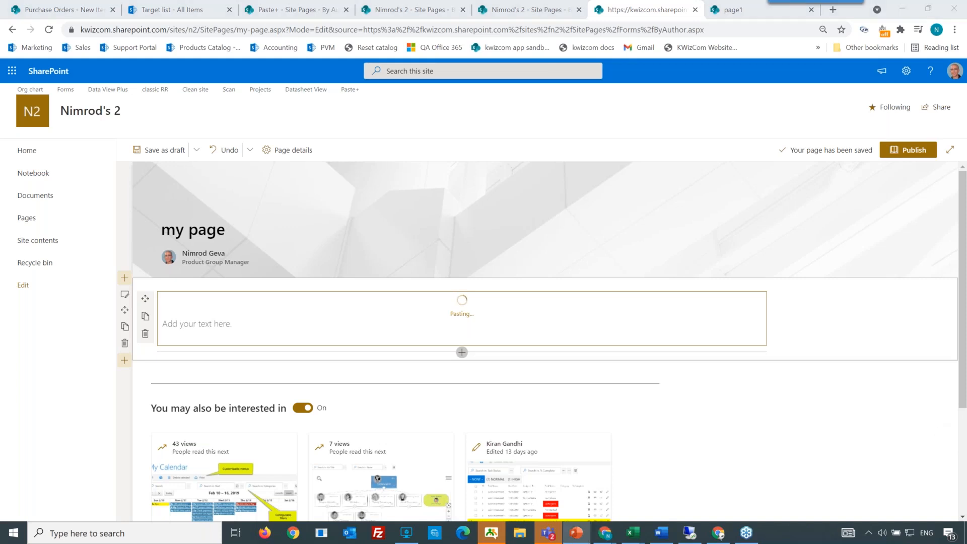
click(576, 533)
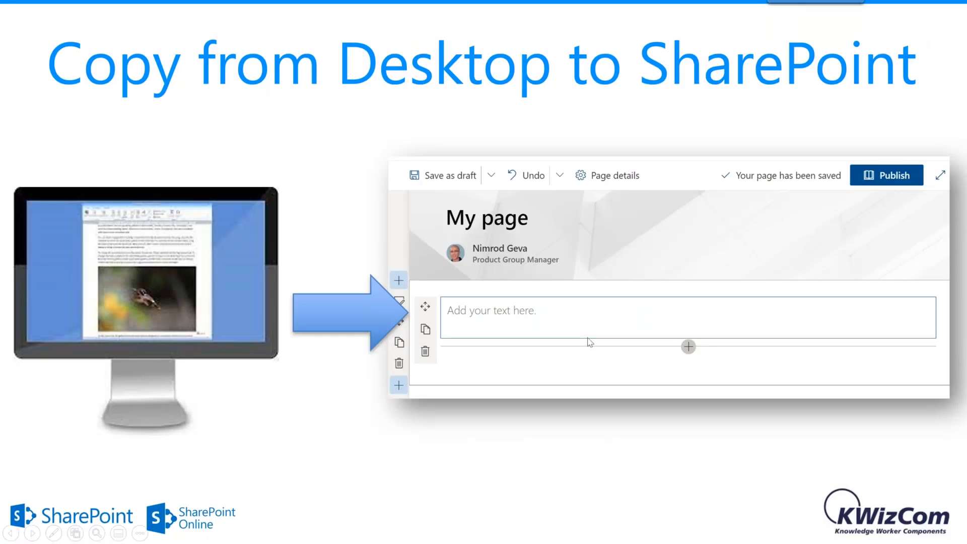
click(588, 339)
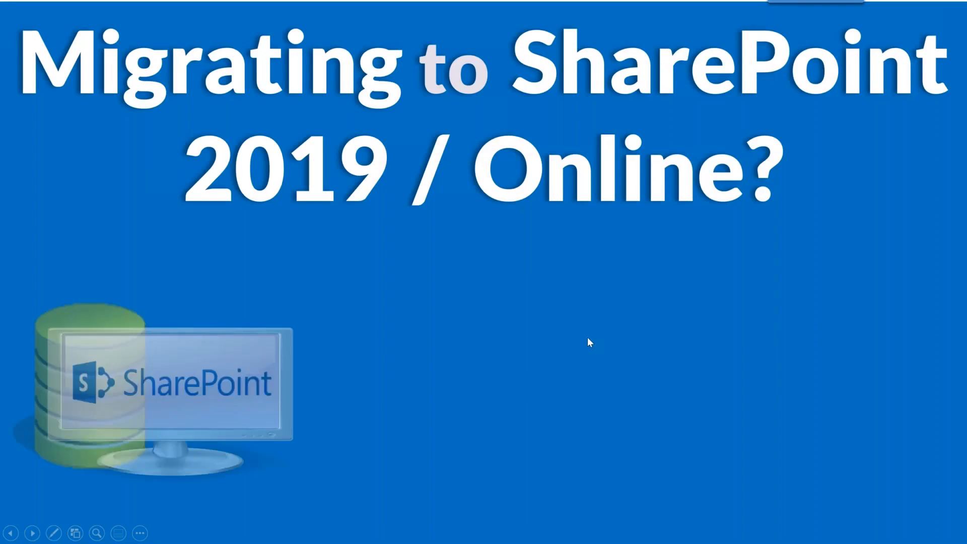